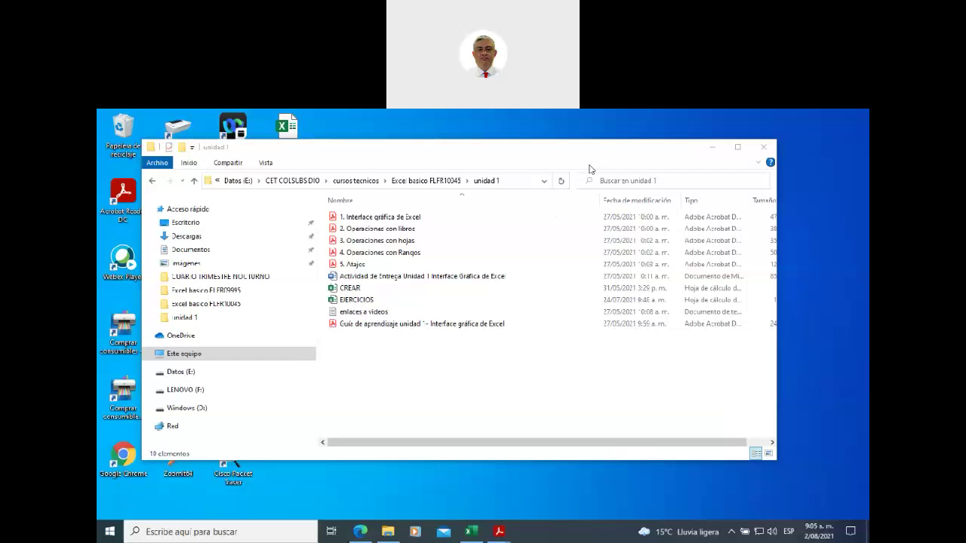
- Maximize the unidad 1 folder window and open the CREAR workbook in Excel
{"action": "double_click", "coordinate": [661, 151]}
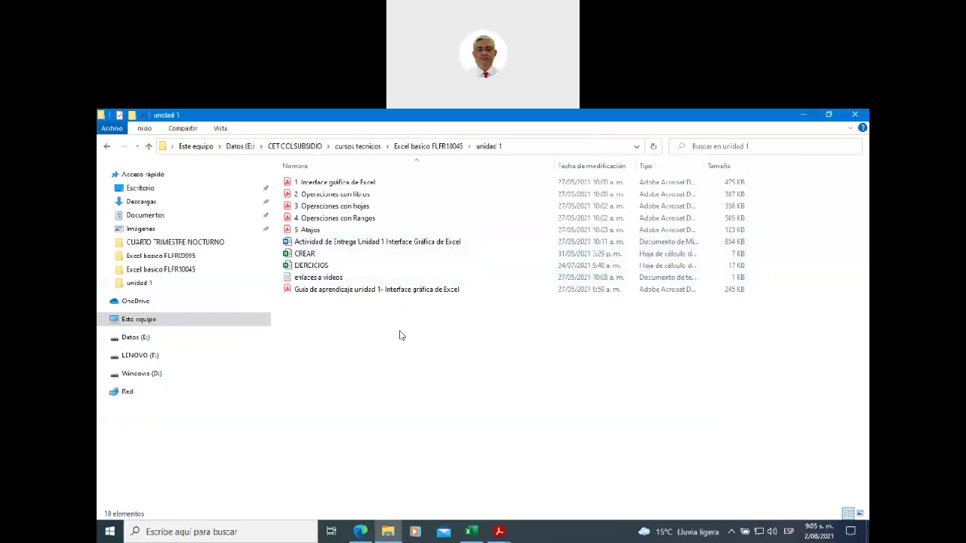
{"action": "double_click", "coordinate": [304, 254]}
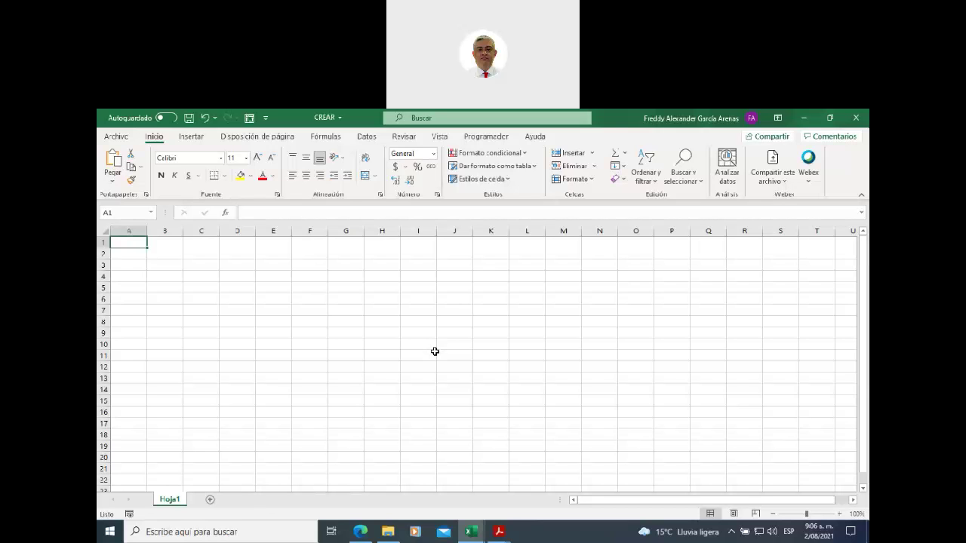
- Bring the unidad 1 folder in File Explorer back to the front
{"action": "left_click", "coordinate": [387, 532]}
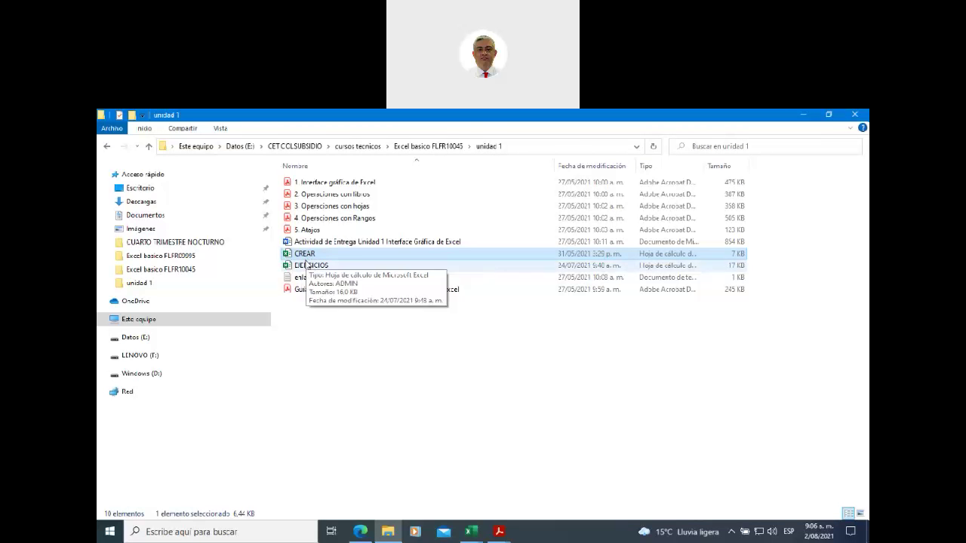
- Open the EJERCICIOS workbook from the unidad 1 folder
{"action": "left_click", "coordinate": [305, 265]}
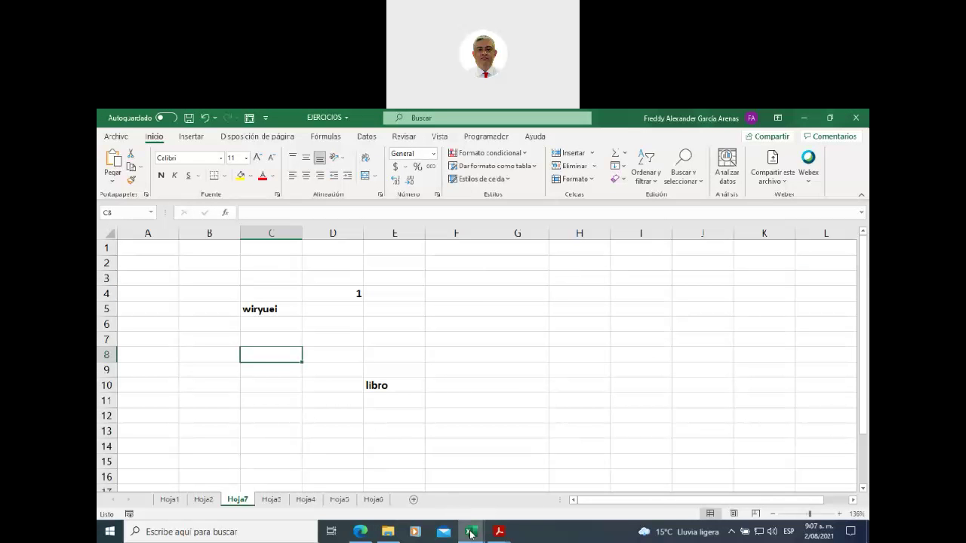
- Switch back to the CREAR workbook window in Excel
{"action": "mouse_move", "coordinate": [470, 532]}
{"action": "left_click", "coordinate": [463, 494]}
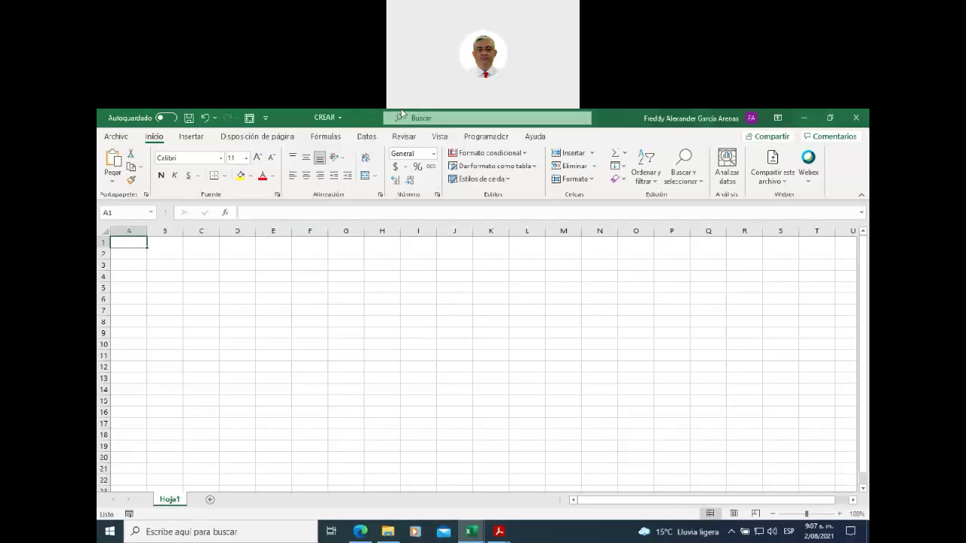
- Add eight new sheets, Hoja2 through Hoja9, then return to Hoja1
{"action": "left_click", "coordinate": [180, 480]}
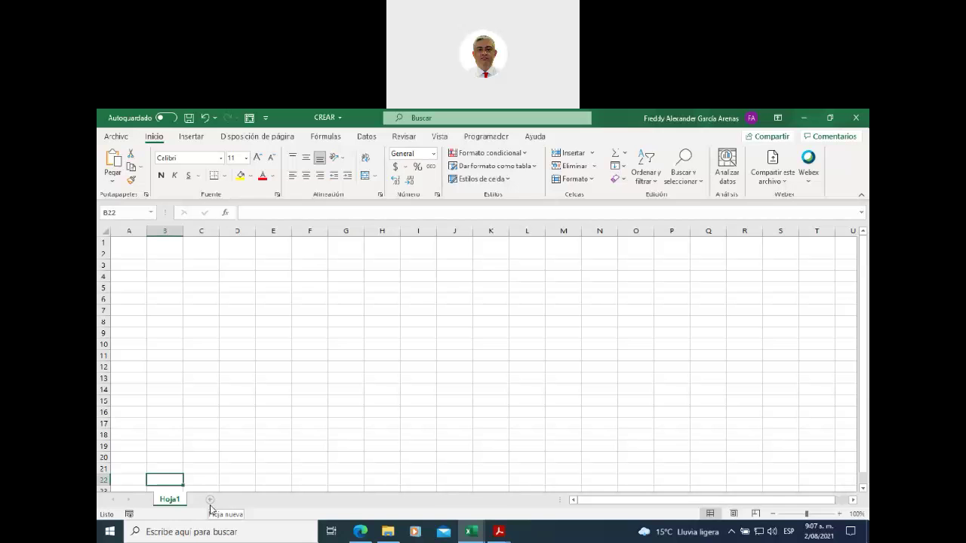
{"action": "left_click", "coordinate": [211, 502]}
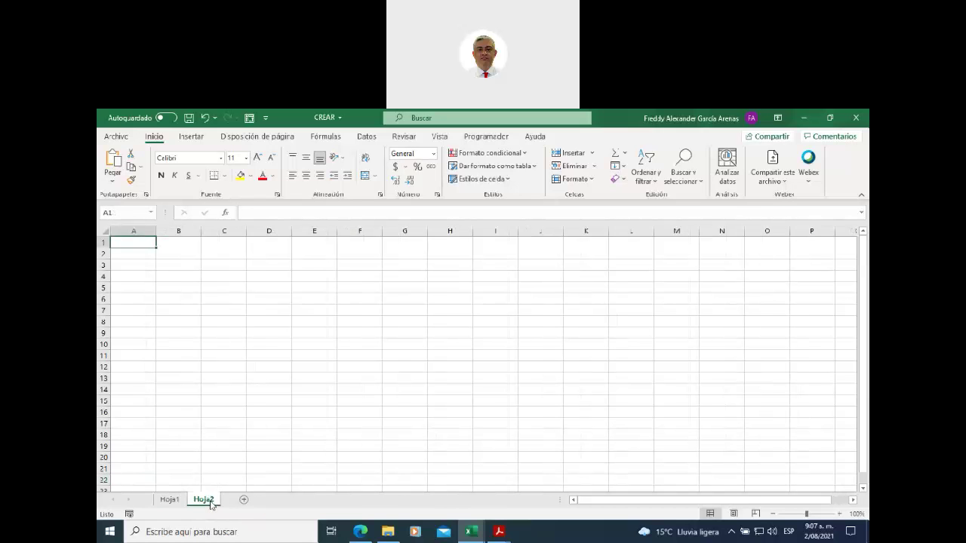
{"action": "left_click", "coordinate": [243, 501]}
{"action": "left_click", "coordinate": [277, 501]}
{"action": "left_click", "coordinate": [311, 501]}
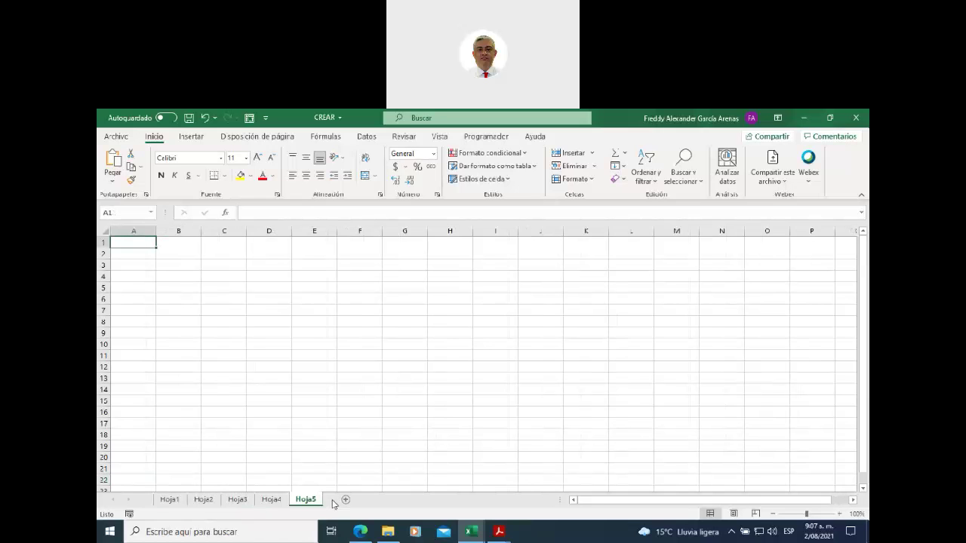
{"action": "left_click", "coordinate": [344, 500]}
{"action": "left_click", "coordinate": [380, 500]}
{"action": "left_click", "coordinate": [432, 499]}
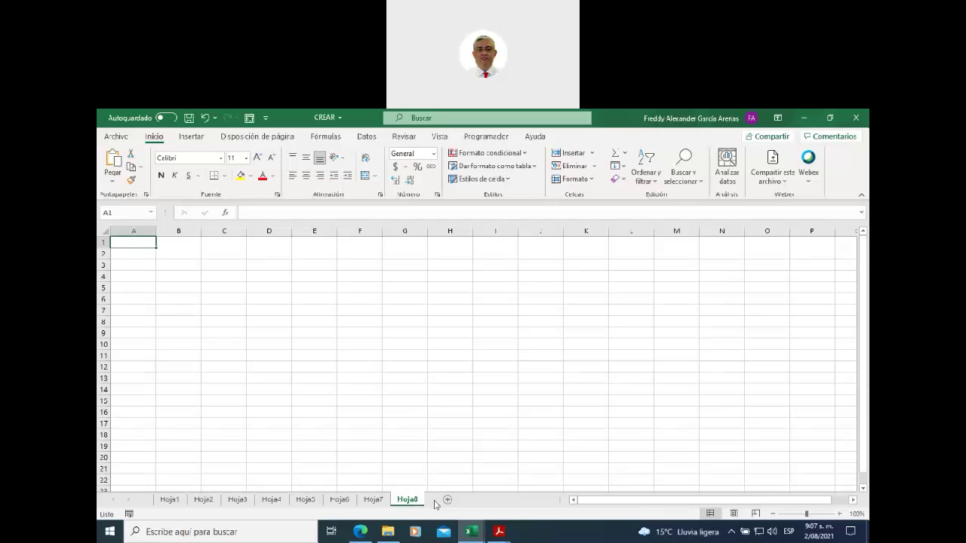
{"action": "left_click", "coordinate": [448, 500]}
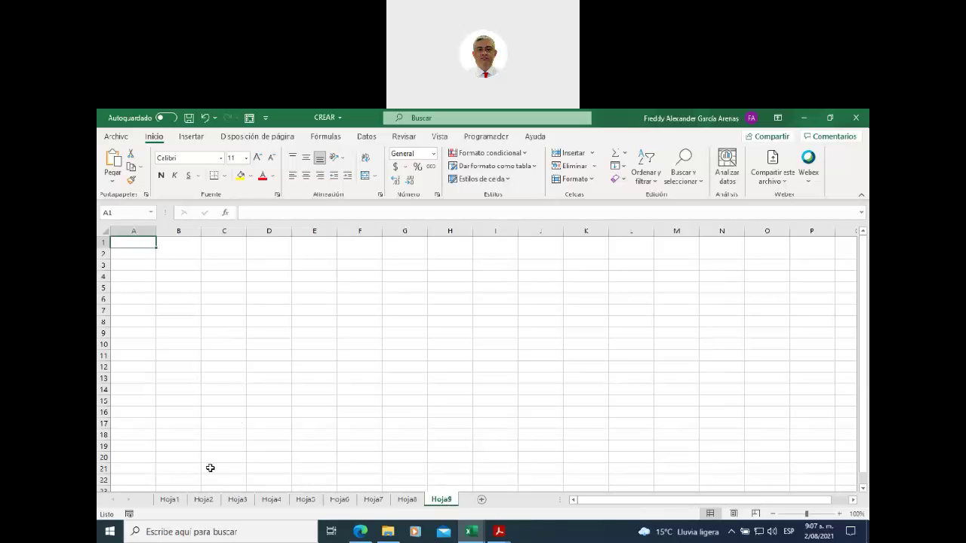
{"action": "left_click", "coordinate": [170, 499]}
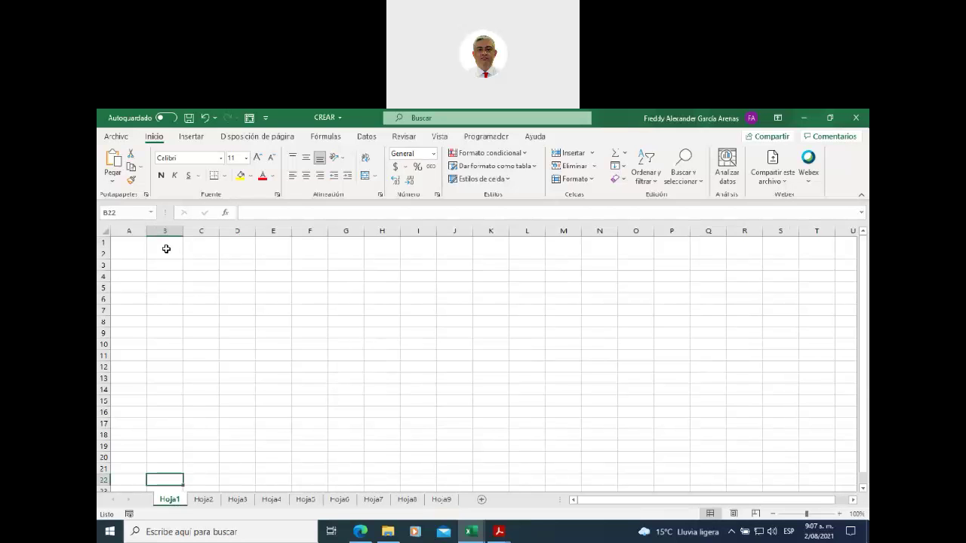
- Select the range B2:I17, then deselect it by clicking cell F6
{"action": "left_click_drag", "start_coordinate": [166, 254], "coordinate": [382, 304]}
{"action": "left_click_drag", "start_coordinate": [410, 402], "coordinate": [415, 420]}
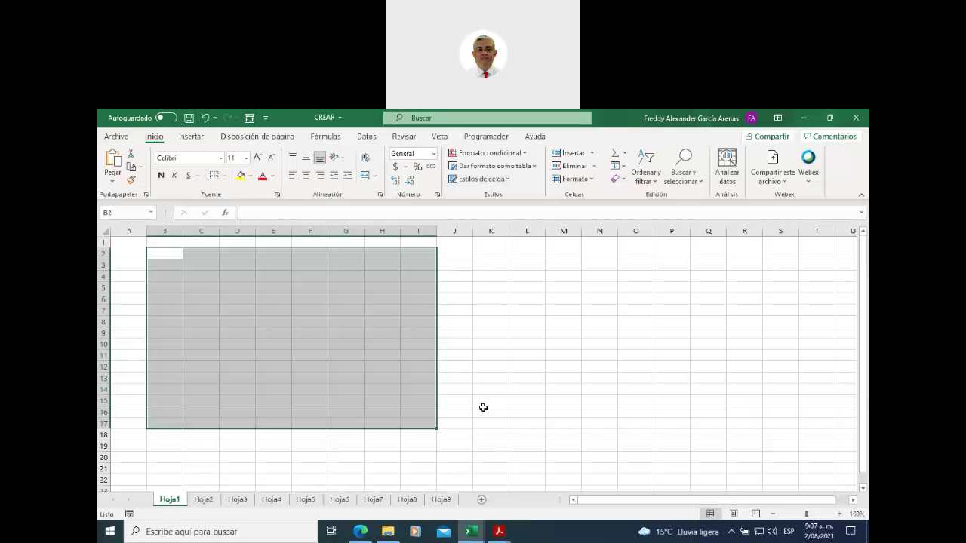
{"action": "left_click", "coordinate": [468, 356]}
{"action": "left_click", "coordinate": [301, 301]}
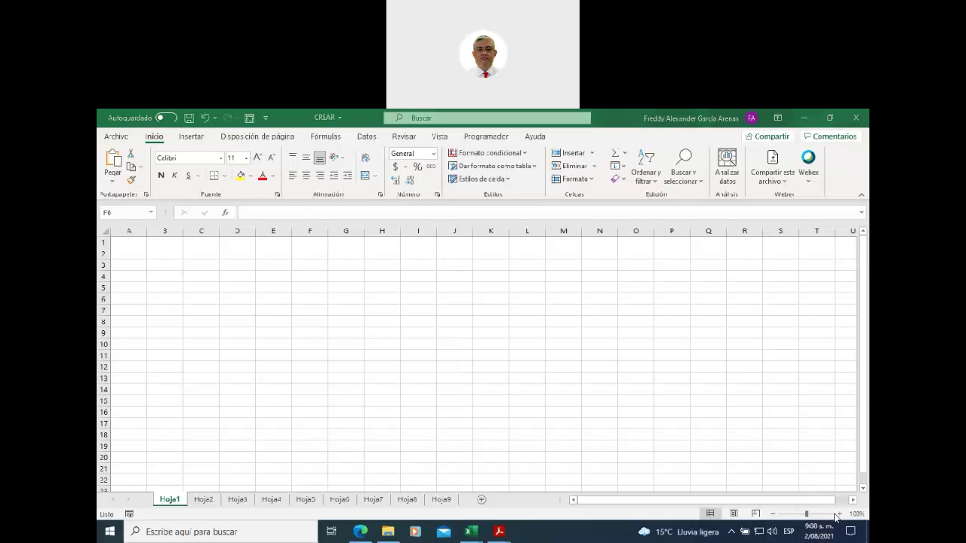
- Zoom the sheet in to about 220% and select cell B3
{"action": "left_click", "coordinate": [838, 514]}
{"action": "left_click", "coordinate": [837, 514]}
{"action": "left_click", "coordinate": [837, 514]}
{"action": "left_click", "coordinate": [837, 514]}
{"action": "left_click", "coordinate": [839, 514]}
{"action": "left_click", "coordinate": [839, 514]}
{"action": "left_click", "coordinate": [839, 514]}
{"action": "left_click", "coordinate": [839, 514]}
{"action": "left_click", "coordinate": [840, 514]}
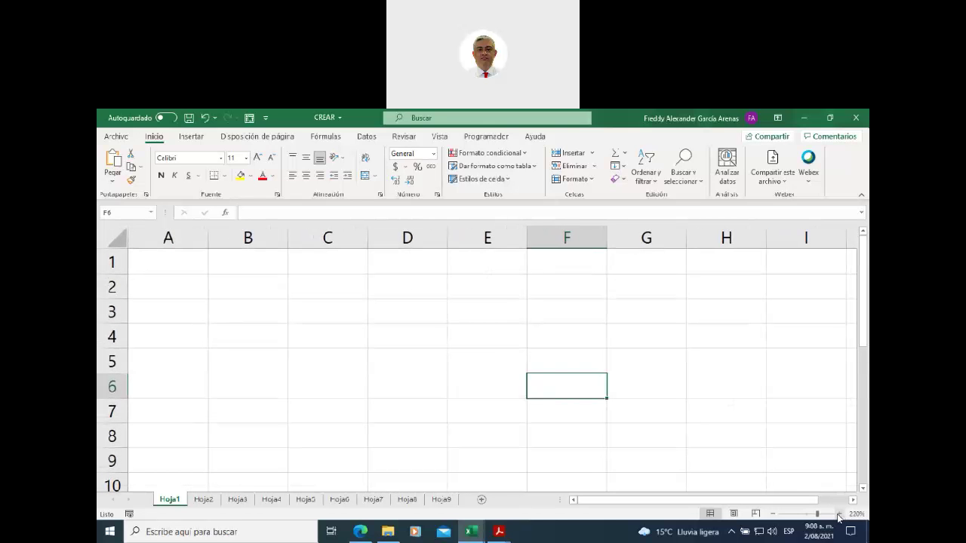
{"action": "left_click", "coordinate": [285, 311]}
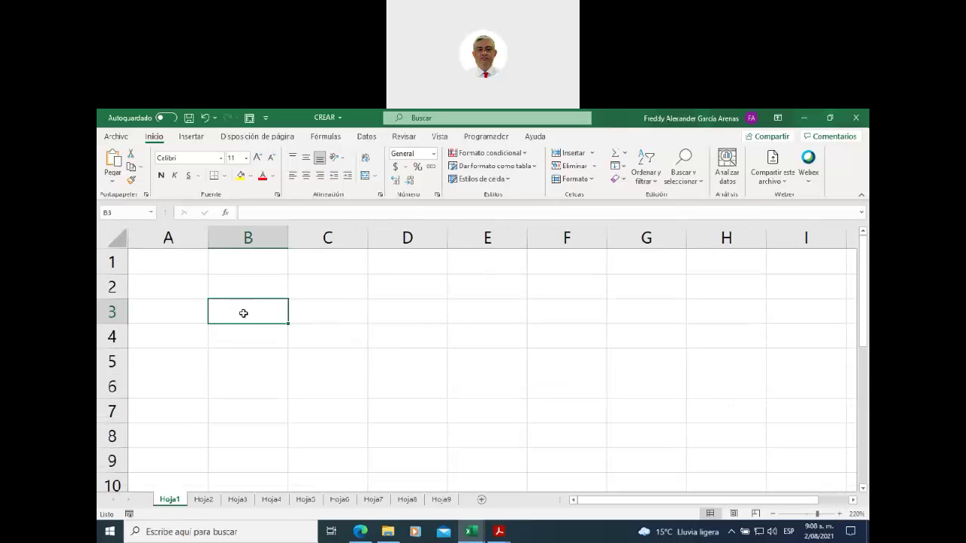
- Enter Celda in B3, 'celda activa' in D5 and activa in D2
{"action": "type", "text": "Celda"}
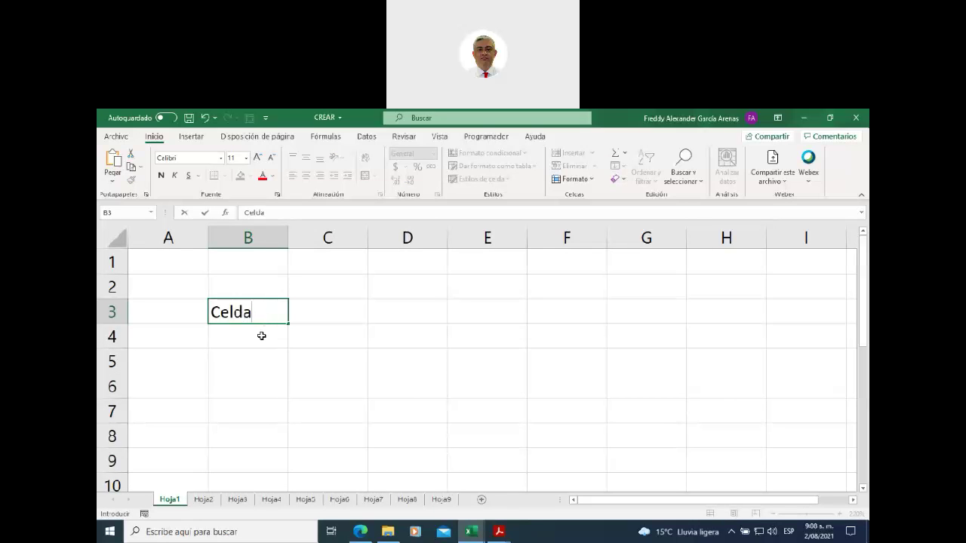
{"action": "left_click", "coordinate": [262, 345]}
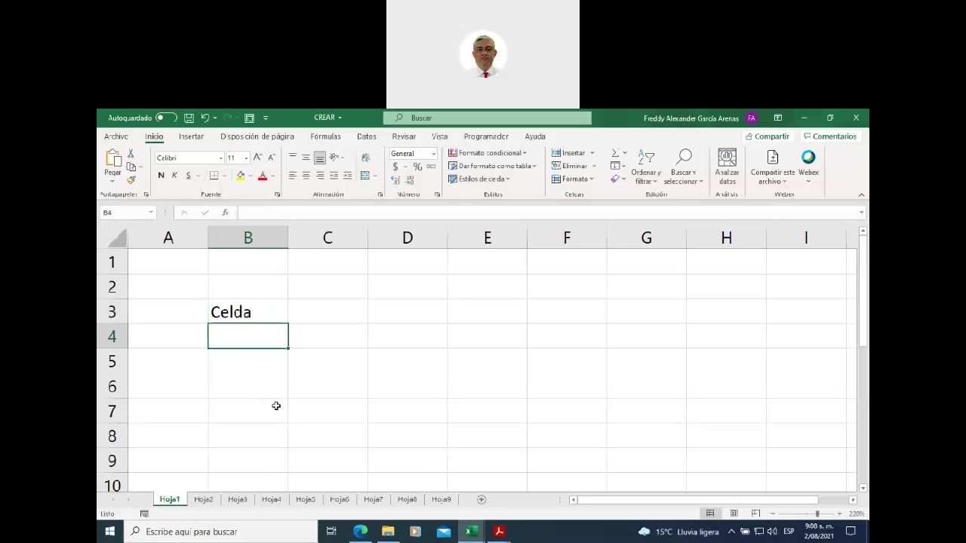
{"action": "left_click", "coordinate": [400, 361]}
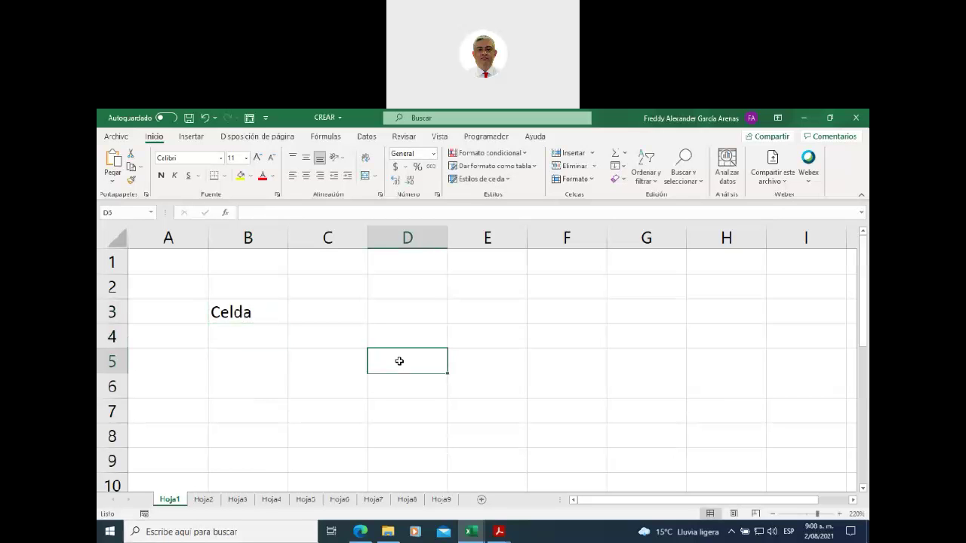
{"action": "type", "text": "celda activa"}
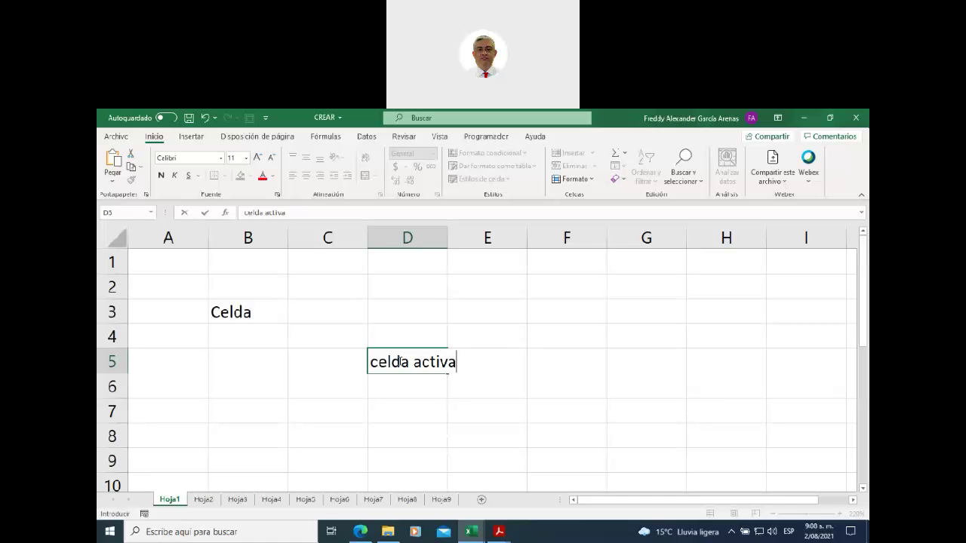
{"action": "left_click", "coordinate": [388, 282]}
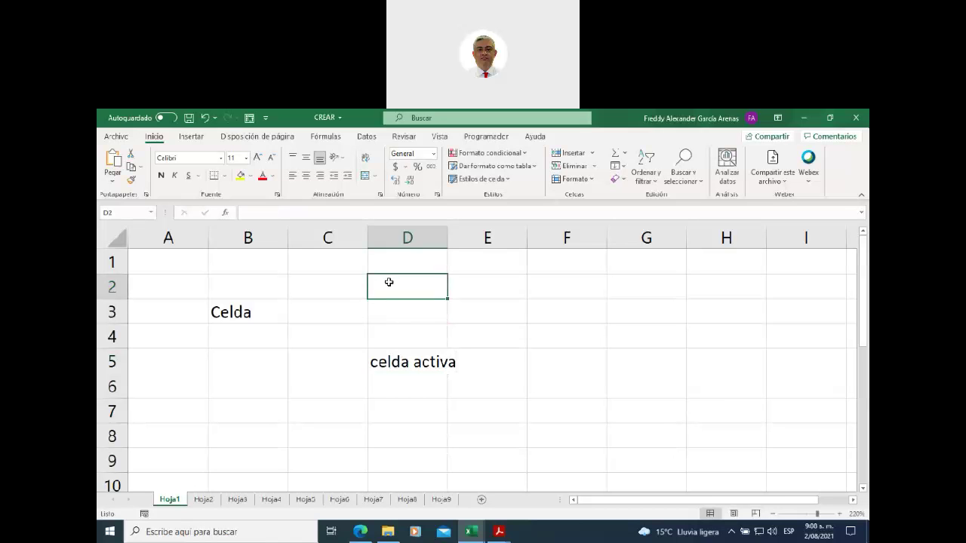
{"action": "type", "text": "activa"}
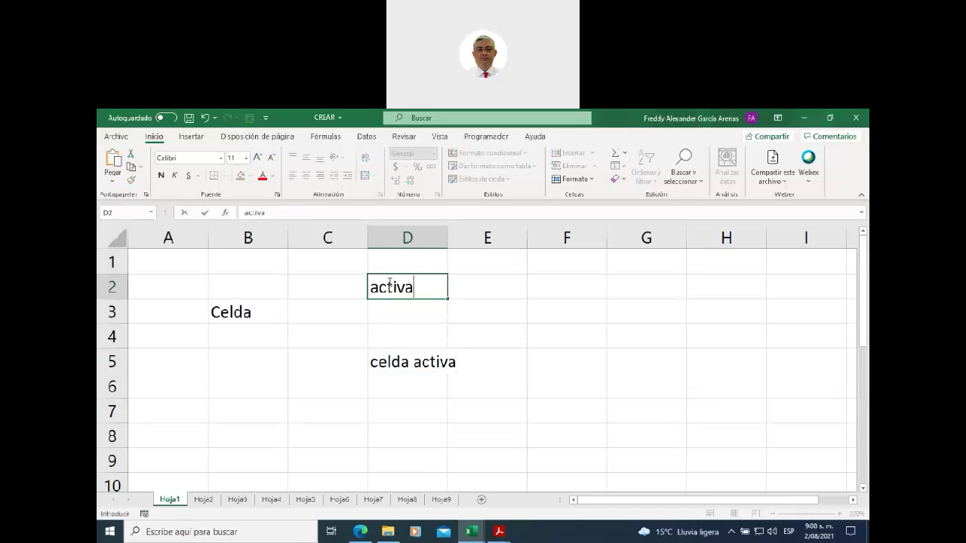
{"action": "left_click", "coordinate": [404, 361]}
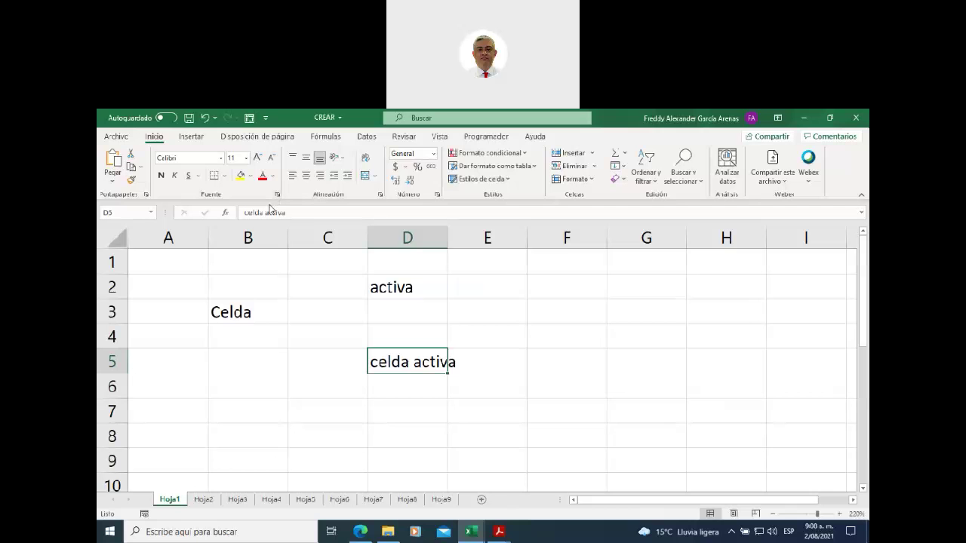
- Shorten D5 to 'celda' by deleting 'activa', then select cell B6
{"action": "left_click_drag", "start_coordinate": [264, 212], "coordinate": [304, 214]}
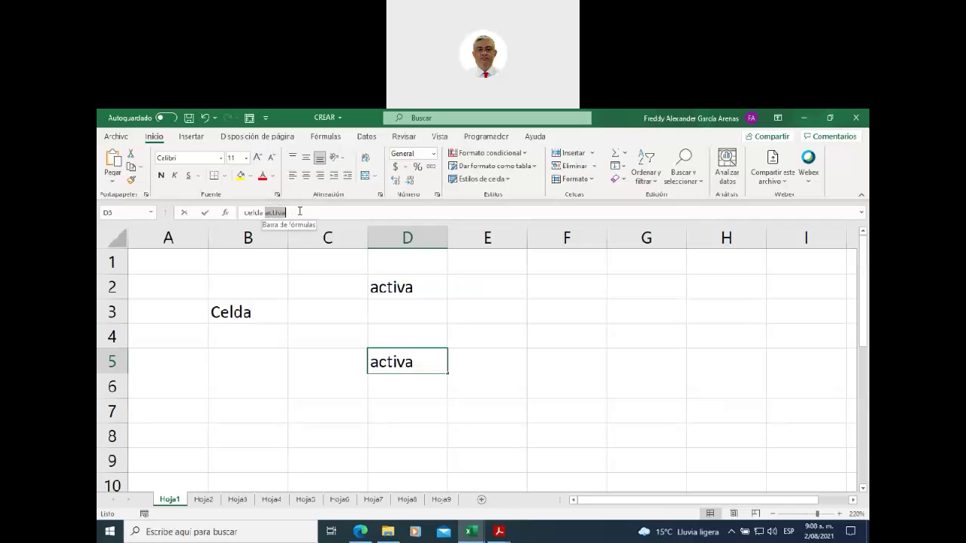
{"action": "key", "text": "BackSpace"}
{"action": "left_click", "coordinate": [323, 360]}
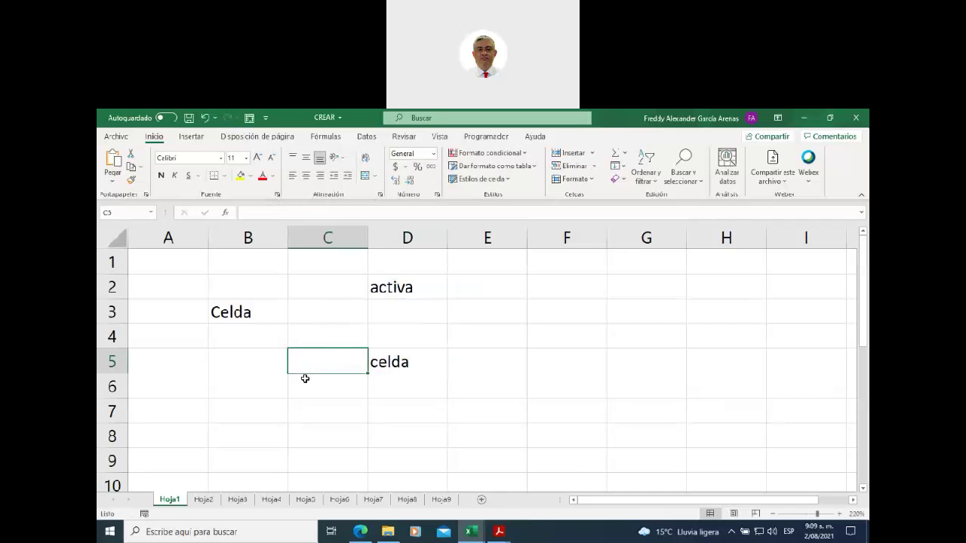
{"action": "left_click", "coordinate": [275, 382]}
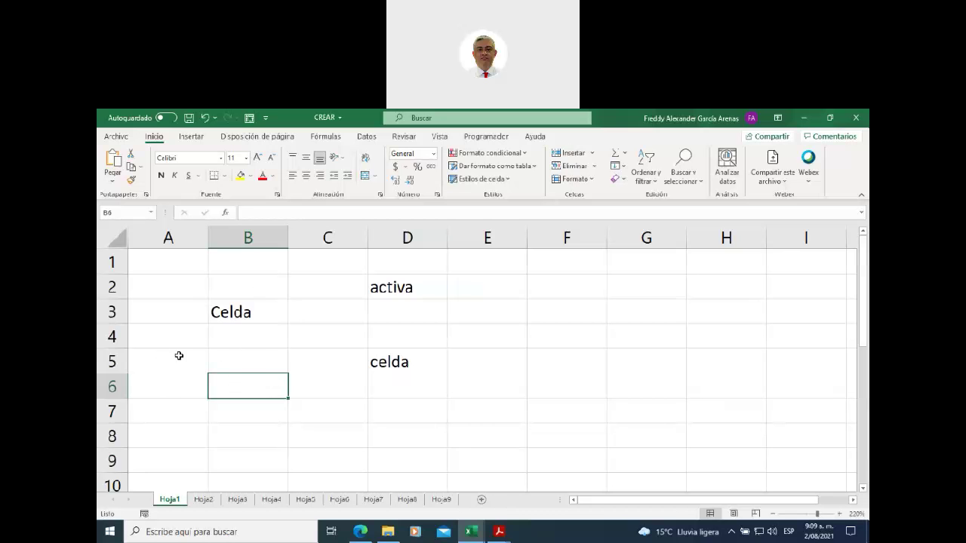
- Select column B and row 6, then enter B6 in cell B6
{"action": "left_click", "coordinate": [249, 234]}
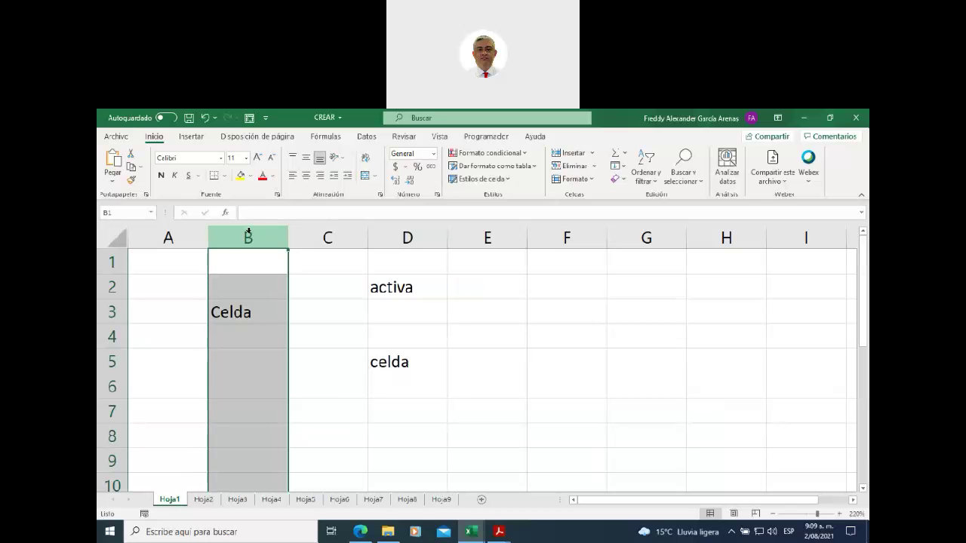
{"action": "left_click", "coordinate": [110, 390]}
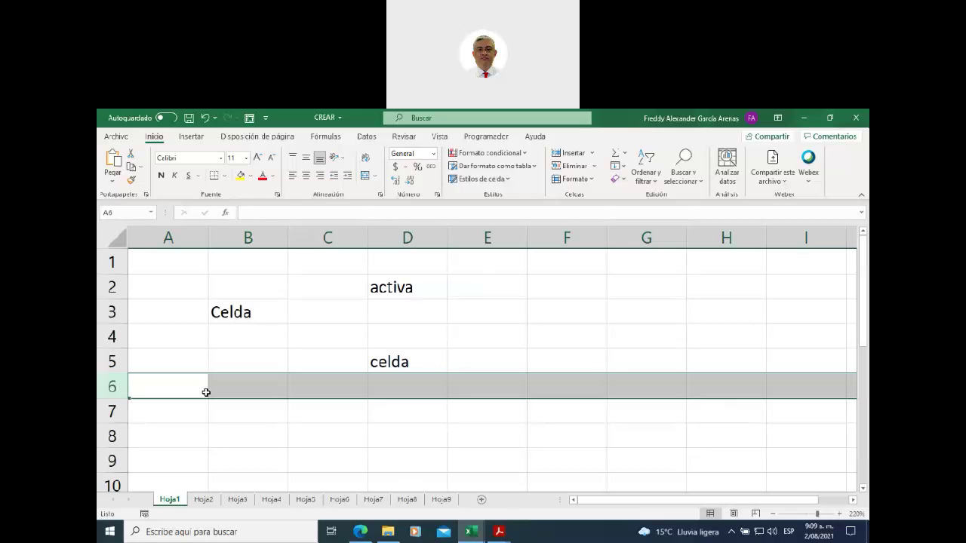
{"action": "left_click", "coordinate": [247, 388]}
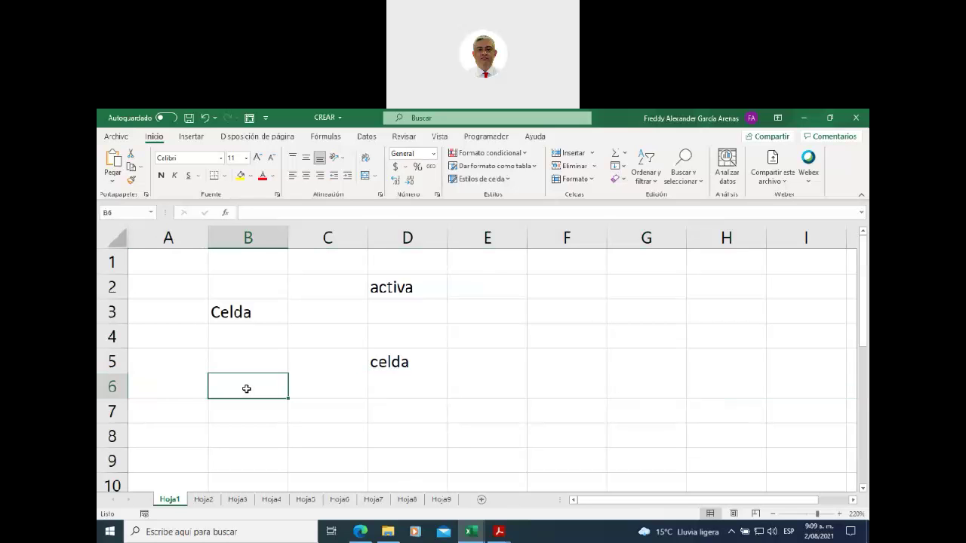
{"action": "type", "text": "B"}
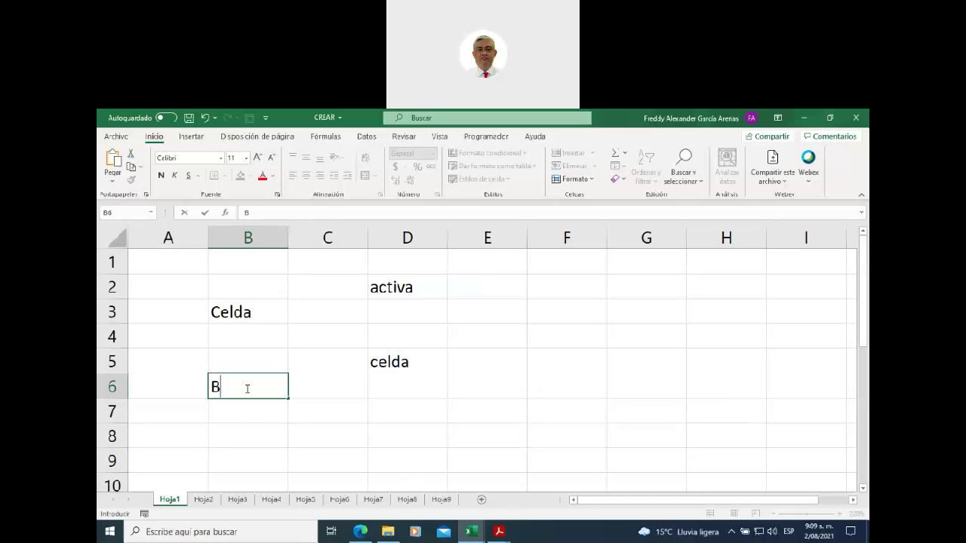
{"action": "type", "text": "6"}
{"action": "left_click", "coordinate": [312, 336]}
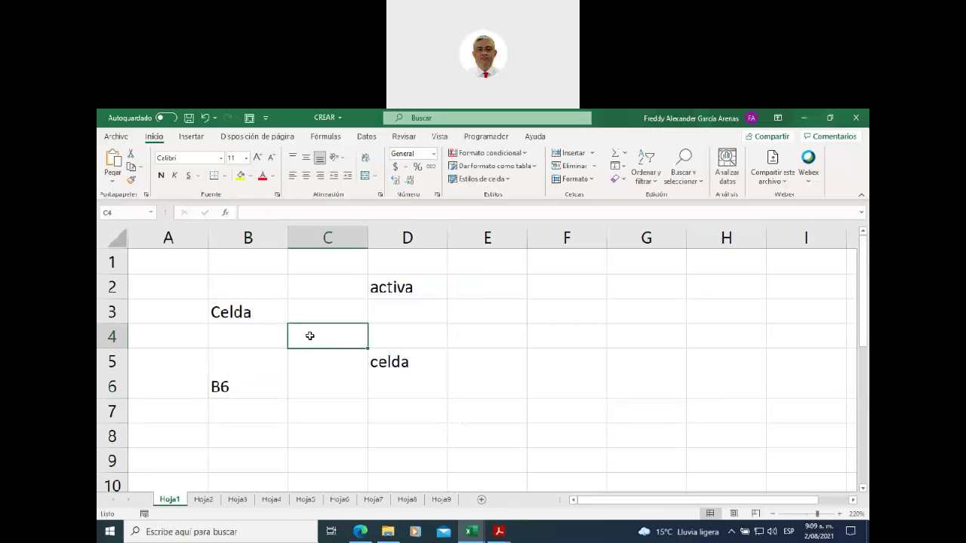
- Enter C4 in cell C4, then give cell B3 a yellow fill
{"action": "type", "text": "C"}
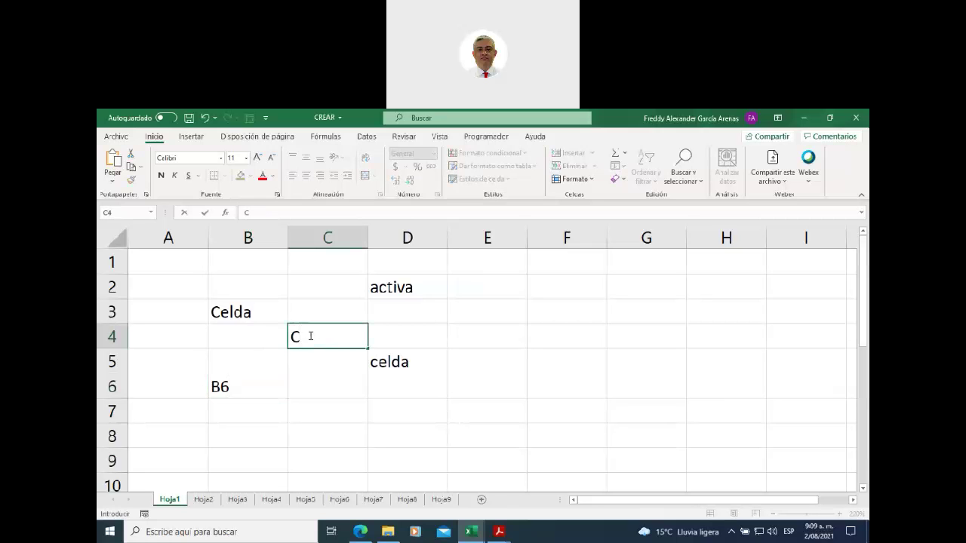
{"action": "type", "text": "4"}
{"action": "left_click", "coordinate": [244, 311]}
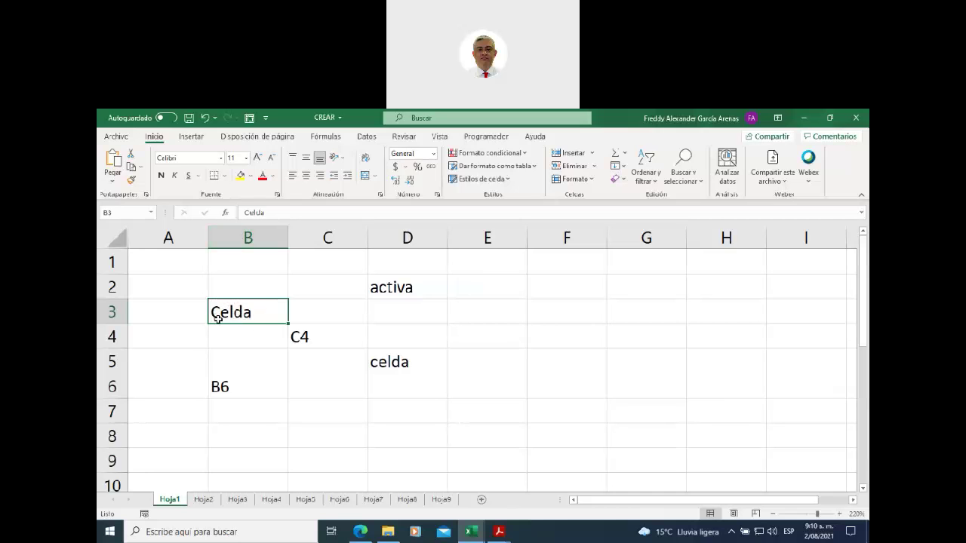
{"action": "left_click", "coordinate": [240, 178]}
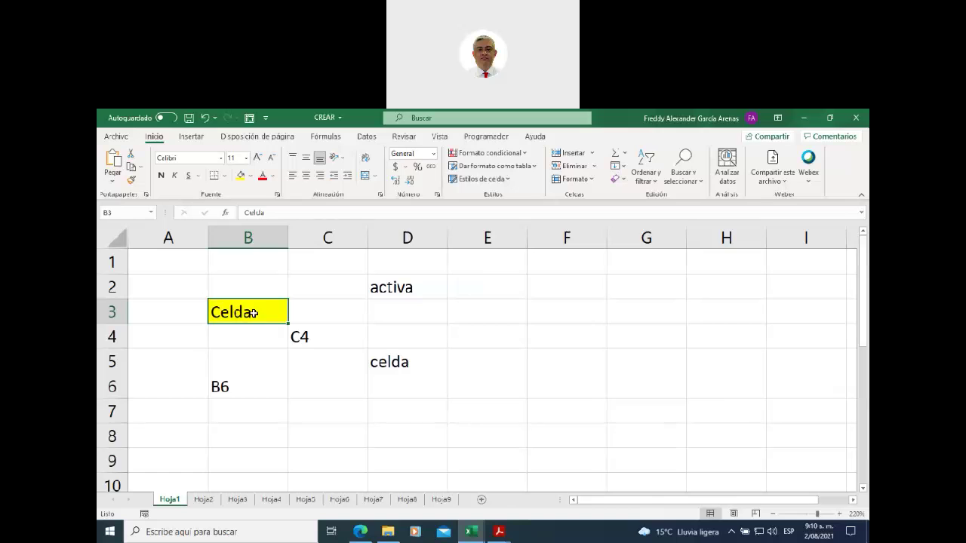
- Select column B and row 3, reselect cell B3, then click the Name Box
{"action": "left_click", "coordinate": [248, 237]}
{"action": "left_click", "coordinate": [107, 306]}
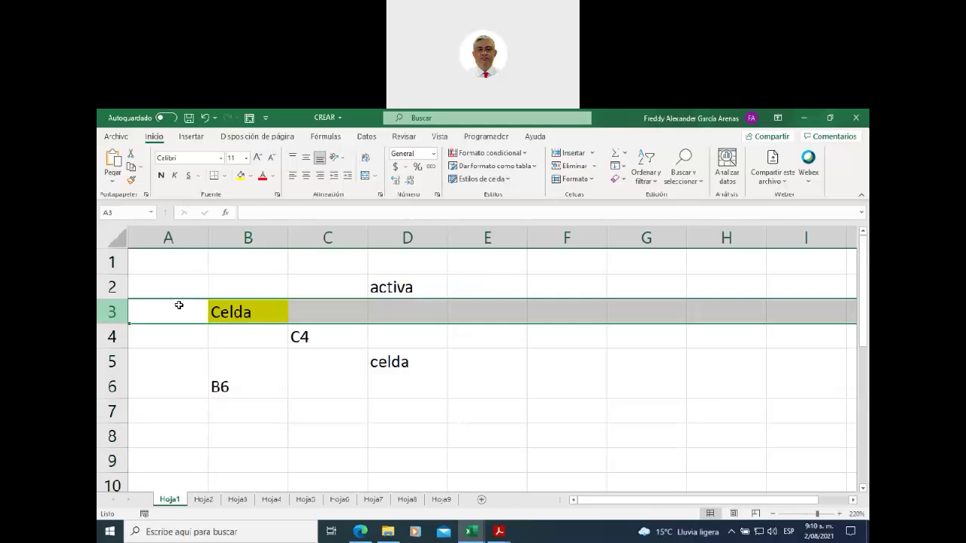
{"action": "left_click", "coordinate": [242, 312]}
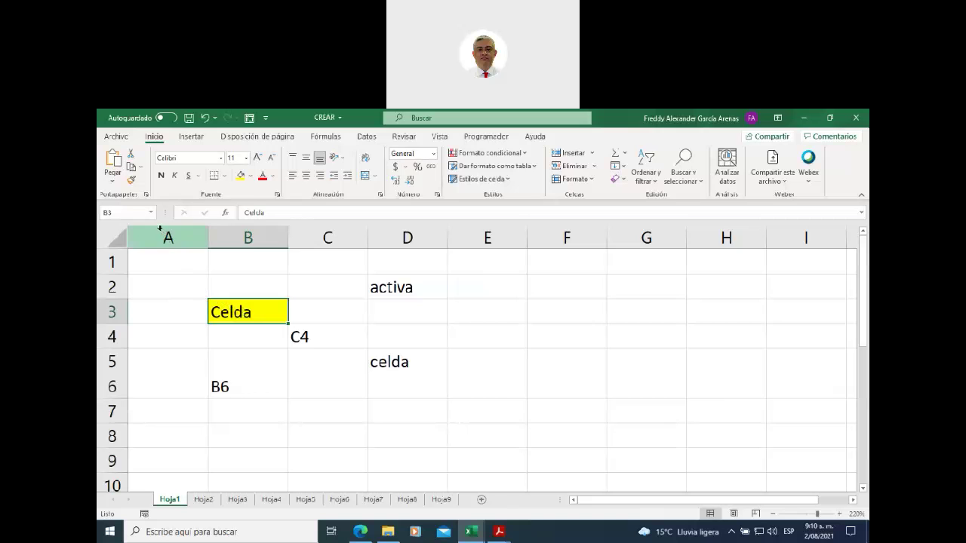
{"action": "left_click", "coordinate": [129, 213]}
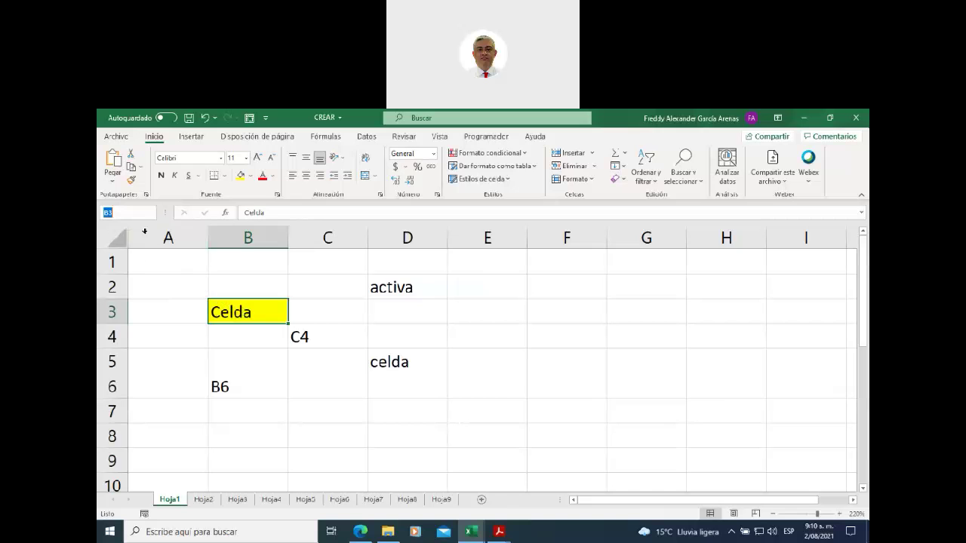
{"action": "type", "text": "A1"}
{"action": "key", "text": "Return"}
{"action": "left_click", "coordinate": [135, 214]}
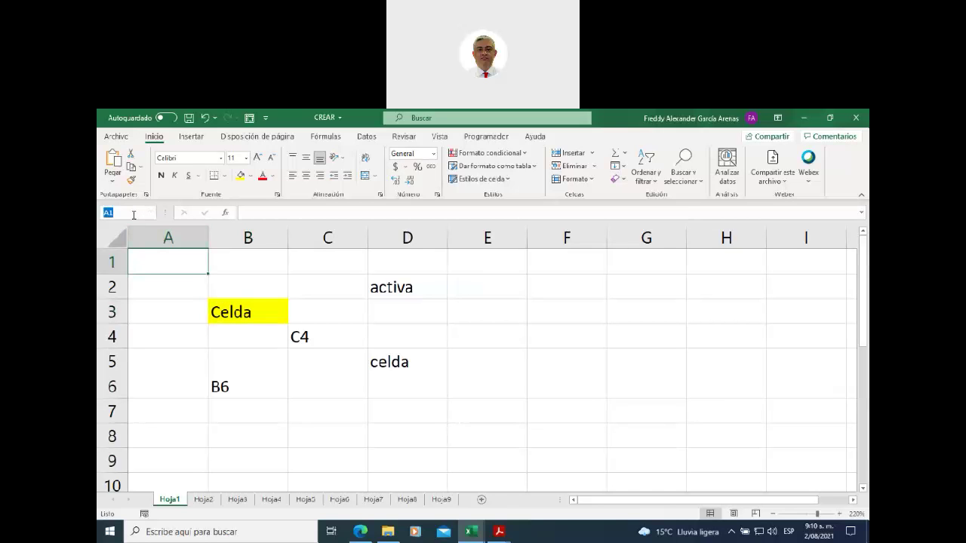
{"action": "left_click", "coordinate": [216, 303]}
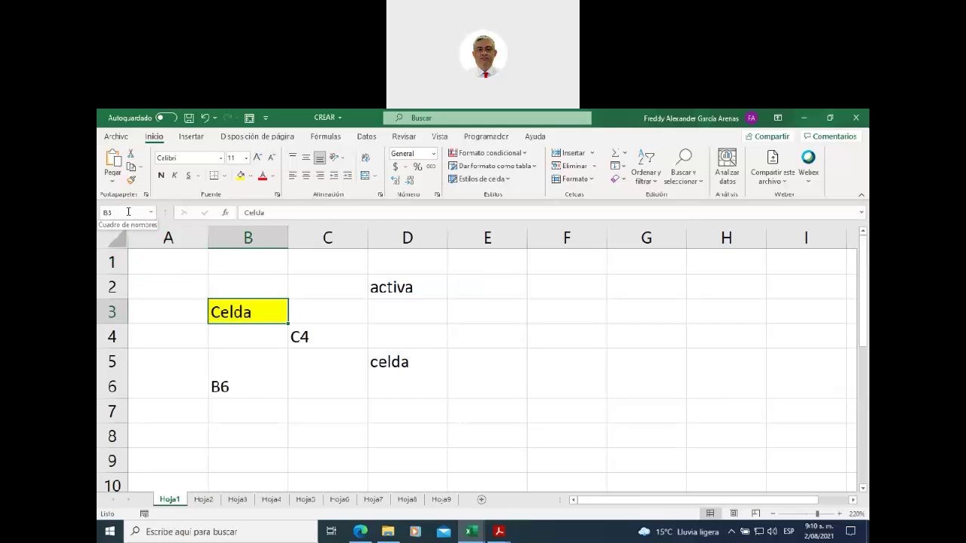
{"action": "left_click", "coordinate": [129, 212]}
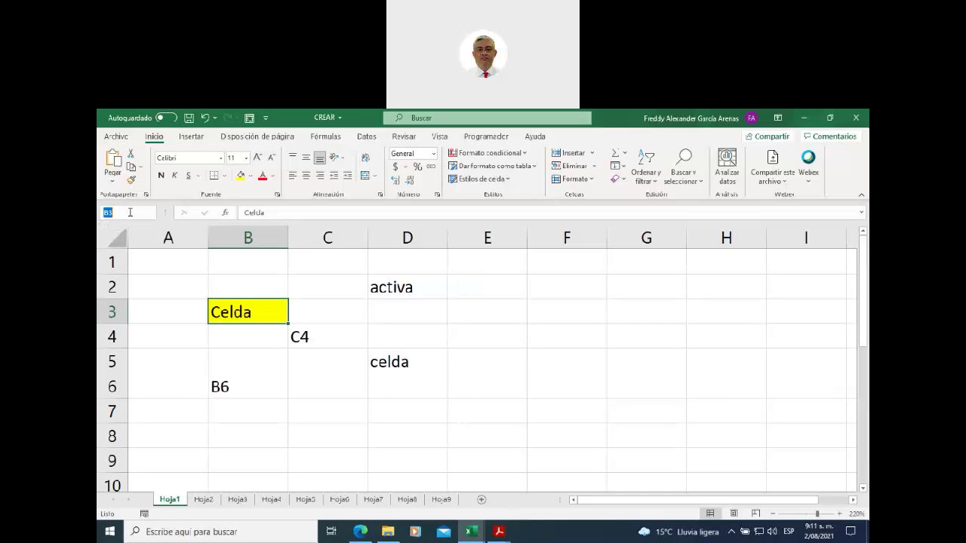
{"action": "left_click", "coordinate": [307, 338]}
{"action": "left_click", "coordinate": [121, 214]}
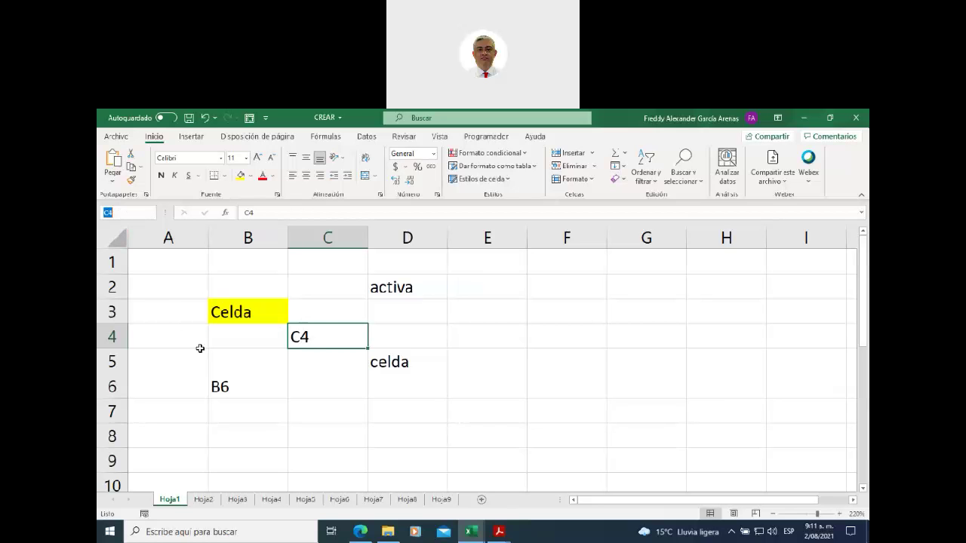
{"action": "left_click", "coordinate": [231, 384]}
{"action": "left_click", "coordinate": [118, 214]}
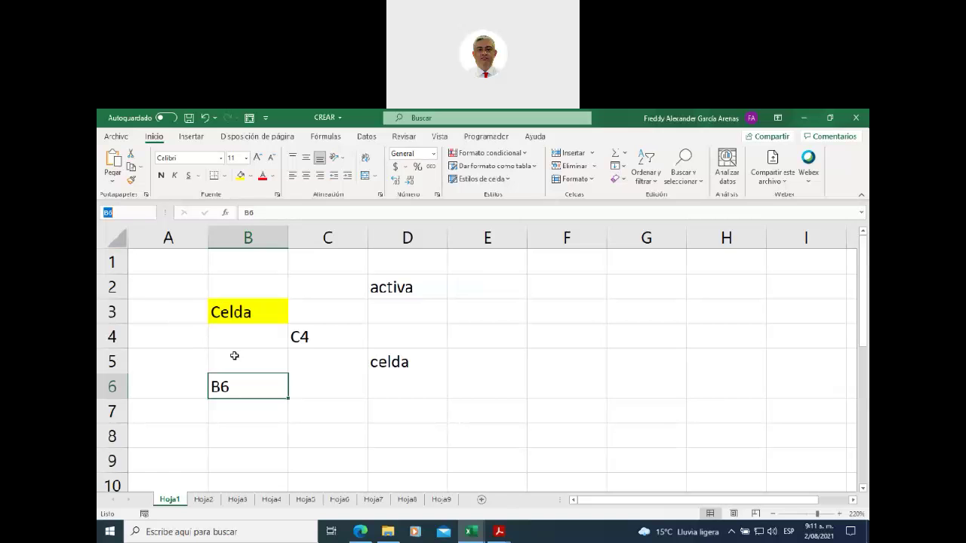
{"action": "left_click", "coordinate": [478, 390]}
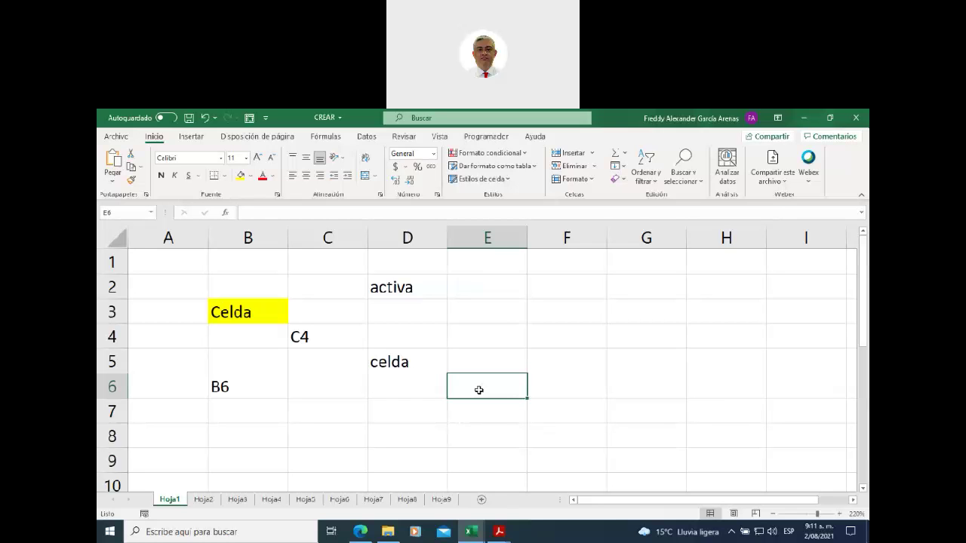
- Type AREA DE TRABAJO into E6, committing it by selecting row 152 further down
{"action": "type", "text": "AREA DE TRABAJO"}
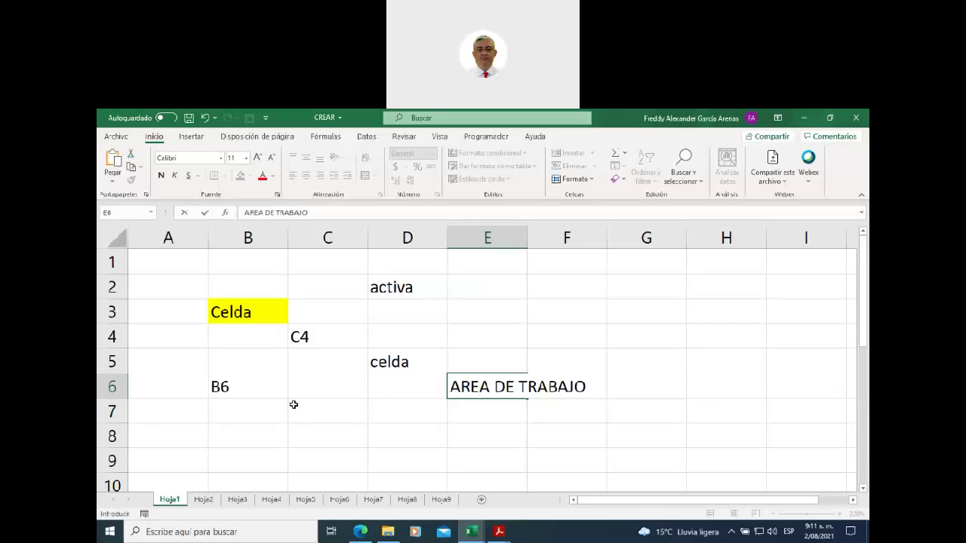
{"action": "scroll", "coordinate": [192, 397], "scroll_direction": "down", "scroll_amount": 4}
{"action": "scroll", "coordinate": [193, 397], "scroll_direction": "down", "scroll_amount": 8}
{"action": "scroll", "coordinate": [193, 397], "scroll_direction": "down", "scroll_amount": 7}
{"action": "scroll", "coordinate": [193, 397], "scroll_direction": "down", "scroll_amount": 5}
{"action": "scroll", "coordinate": [193, 397], "scroll_direction": "down", "scroll_amount": 12}
{"action": "scroll", "coordinate": [192, 397], "scroll_direction": "down", "scroll_amount": 13}
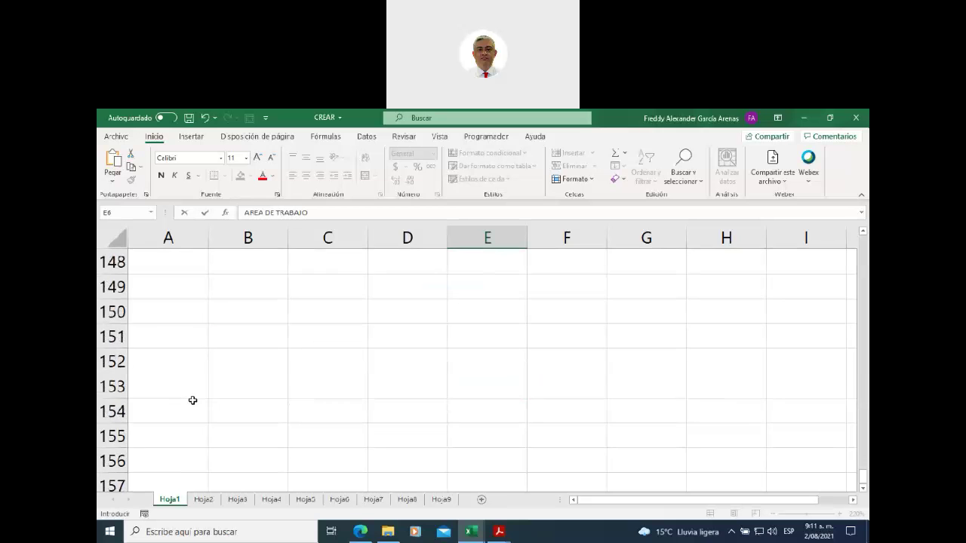
{"action": "left_click", "coordinate": [121, 365]}
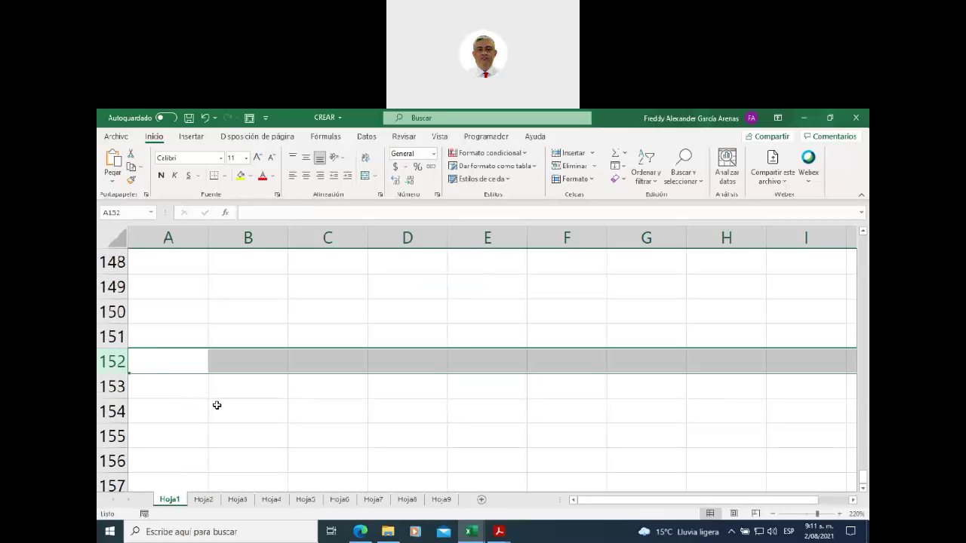
- Scroll back up, select a cell in row 5 and jump to its far right end
{"action": "scroll", "coordinate": [382, 391], "scroll_direction": "up", "scroll_amount": 11}
{"action": "scroll", "coordinate": [382, 392], "scroll_direction": "up", "scroll_amount": 11}
{"action": "scroll", "coordinate": [382, 396], "scroll_direction": "up", "scroll_amount": 12}
{"action": "scroll", "coordinate": [381, 400], "scroll_direction": "up", "scroll_amount": 9}
{"action": "scroll", "coordinate": [381, 400], "scroll_direction": "up", "scroll_amount": 6}
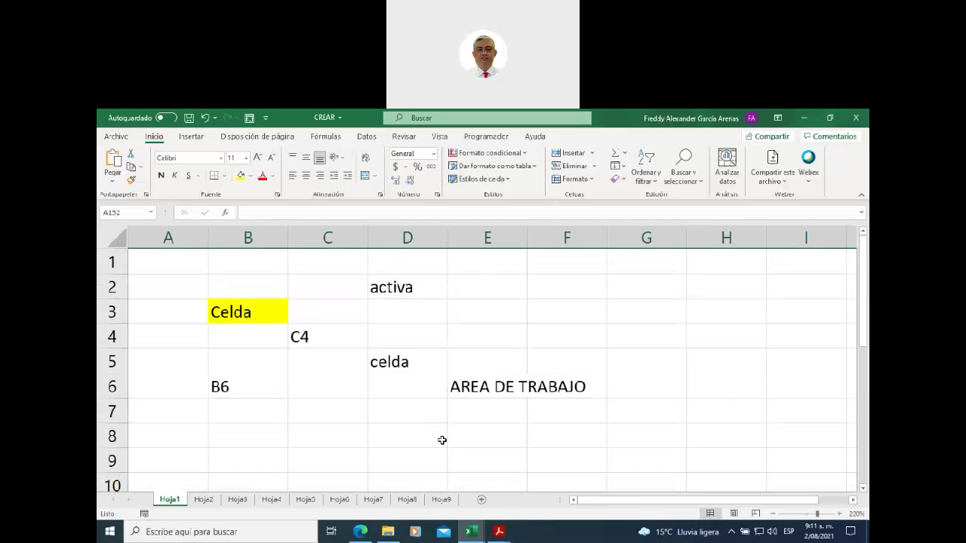
{"action": "left_click_drag", "start_coordinate": [594, 504], "coordinate": [631, 504]}
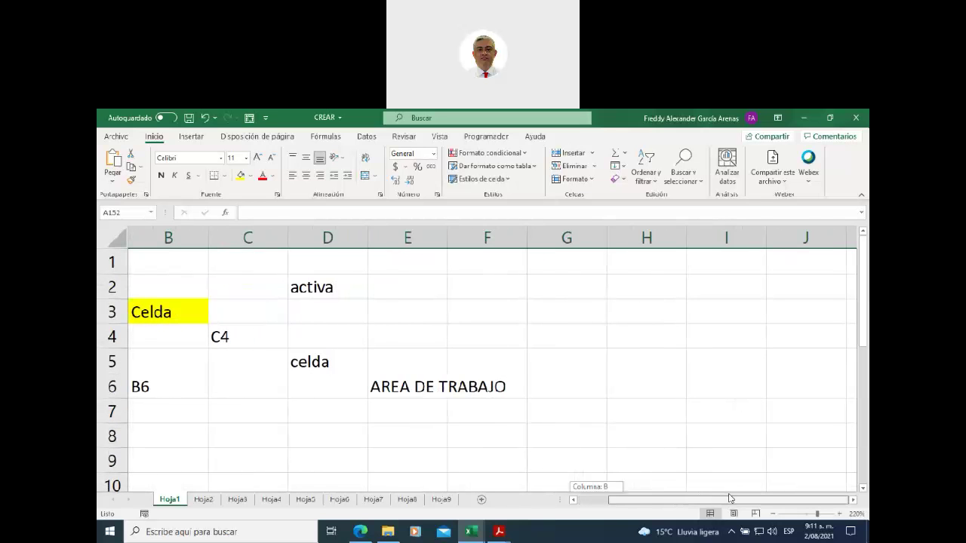
{"action": "left_click", "coordinate": [603, 361]}
{"action": "key", "text": "Right"}
{"action": "key", "text": "Right"}
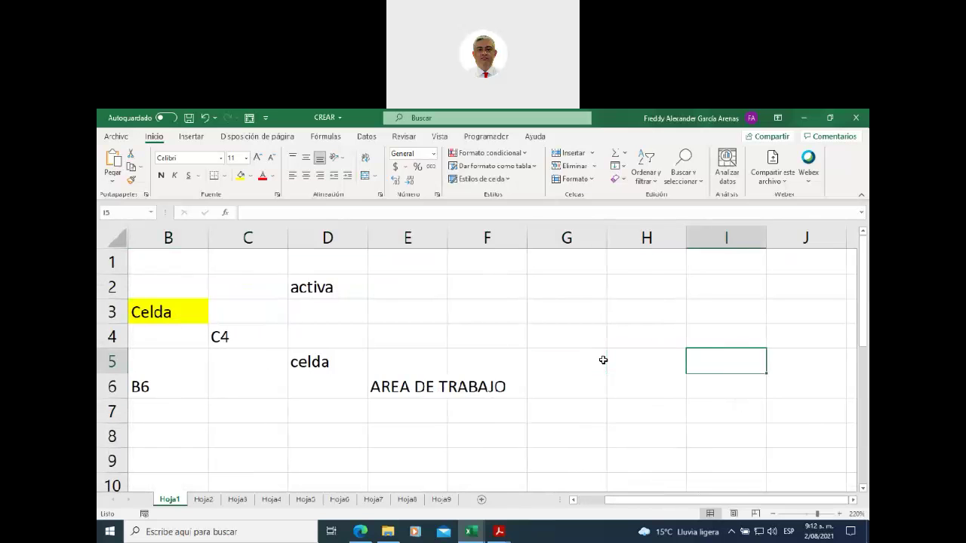
{"action": "key", "text": "Right"}
{"action": "key", "text": "Right"}
{"action": "key", "text": "Right"}
{"action": "key", "text": "Right"}
{"action": "key", "text": "Right"}
{"action": "key", "text": "Right"}
{"action": "key", "text": "Right"}
{"action": "key", "text": "Right"}
{"action": "key", "text": "Right"}
{"action": "key", "text": "Right"}
{"action": "key", "text": "Right"}
{"action": "key", "text": "Right"}
{"action": "key", "text": "Right"}
{"action": "key", "text": "Right"}
{"action": "key", "text": "Right"}
{"action": "key", "text": "Right"}
{"action": "key", "text": "Right"}
{"action": "key", "text": "Right"}
{"action": "key", "text": "Right"}
{"action": "key", "text": "Right"}
{"action": "key", "text": "Right"}
{"action": "key", "text": "Right"}
{"action": "key", "text": "Right"}
{"action": "key", "text": "Right"}
{"action": "key", "text": "Right"}
{"action": "key", "text": "Right"}
{"action": "key", "text": "Right"}
{"action": "key", "text": "Right"}
{"action": "key", "text": "Right"}
{"action": "key", "text": "Right"}
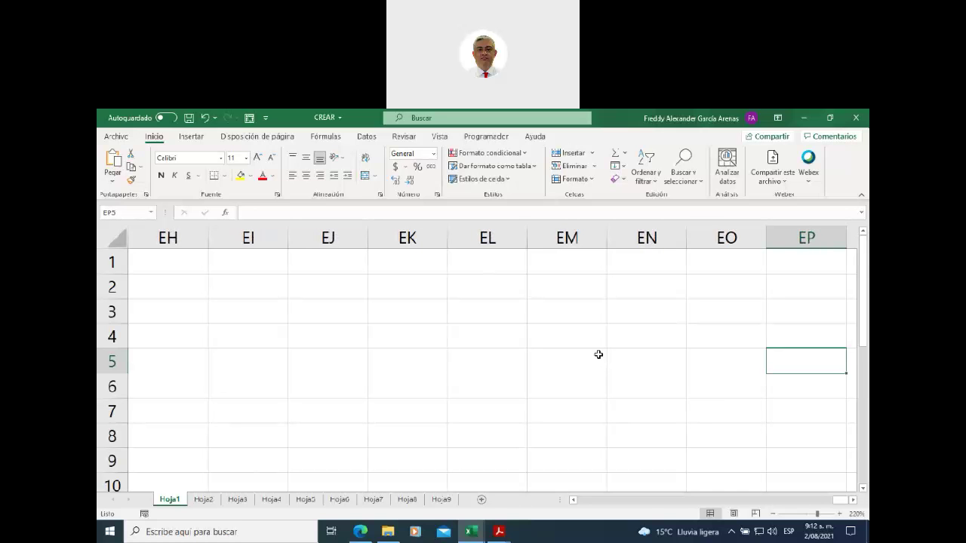
{"action": "left_click", "coordinate": [524, 265]}
{"action": "key", "text": "ctrl+shift+Down"}
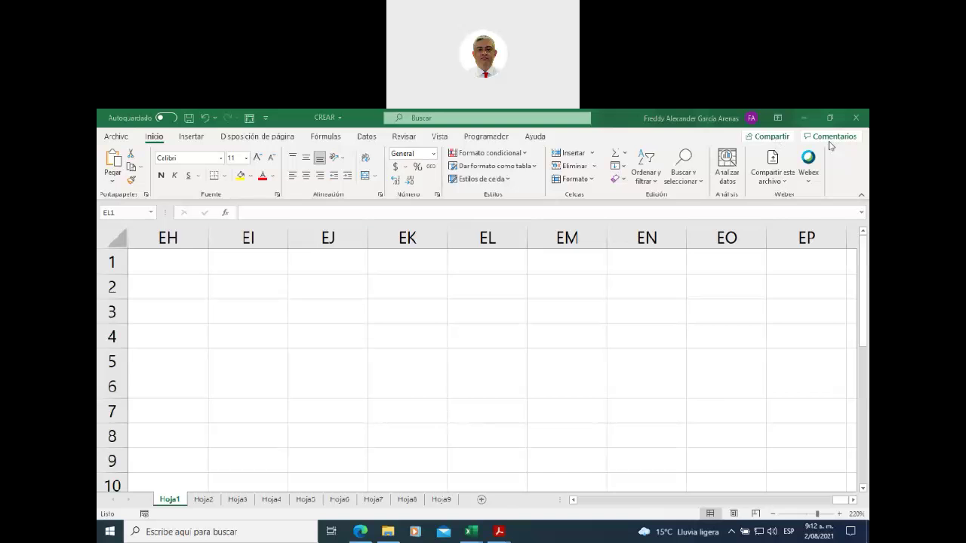
{"action": "key", "text": "ctrl+space"}
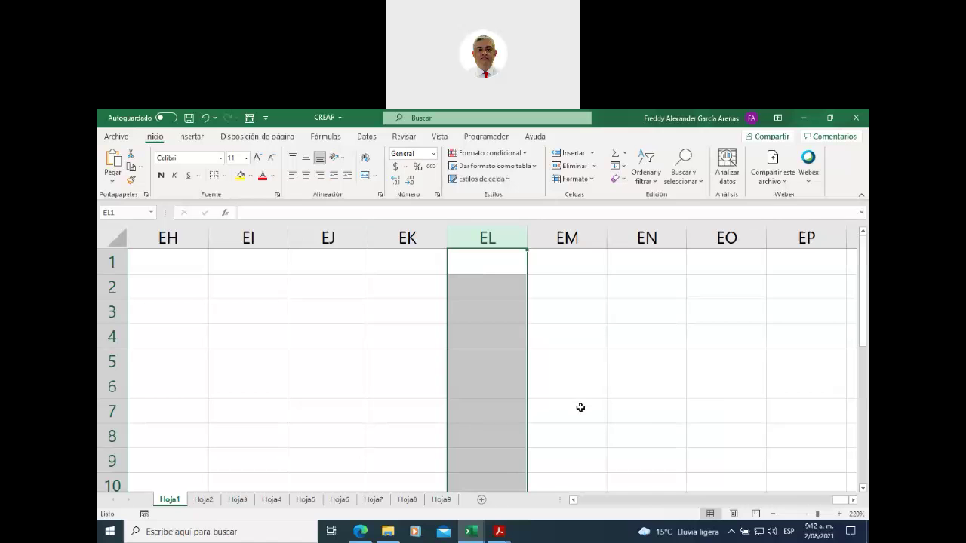
{"action": "left_click", "coordinate": [724, 460]}
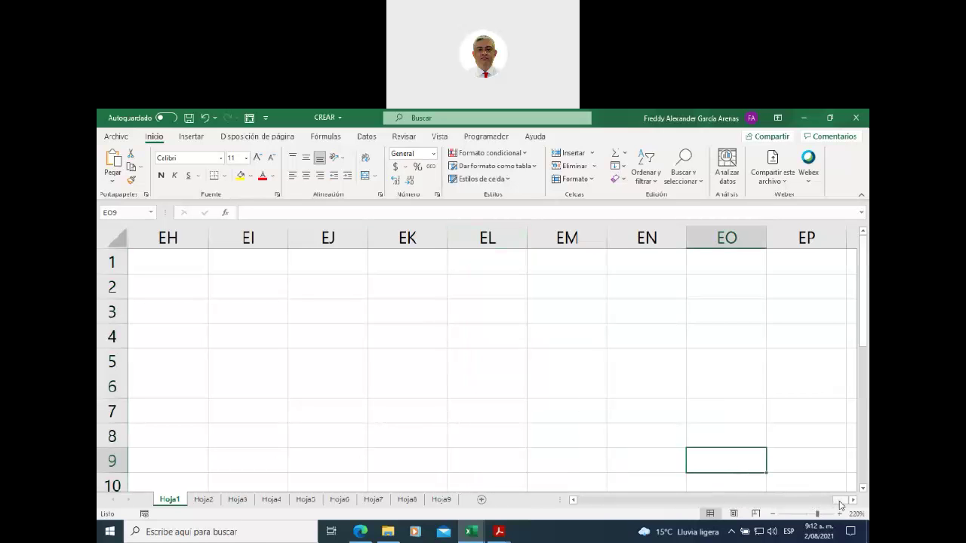
{"action": "left_click_drag", "start_coordinate": [841, 505], "coordinate": [583, 505]}
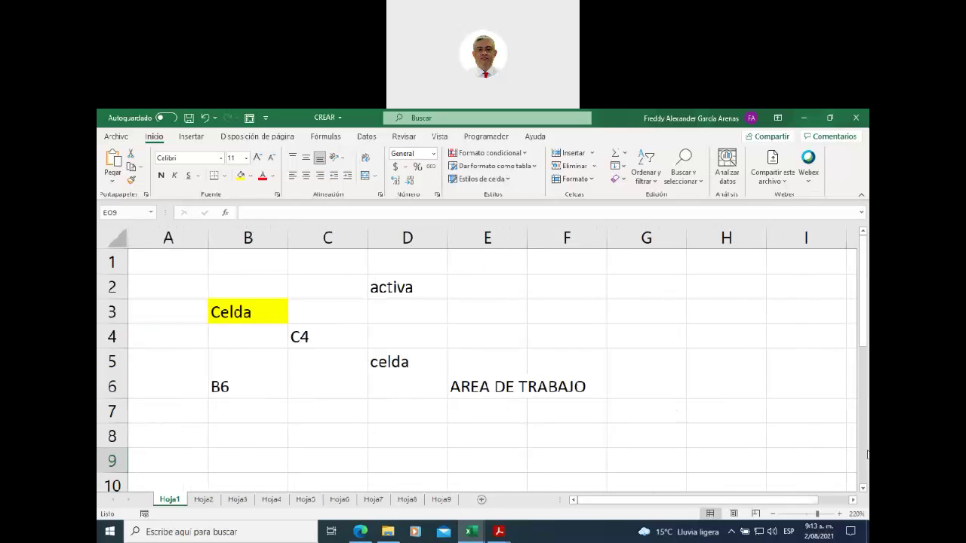
{"action": "left_click", "coordinate": [864, 490]}
{"action": "left_click", "coordinate": [864, 490]}
{"action": "left_click", "coordinate": [864, 490]}
{"action": "left_click", "coordinate": [864, 491]}
{"action": "left_click", "coordinate": [864, 491]}
{"action": "left_click", "coordinate": [864, 491]}
{"action": "left_click", "coordinate": [864, 490]}
{"action": "left_click_drag", "start_coordinate": [864, 477], "coordinate": [866, 410]}
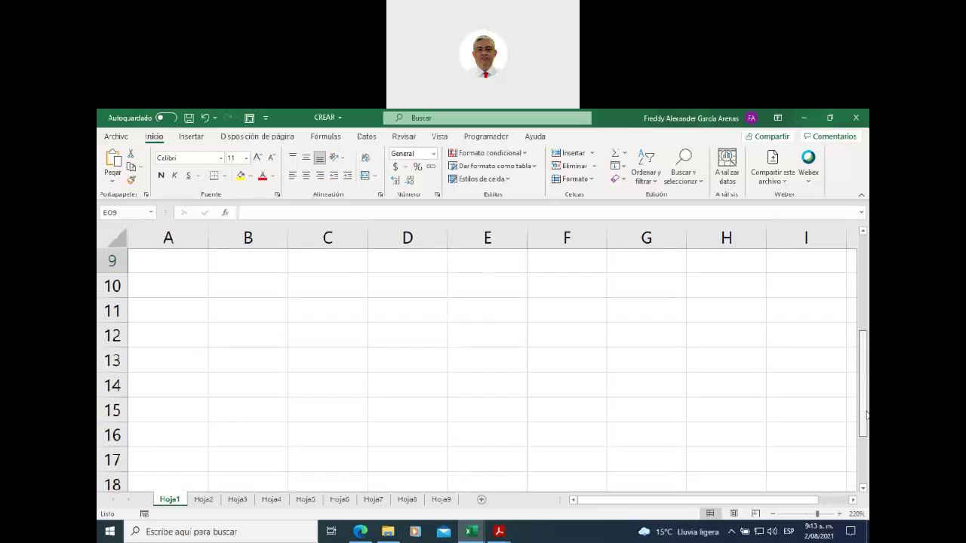
{"action": "left_click_drag", "start_coordinate": [866, 410], "coordinate": [866, 285]}
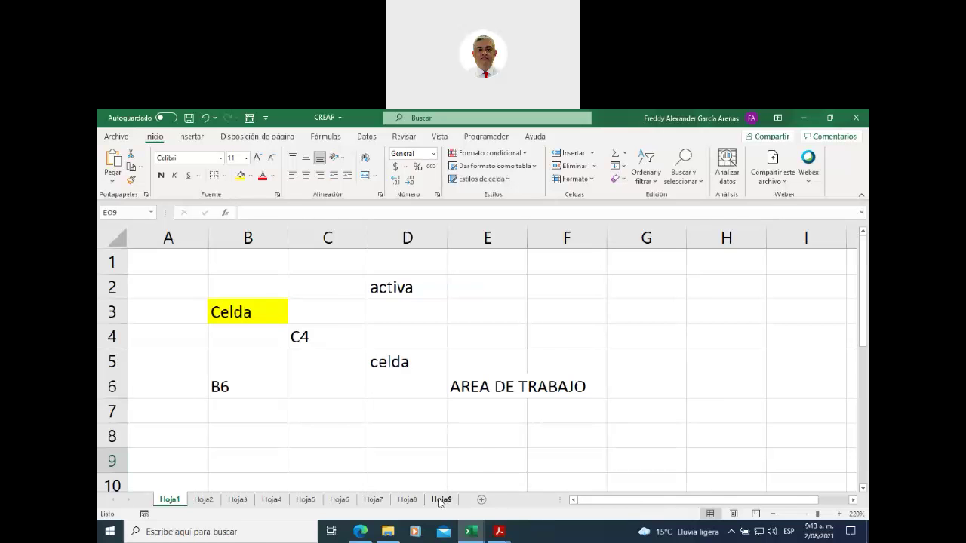
- Delete the sheets Hoja9, Hoja8 and Hoja7
{"action": "right_click", "coordinate": [440, 500]}
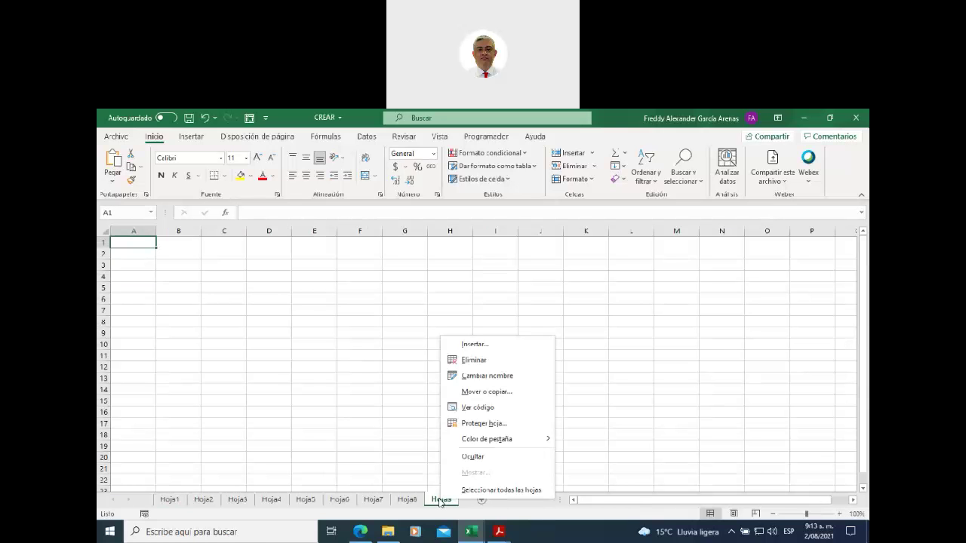
{"action": "left_click", "coordinate": [470, 360]}
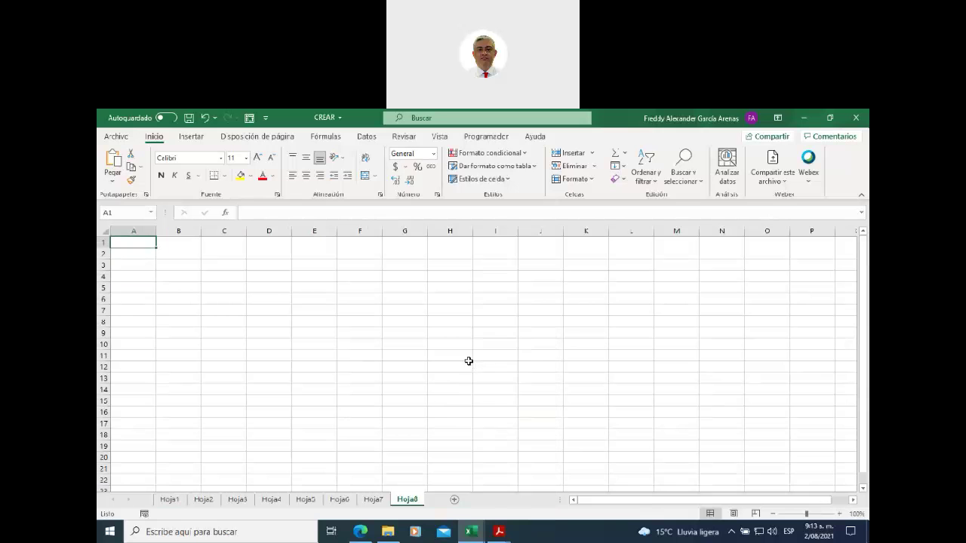
{"action": "right_click", "coordinate": [412, 500]}
{"action": "left_click", "coordinate": [450, 361]}
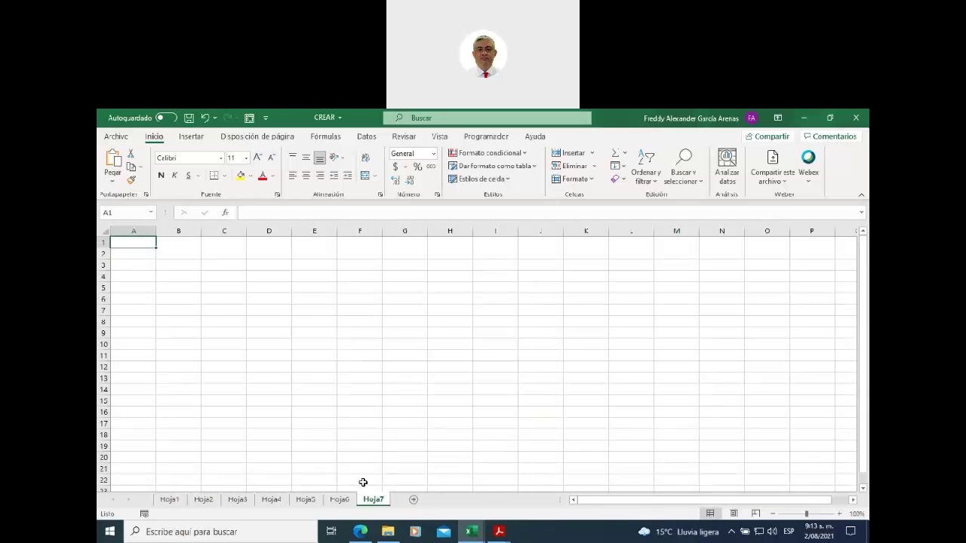
{"action": "right_click", "coordinate": [376, 499]}
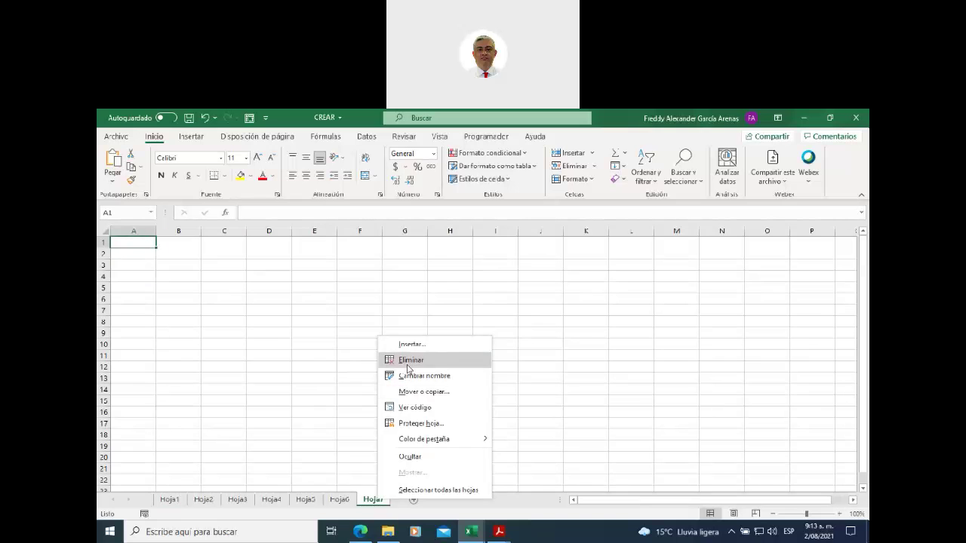
{"action": "left_click", "coordinate": [408, 361]}
- Delete the sheets Hoja6, Hoja5 and Hoja4
{"action": "right_click", "coordinate": [339, 498]}
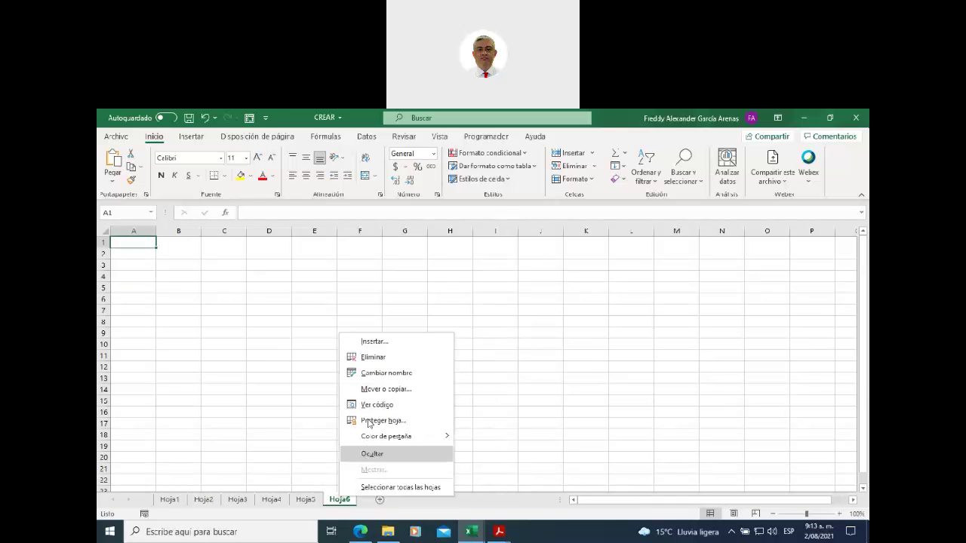
{"action": "left_click", "coordinate": [373, 361]}
{"action": "right_click", "coordinate": [306, 500]}
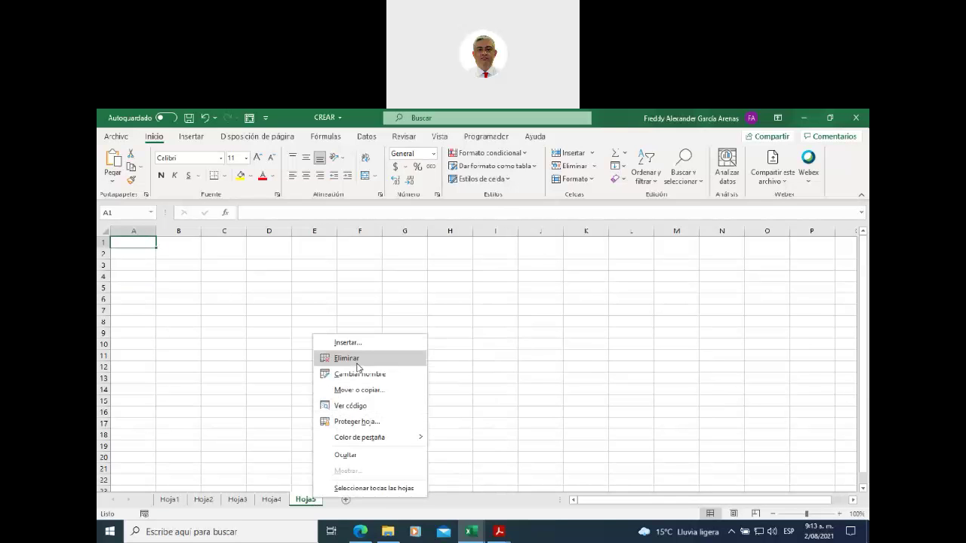
{"action": "left_click", "coordinate": [358, 367]}
{"action": "right_click", "coordinate": [272, 499]}
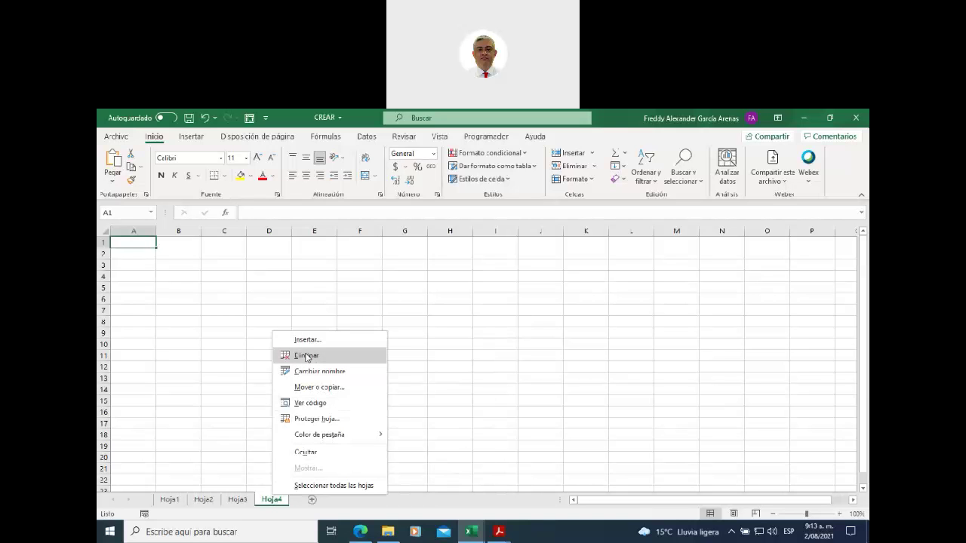
{"action": "left_click", "coordinate": [306, 356]}
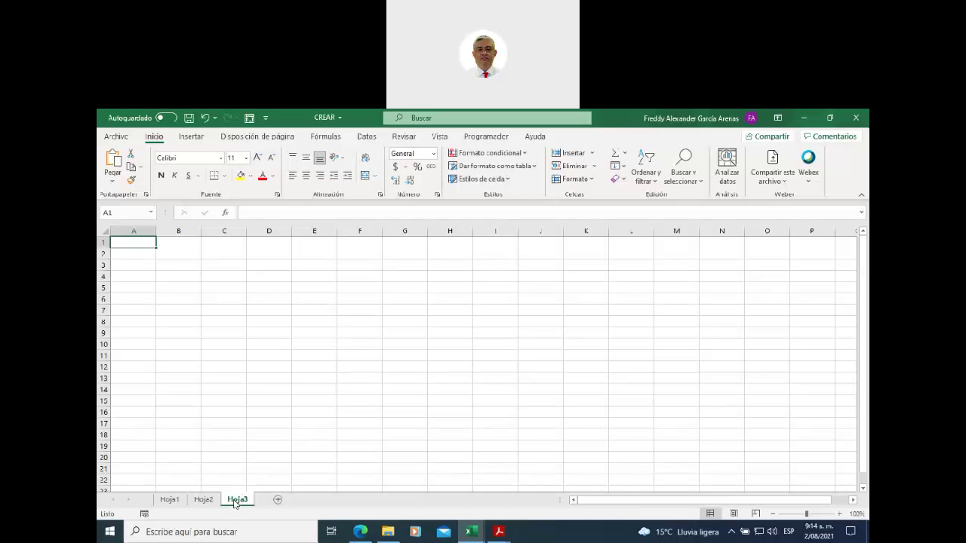
{"action": "right_click", "coordinate": [235, 503]}
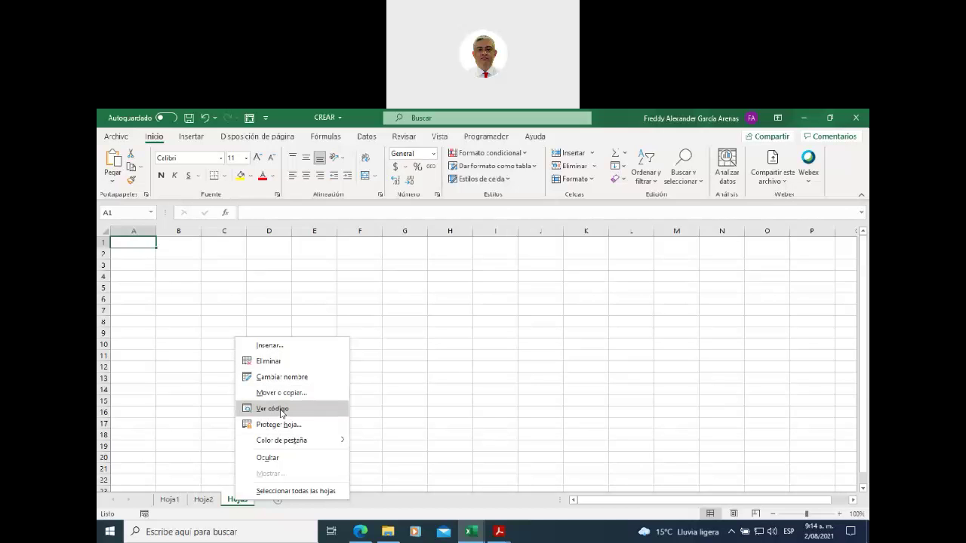
- Give the Hoja3 sheet tab a green theme colour
{"action": "left_click", "coordinate": [445, 308]}
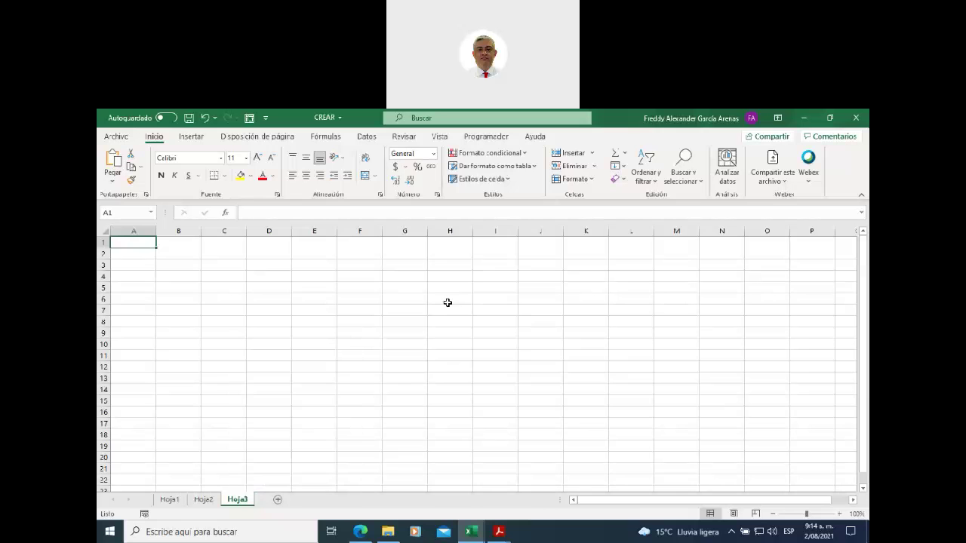
{"action": "left_click", "coordinate": [441, 297]}
{"action": "right_click", "coordinate": [442, 299]}
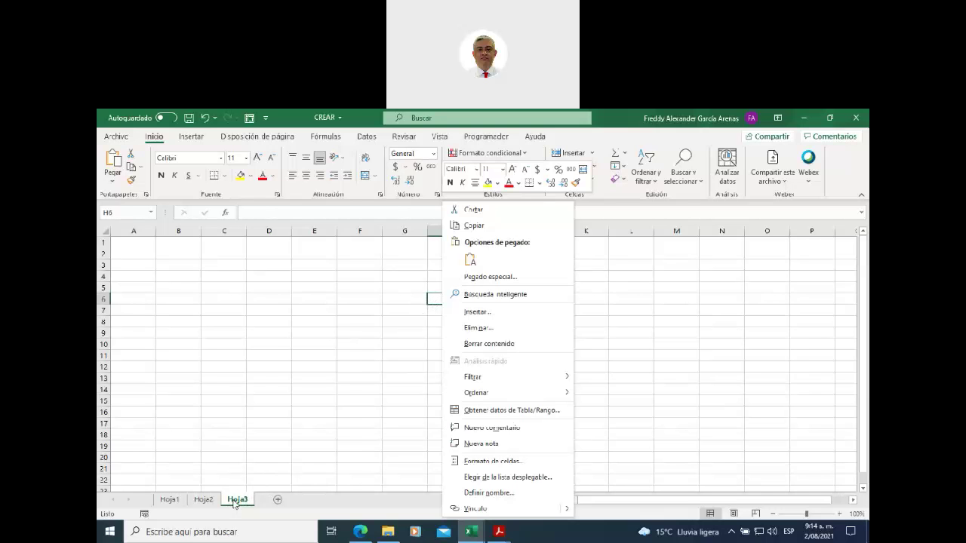
{"action": "right_click", "coordinate": [235, 501]}
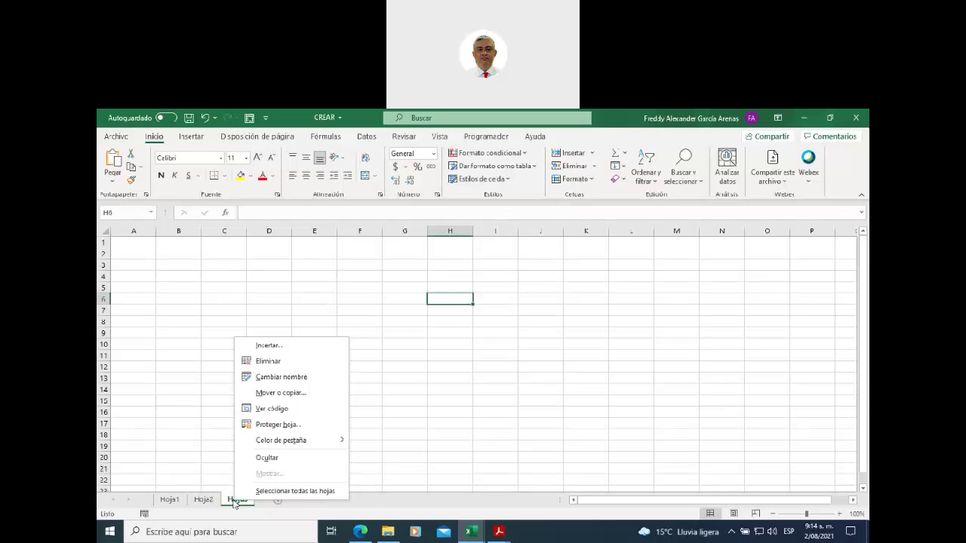
{"action": "mouse_move", "coordinate": [281, 440]}
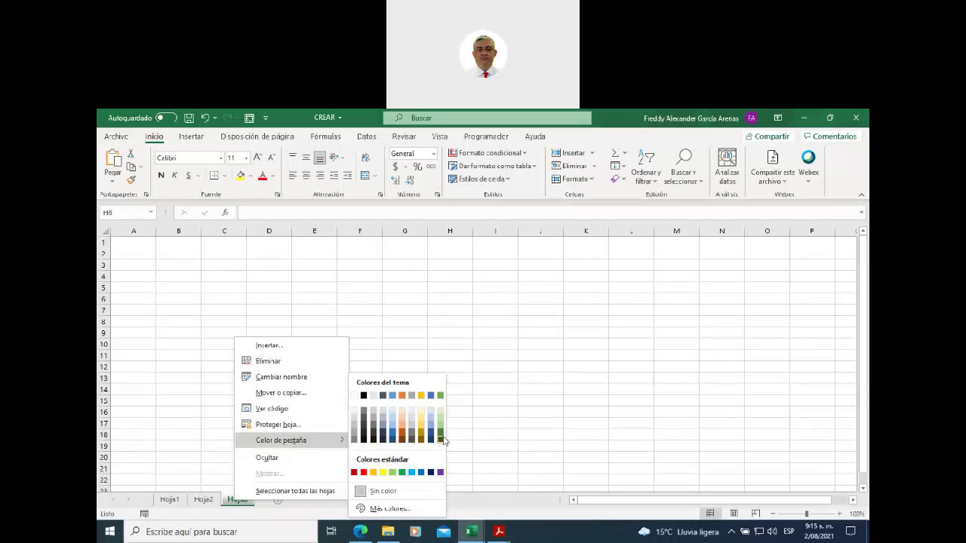
{"action": "left_click", "coordinate": [443, 436]}
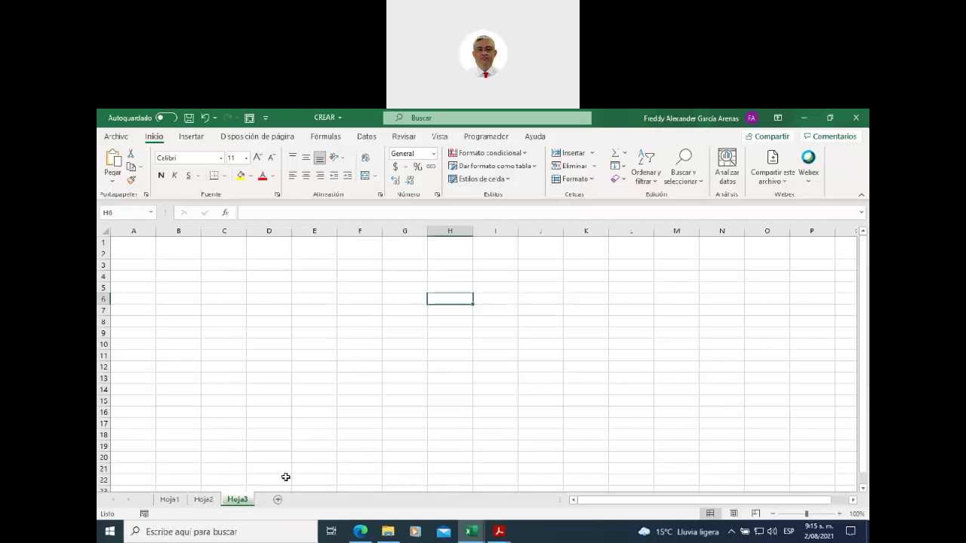
{"action": "left_click", "coordinate": [202, 501]}
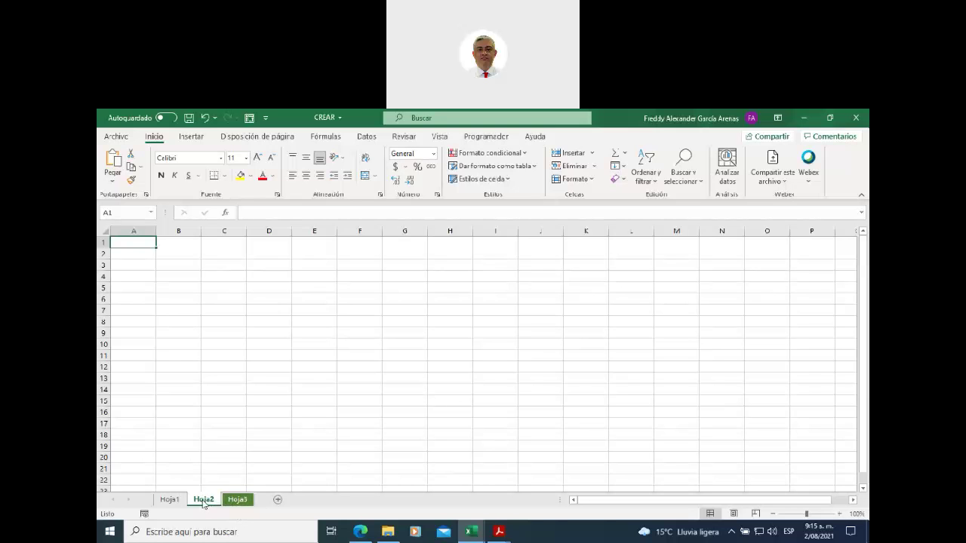
- Rename the Hoja2 sheet to 'nomina'
{"action": "right_click", "coordinate": [203, 503]}
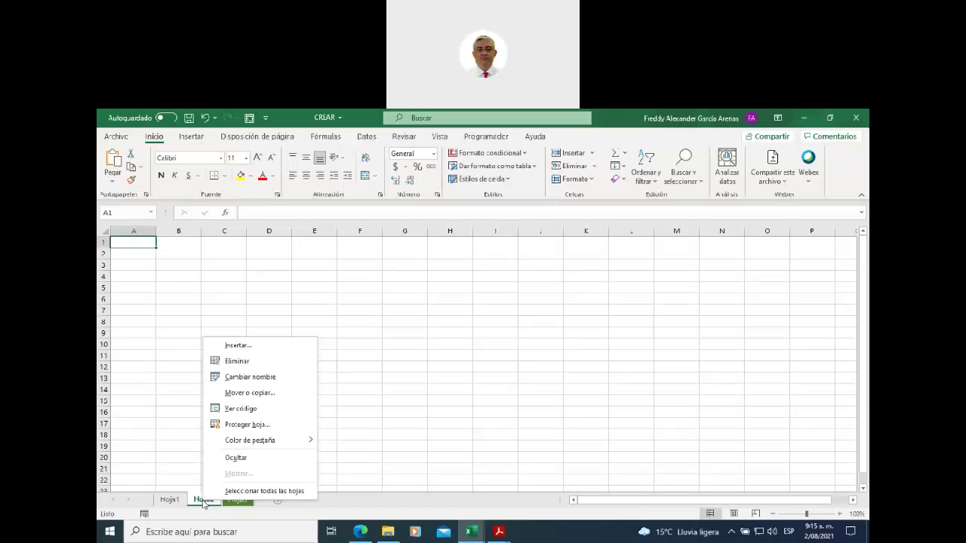
{"action": "left_click", "coordinate": [273, 381]}
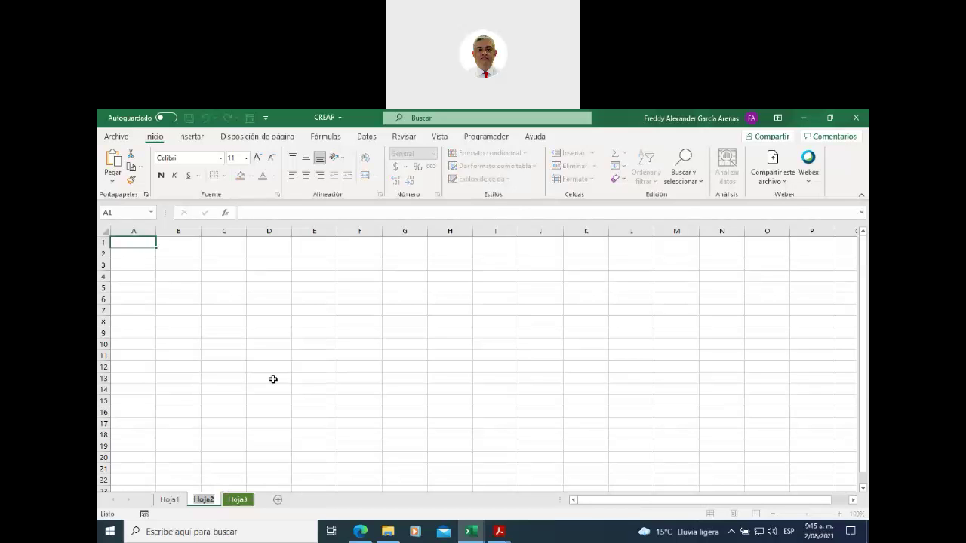
{"action": "type", "text": "nomina"}
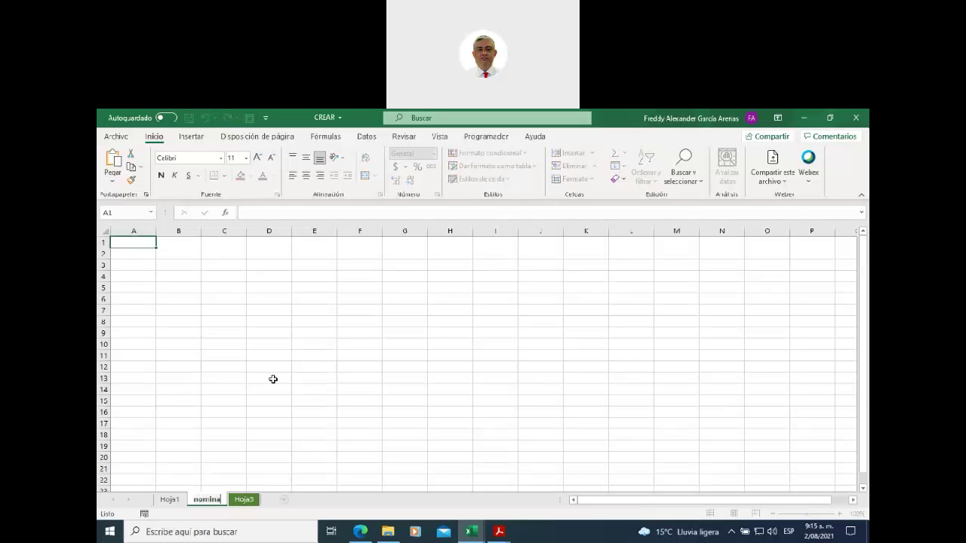
{"action": "key", "text": "Return"}
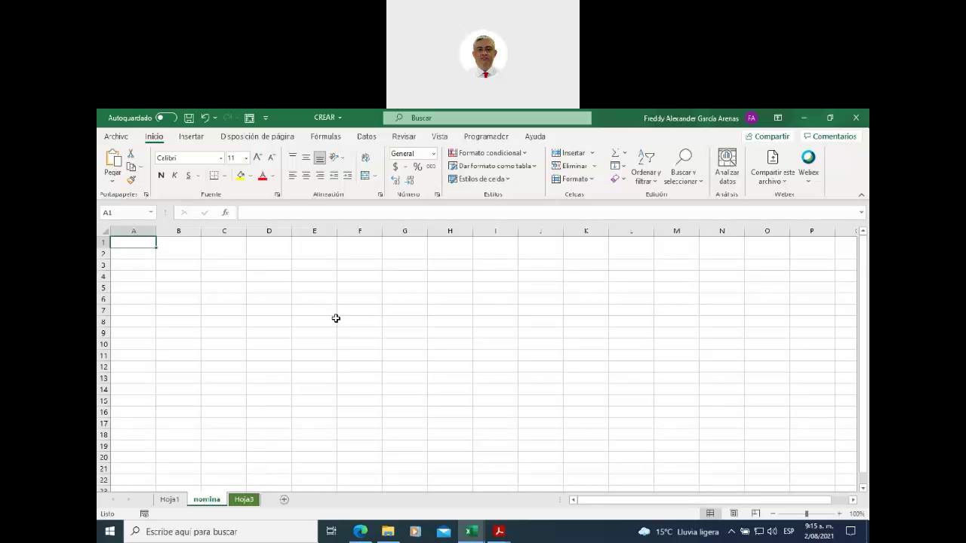
{"action": "right_click", "coordinate": [314, 310]}
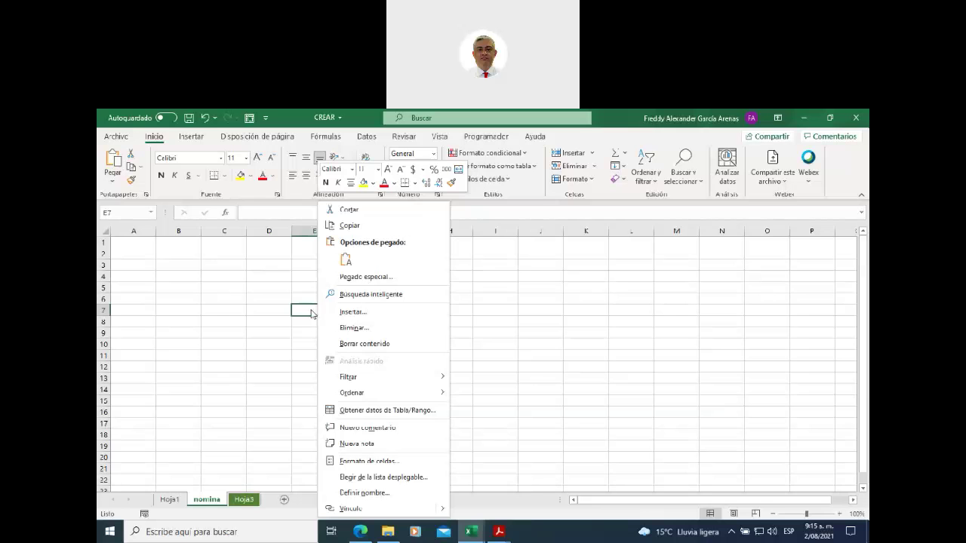
{"action": "left_click", "coordinate": [498, 536]}
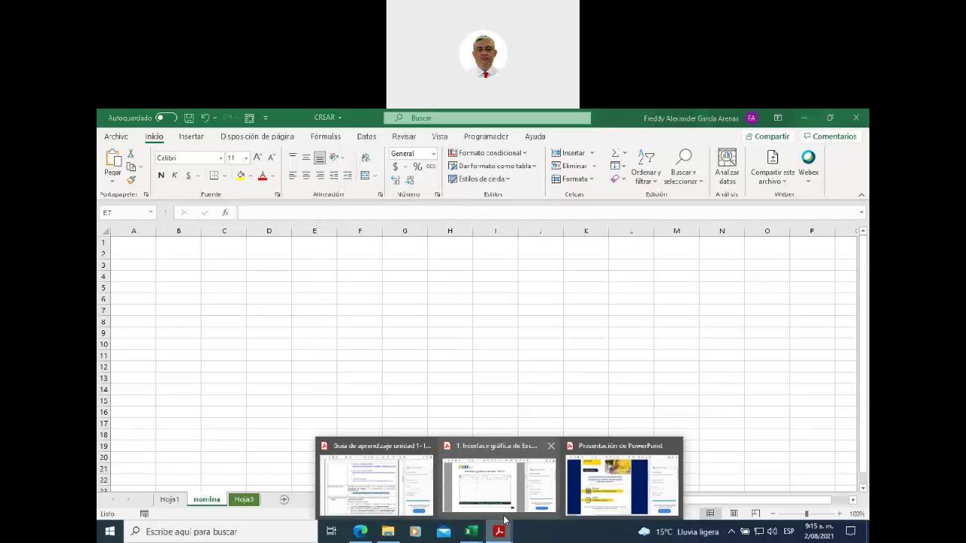
- Bring up the Guía de aprendizaje PDF at page 2, listing video links 5–7
{"action": "left_click", "coordinate": [375, 483]}
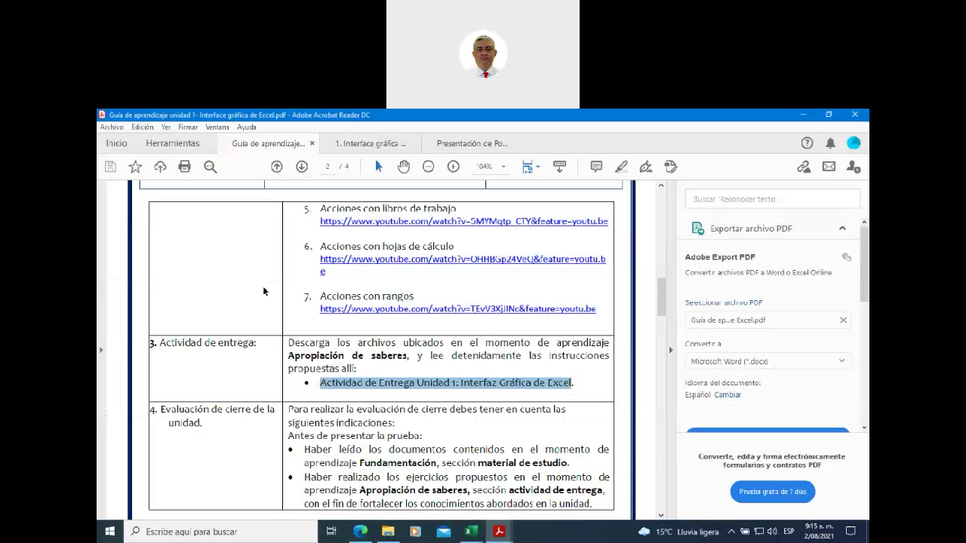
{"action": "right_click", "coordinate": [225, 266]}
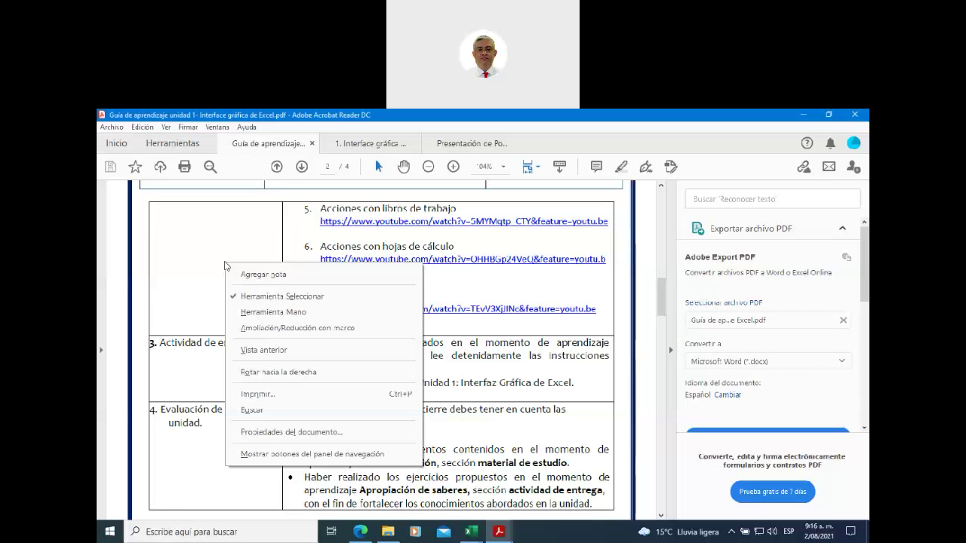
{"action": "left_click", "coordinate": [213, 265]}
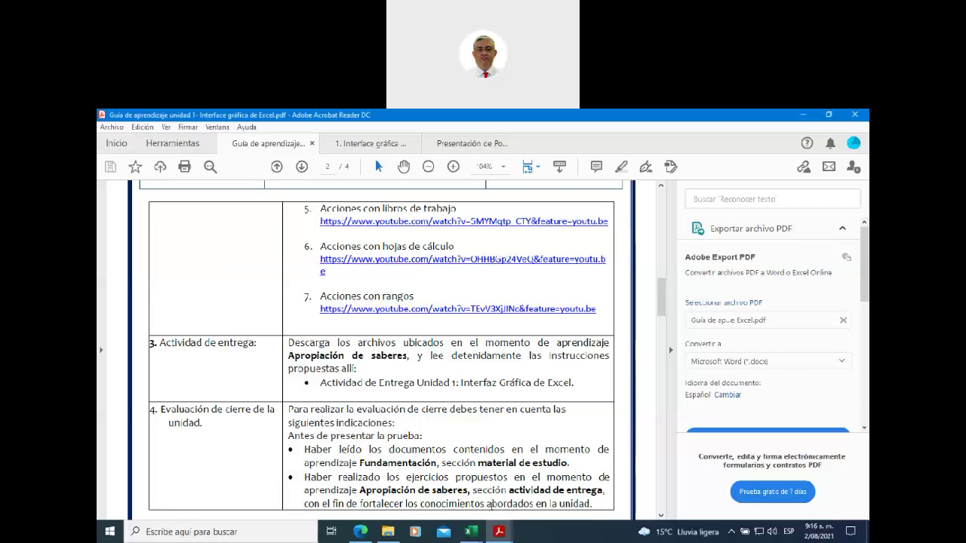
{"action": "left_click", "coordinate": [471, 531]}
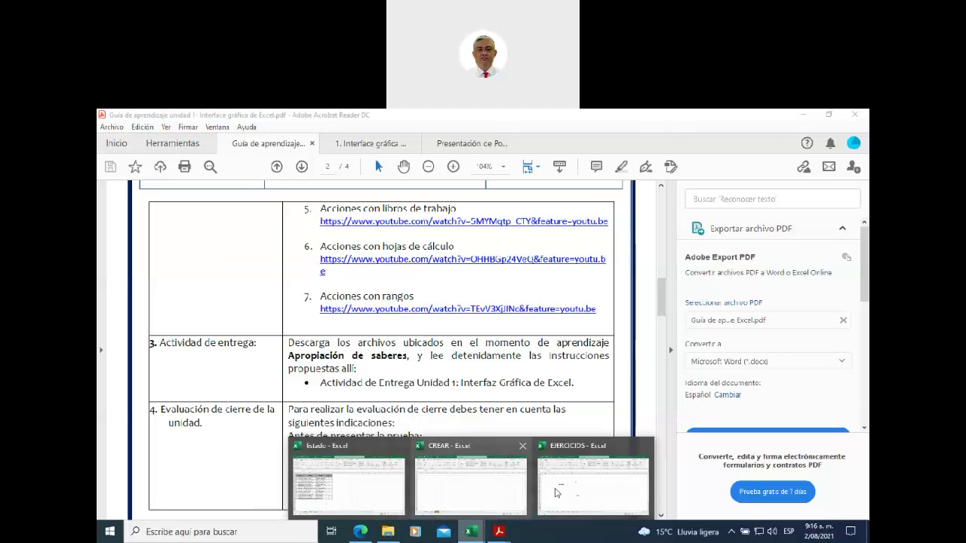
- Switch back to the CREAR workbook and show its Hoja1 sheet
{"action": "left_click", "coordinate": [561, 495]}
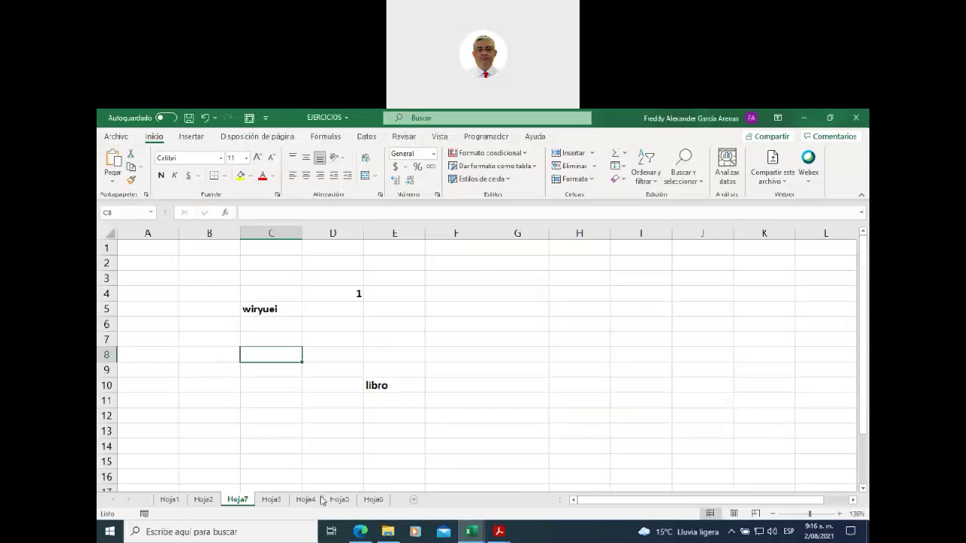
{"action": "left_click", "coordinate": [471, 531]}
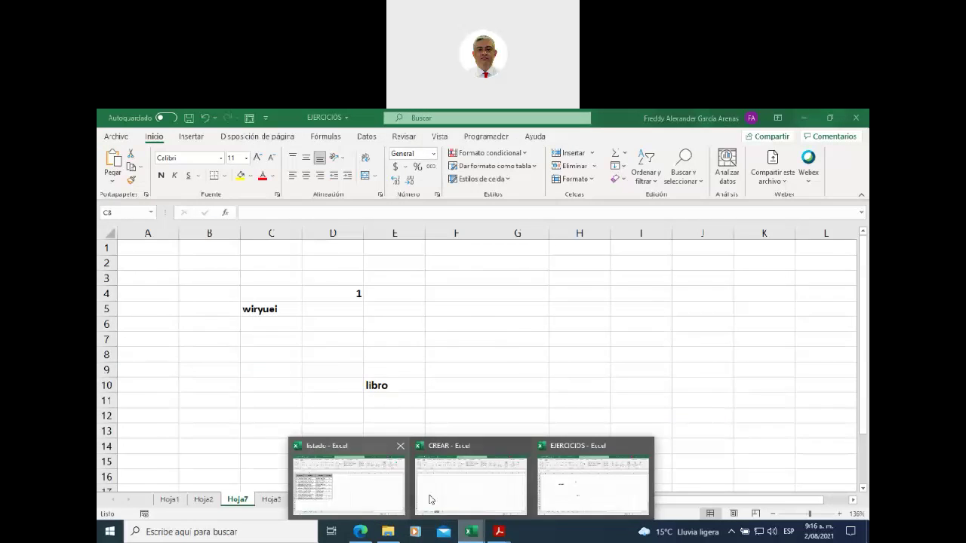
{"action": "left_click", "coordinate": [442, 497]}
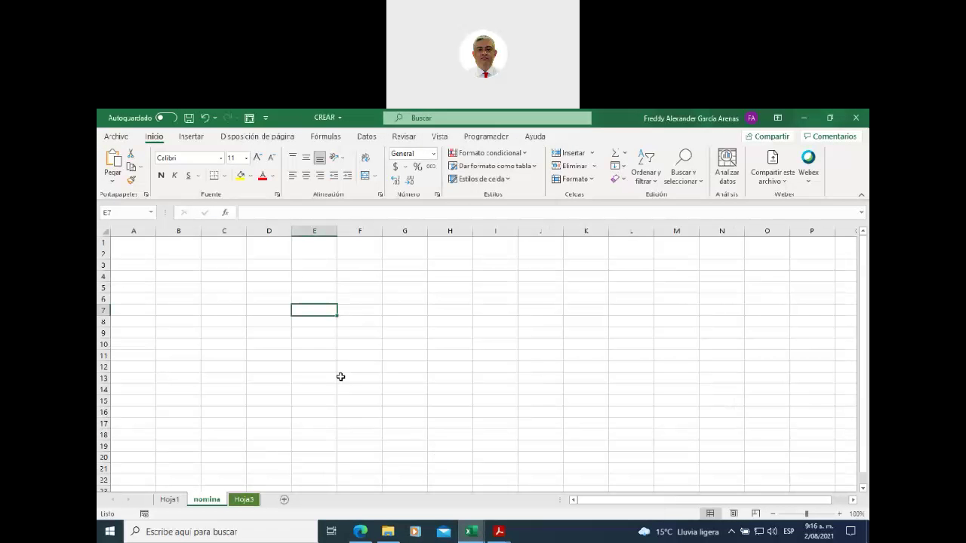
{"action": "left_click", "coordinate": [170, 500]}
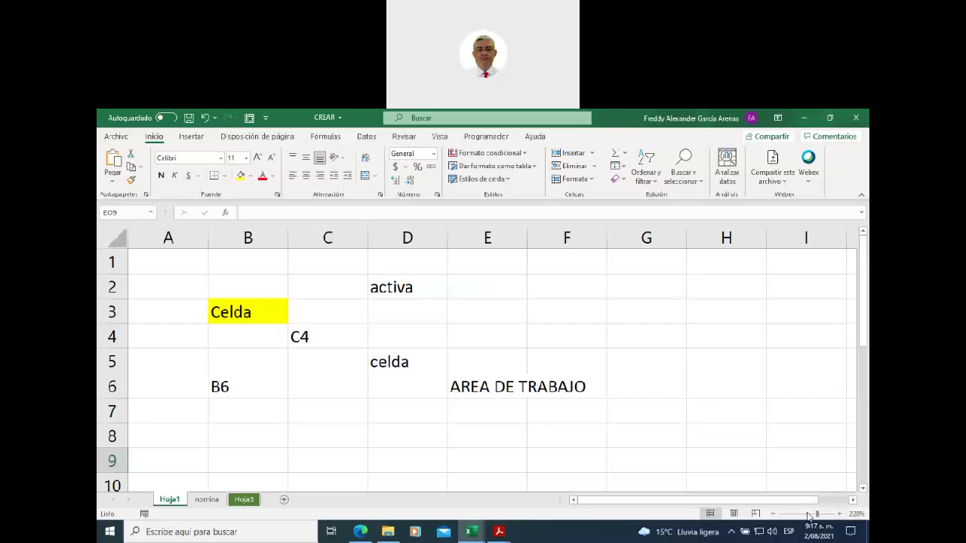
{"action": "left_click", "coordinate": [807, 514]}
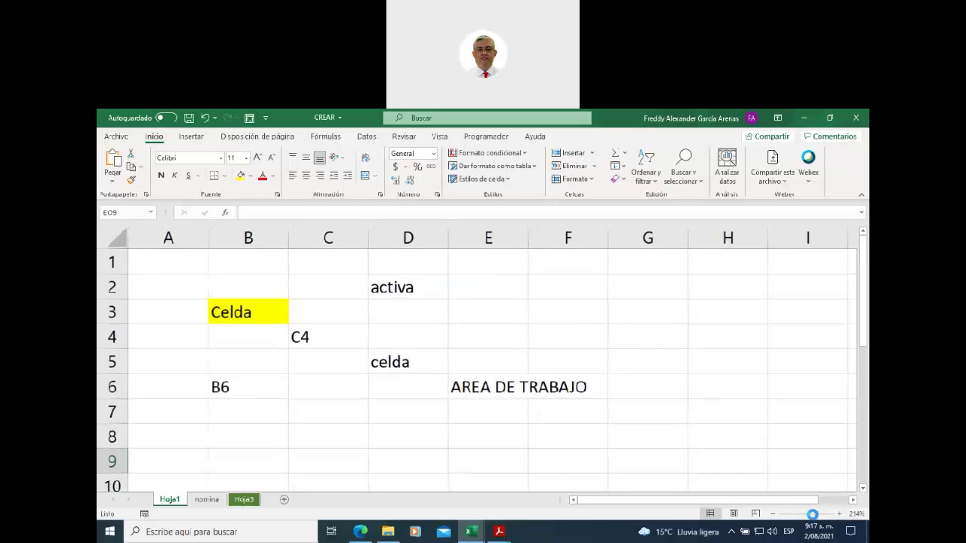
- Zoom Hoja1 out to 100% and select cell E6 holding AREA DE TRABAJO
{"action": "left_click_drag", "start_coordinate": [808, 515], "coordinate": [805, 515]}
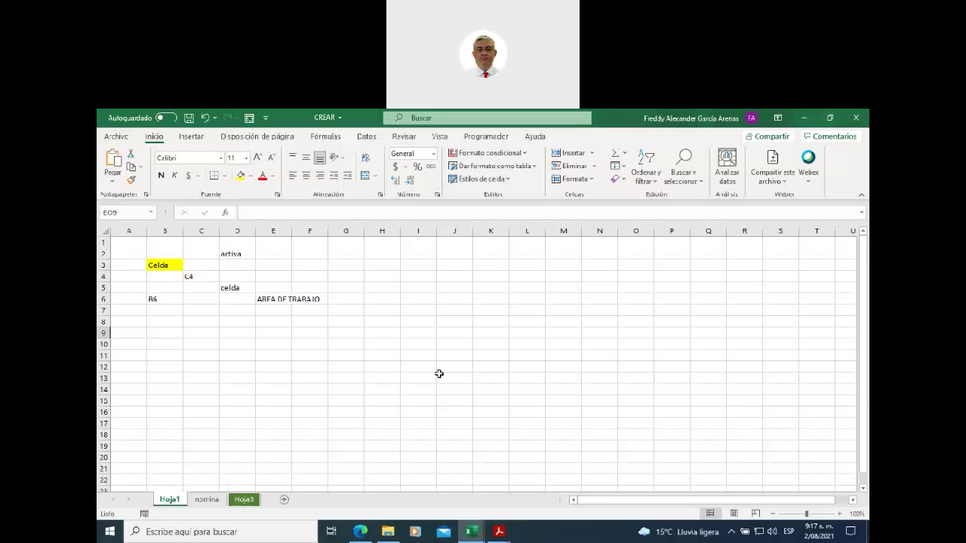
{"action": "left_click", "coordinate": [272, 300]}
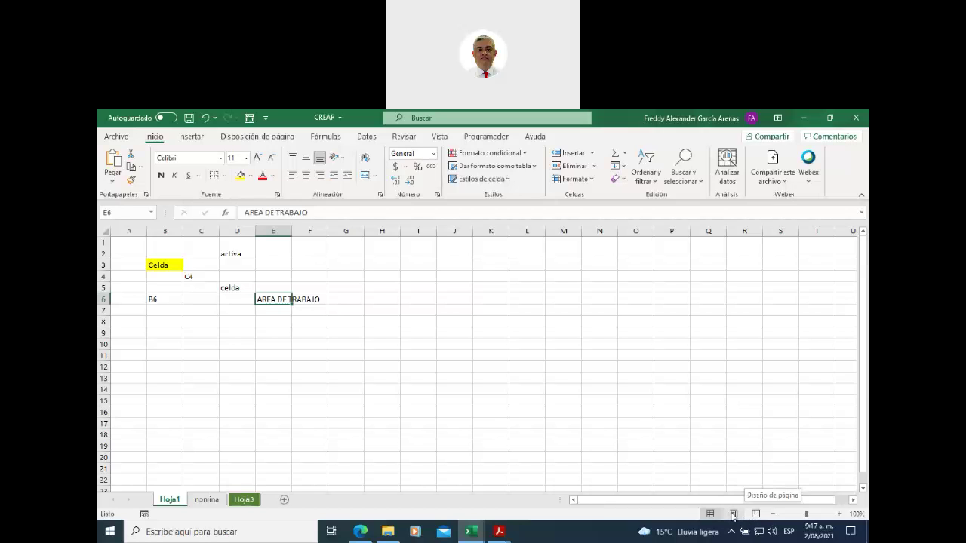
- Switch Hoja1 to Diseño de página view and scroll through its printed pages
{"action": "left_click", "coordinate": [733, 515]}
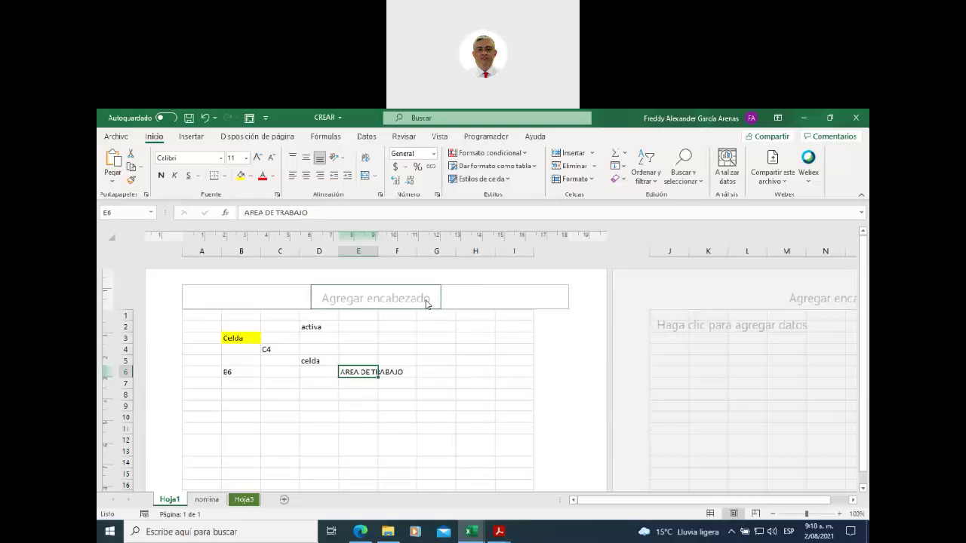
{"action": "scroll", "coordinate": [431, 360], "scroll_direction": "down", "scroll_amount": 4}
{"action": "scroll", "coordinate": [431, 361], "scroll_direction": "down", "scroll_amount": 2}
{"action": "scroll", "coordinate": [431, 361], "scroll_direction": "down", "scroll_amount": 1}
{"action": "scroll", "coordinate": [431, 361], "scroll_direction": "down", "scroll_amount": 2}
{"action": "scroll", "coordinate": [431, 362], "scroll_direction": "down", "scroll_amount": 3}
{"action": "scroll", "coordinate": [431, 362], "scroll_direction": "down", "scroll_amount": 2}
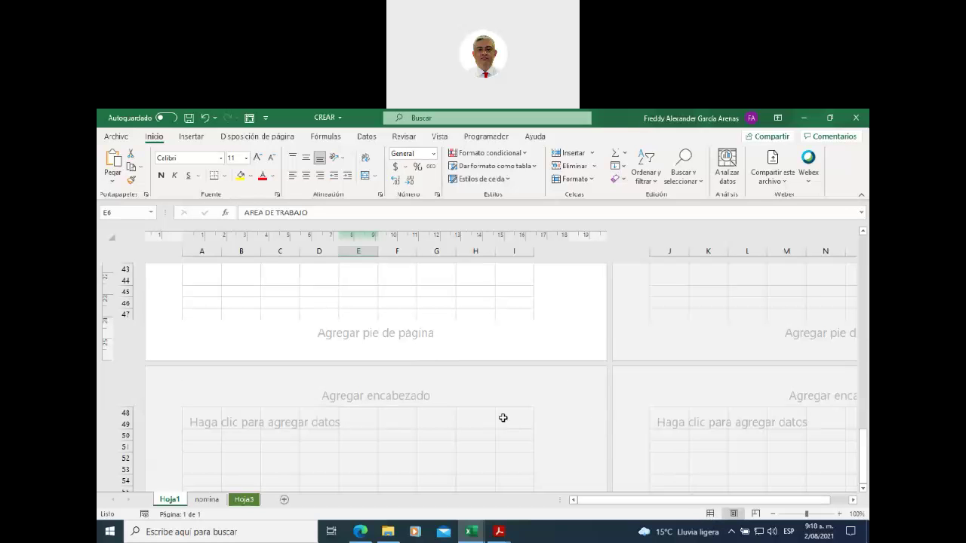
{"action": "scroll", "coordinate": [506, 422], "scroll_direction": "up", "scroll_amount": 5}
{"action": "scroll", "coordinate": [496, 425], "scroll_direction": "up", "scroll_amount": 9}
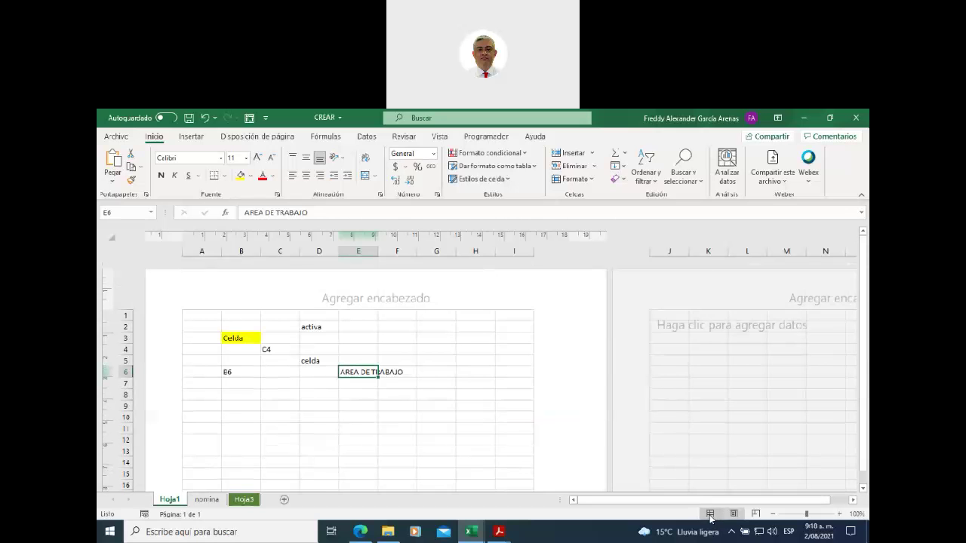
- Return to Normal view, select cell F10, and zoom the sheet in to 180%
{"action": "left_click", "coordinate": [709, 514]}
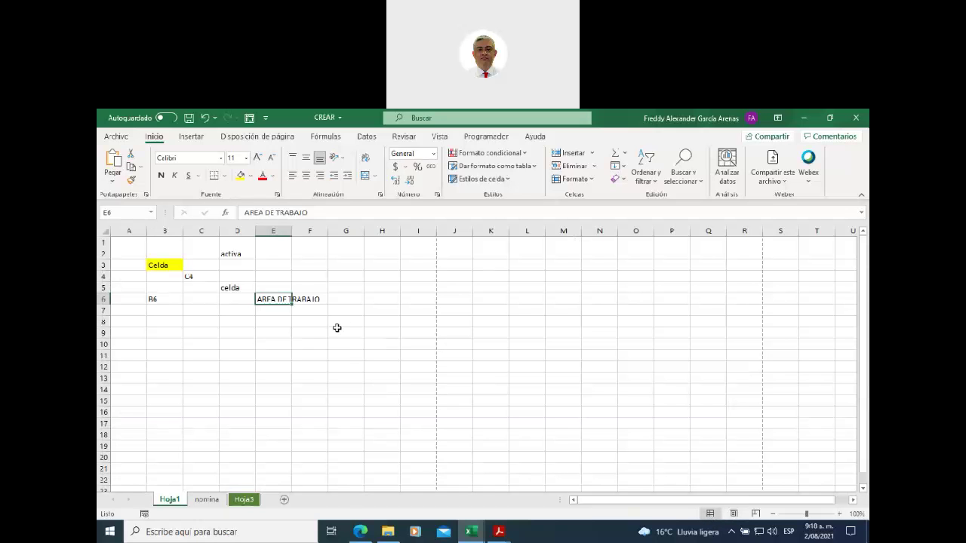
{"action": "left_click", "coordinate": [301, 345]}
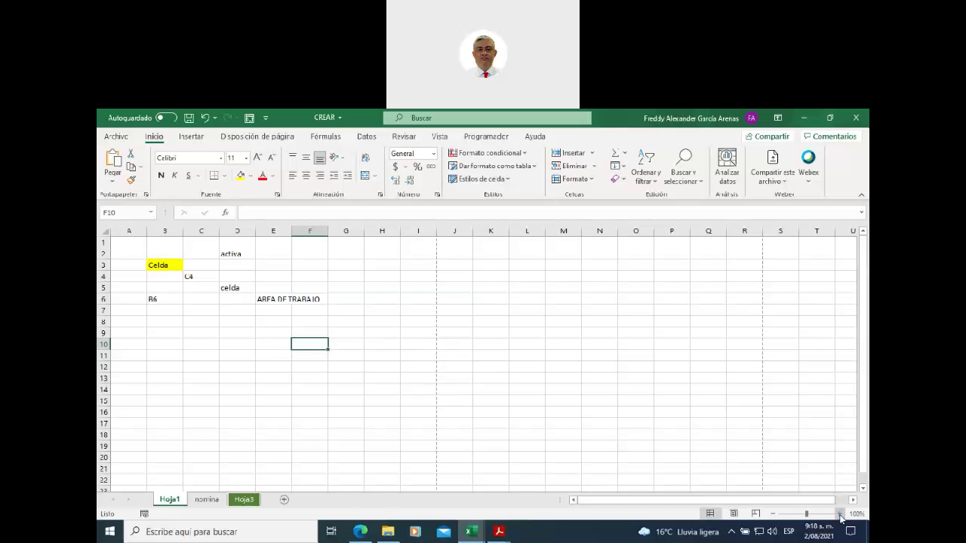
{"action": "double_click", "coordinate": [839, 514]}
{"action": "left_click", "coordinate": [839, 514]}
{"action": "double_click", "coordinate": [840, 514]}
{"action": "left_click", "coordinate": [839, 514]}
{"action": "left_click", "coordinate": [839, 514]}
{"action": "left_click", "coordinate": [840, 514]}
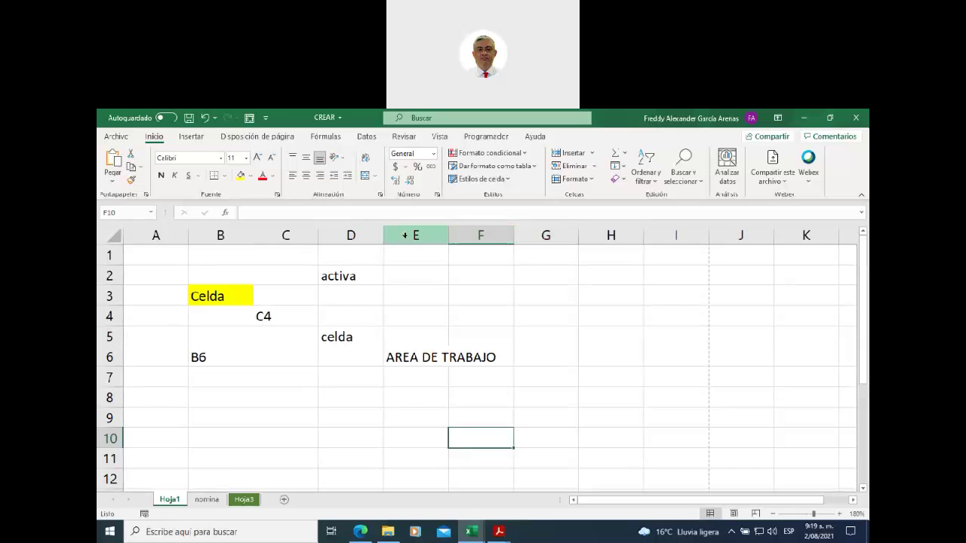
{"action": "right_click", "coordinate": [405, 236]}
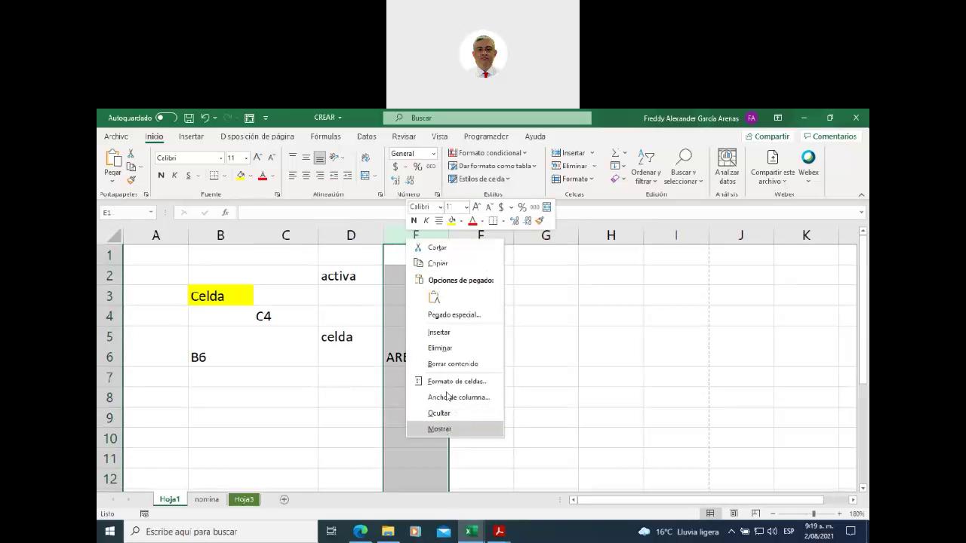
{"action": "left_click", "coordinate": [399, 235]}
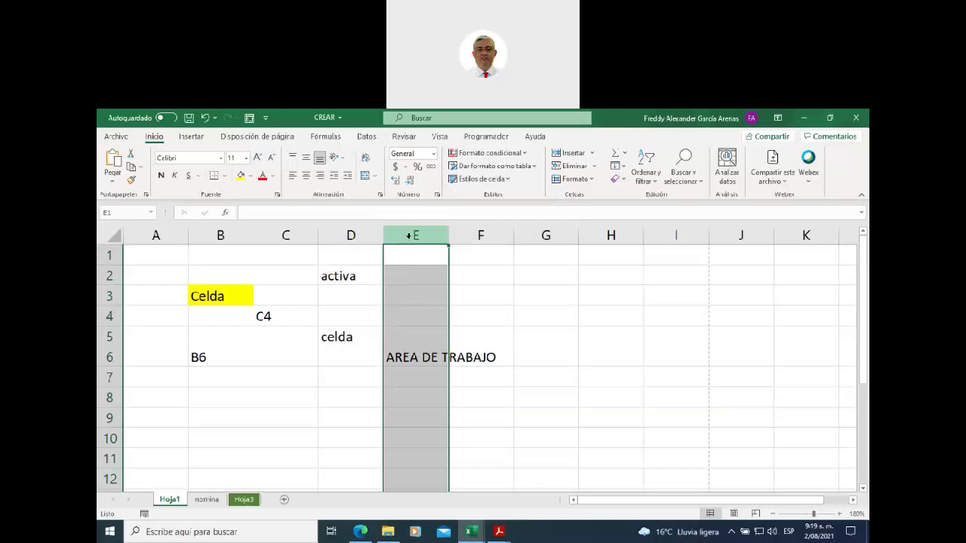
{"action": "right_click", "coordinate": [109, 337]}
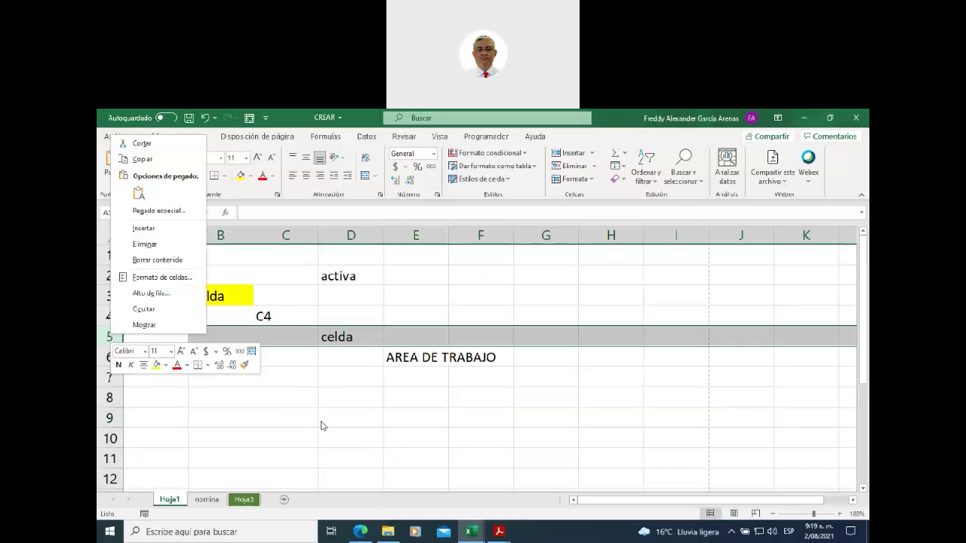
{"action": "key", "text": "Escape"}
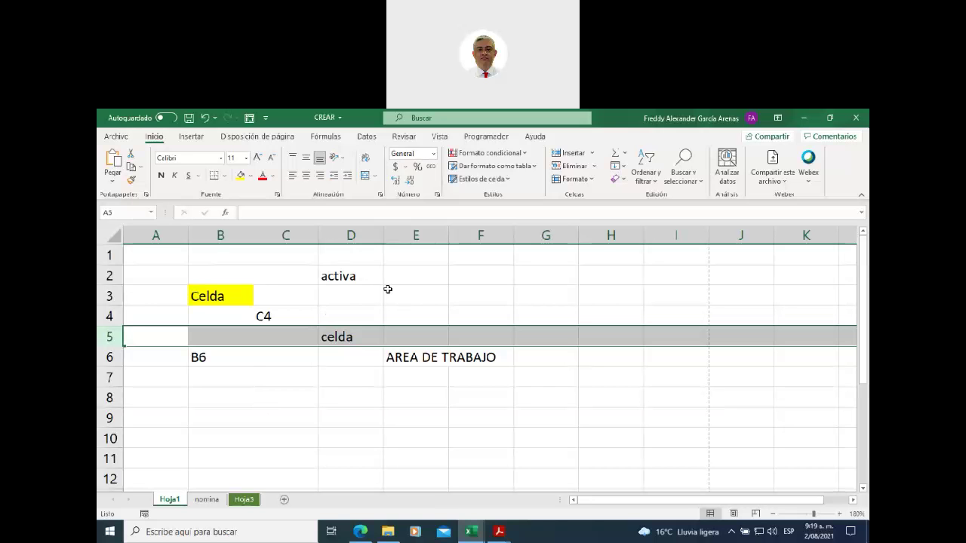
- Append 'xxxxxxxxxxx' after 'activa' in cell D2 via the formula bar
{"action": "left_click", "coordinate": [395, 298]}
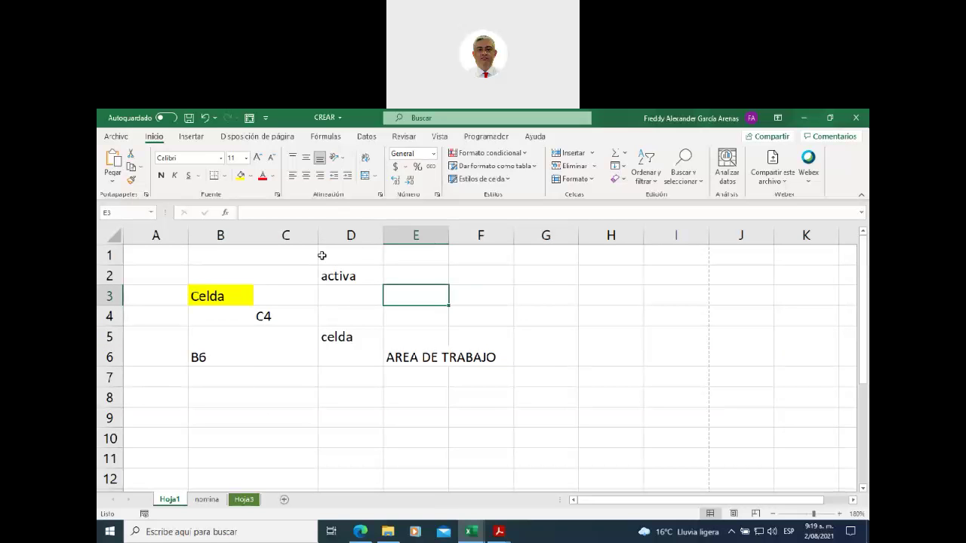
{"action": "left_click", "coordinate": [308, 212]}
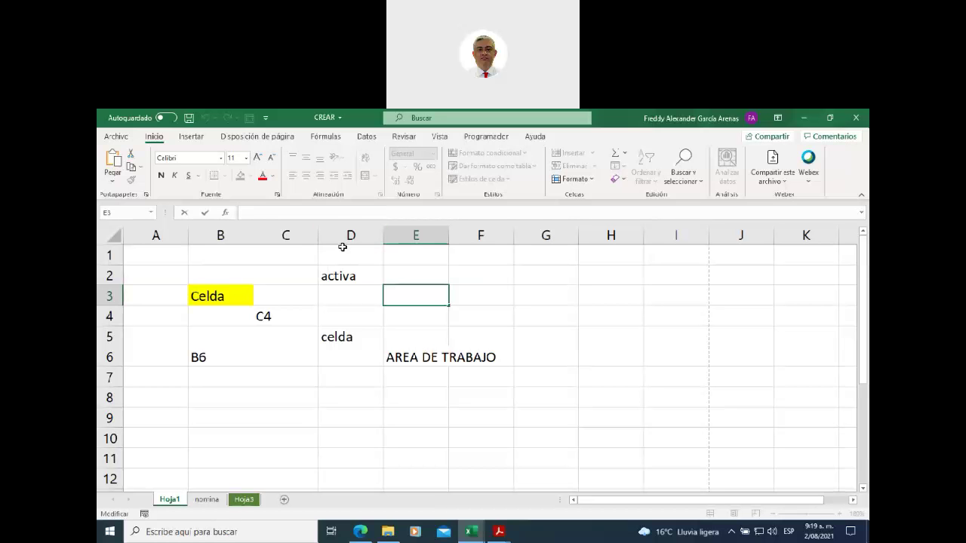
{"action": "left_click", "coordinate": [335, 276]}
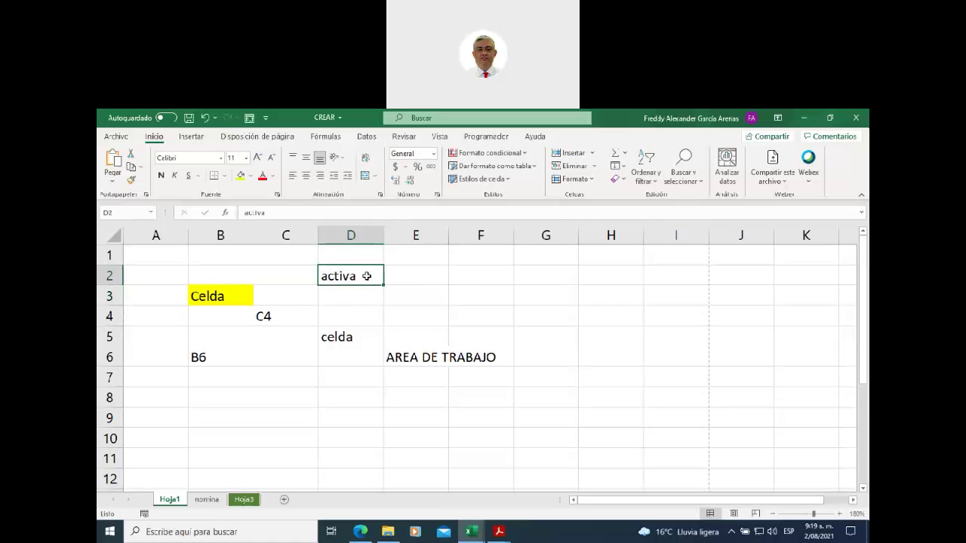
{"action": "double_click", "coordinate": [283, 212]}
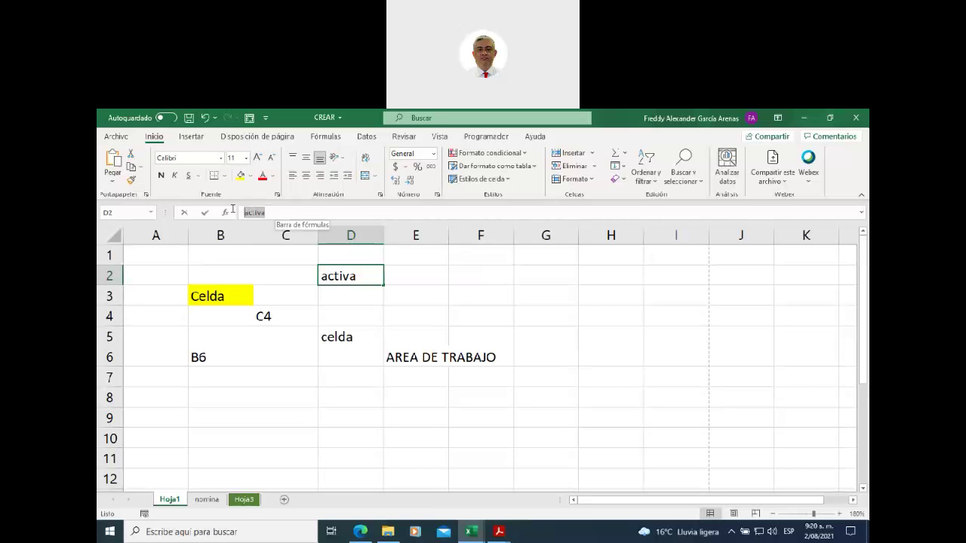
{"action": "left_click", "coordinate": [279, 213]}
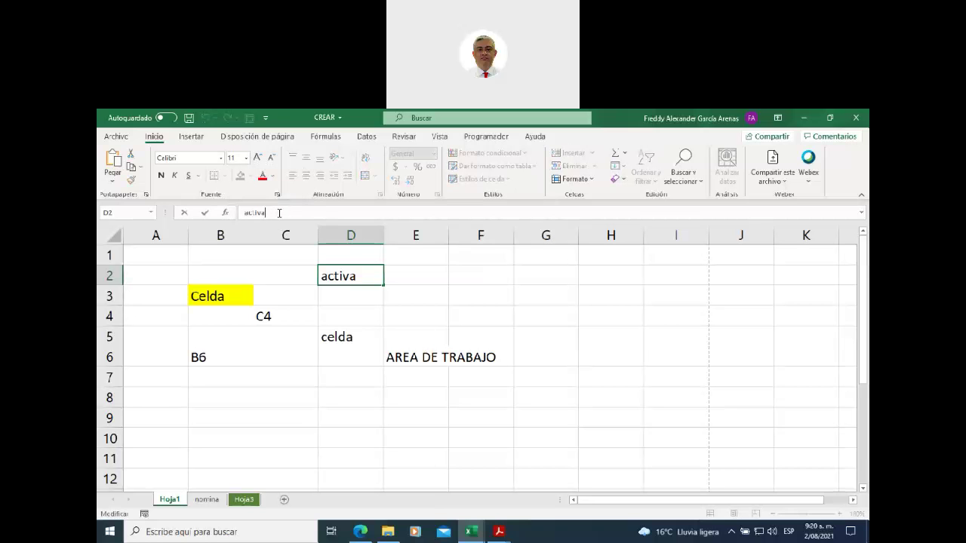
{"action": "type", "text": " xxxxxxxxxxx"}
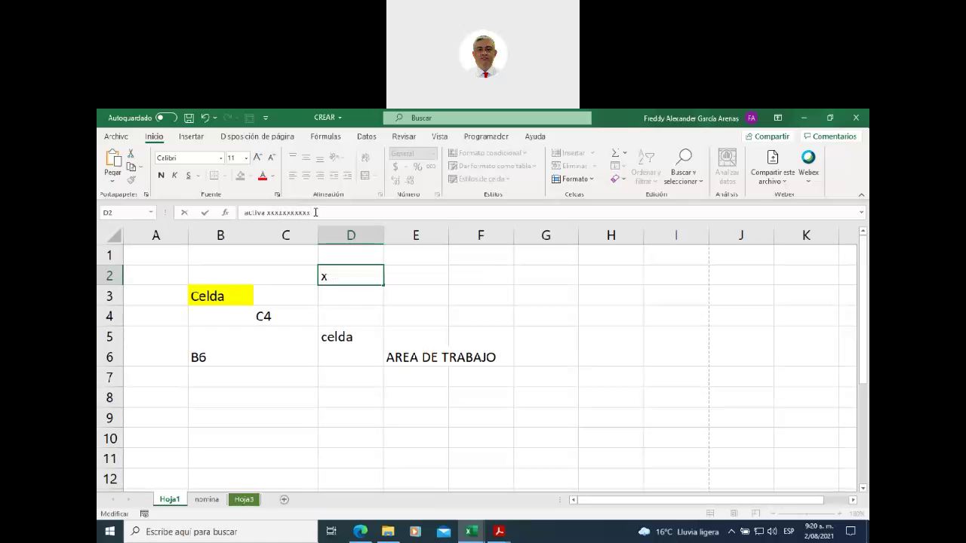
{"action": "left_click", "coordinate": [419, 314]}
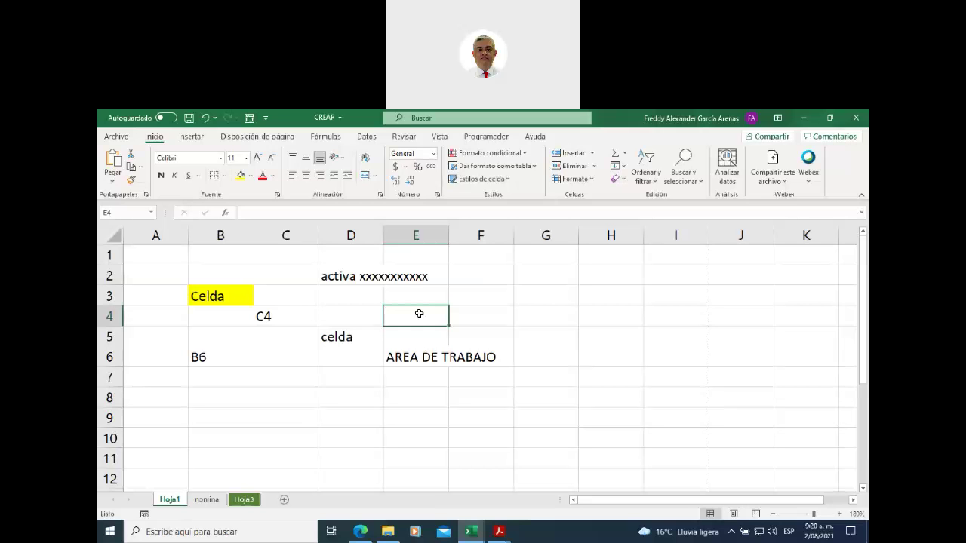
- Overwrite cell D2 with 'g' and confirm the entry
{"action": "left_click", "coordinate": [348, 275]}
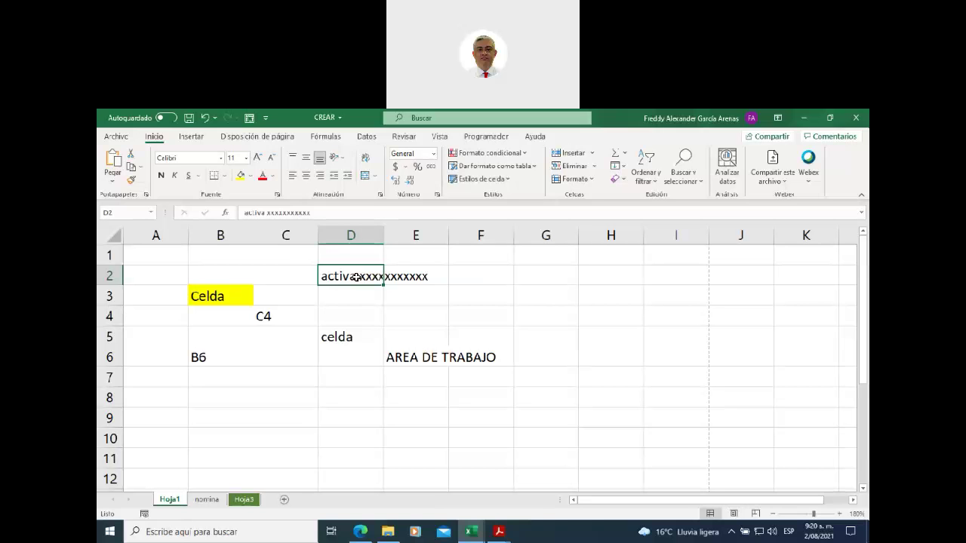
{"action": "type", "text": "g"}
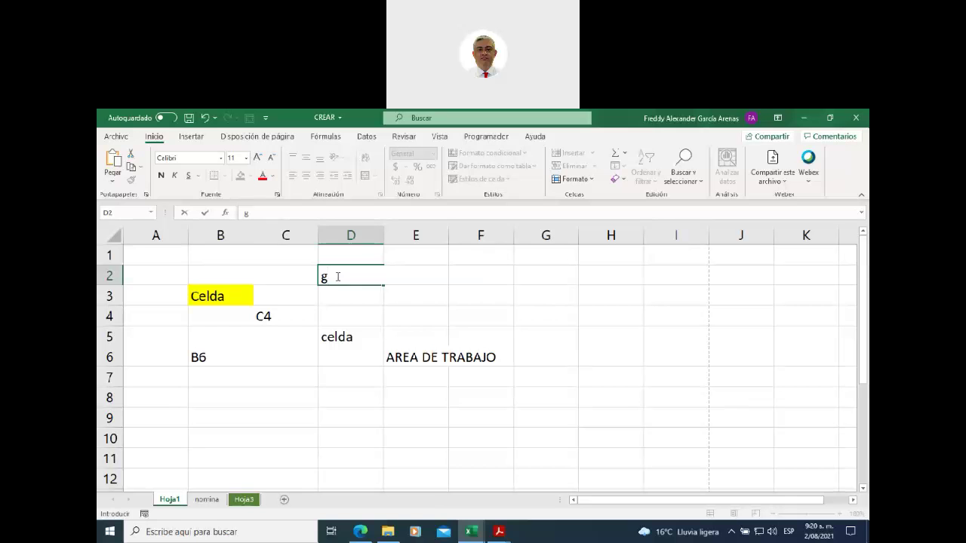
{"action": "left_click", "coordinate": [340, 297]}
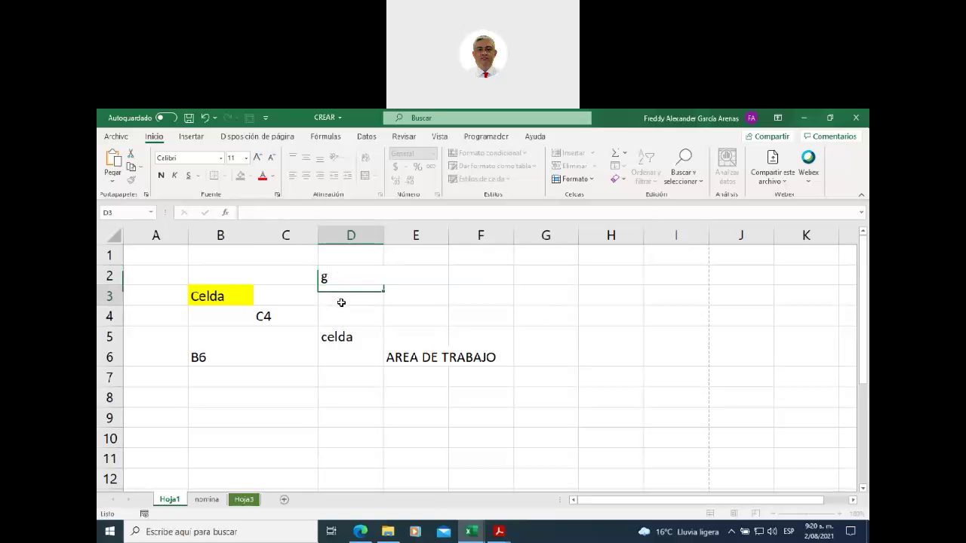
{"action": "left_click", "coordinate": [334, 275]}
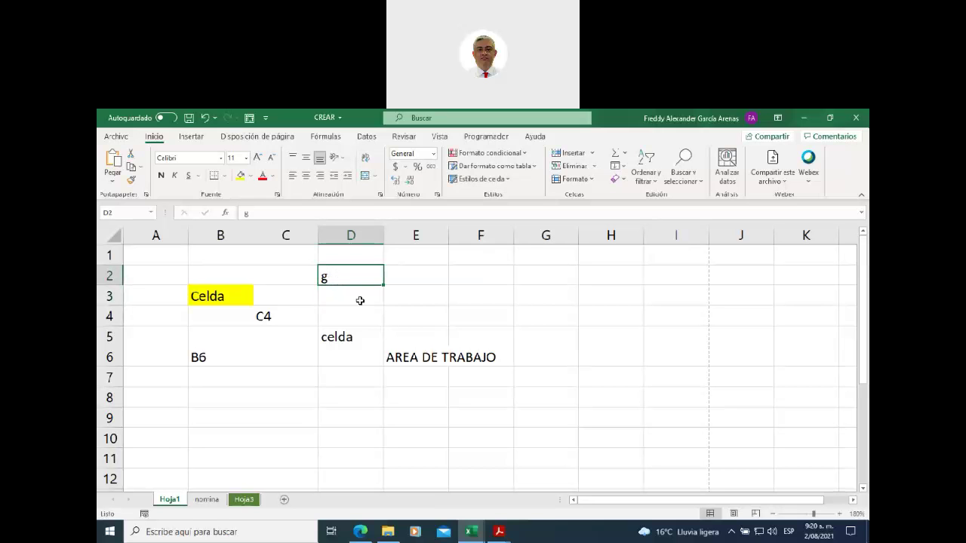
{"action": "left_click", "coordinate": [265, 212]}
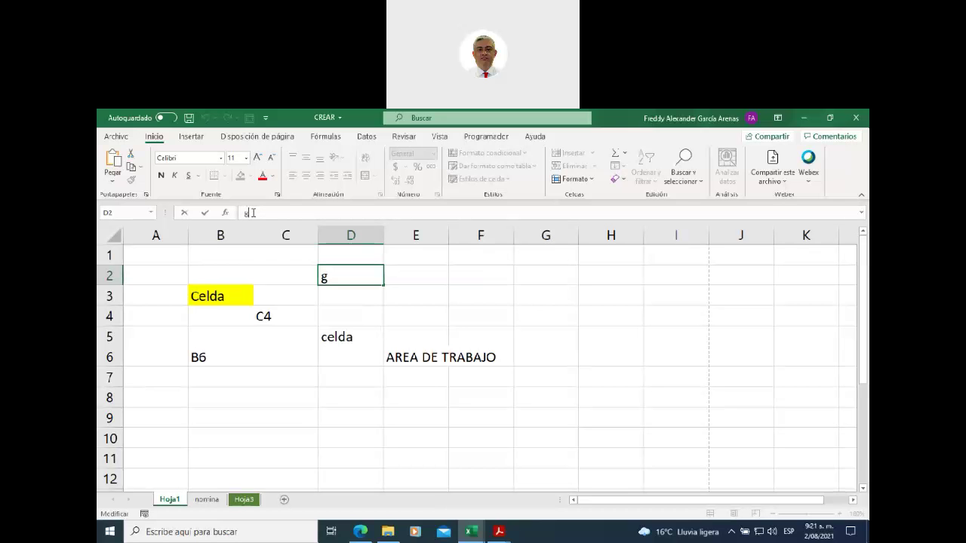
{"action": "left_click_drag", "start_coordinate": [243, 212], "coordinate": [277, 211]}
{"action": "left_click", "coordinate": [444, 280]}
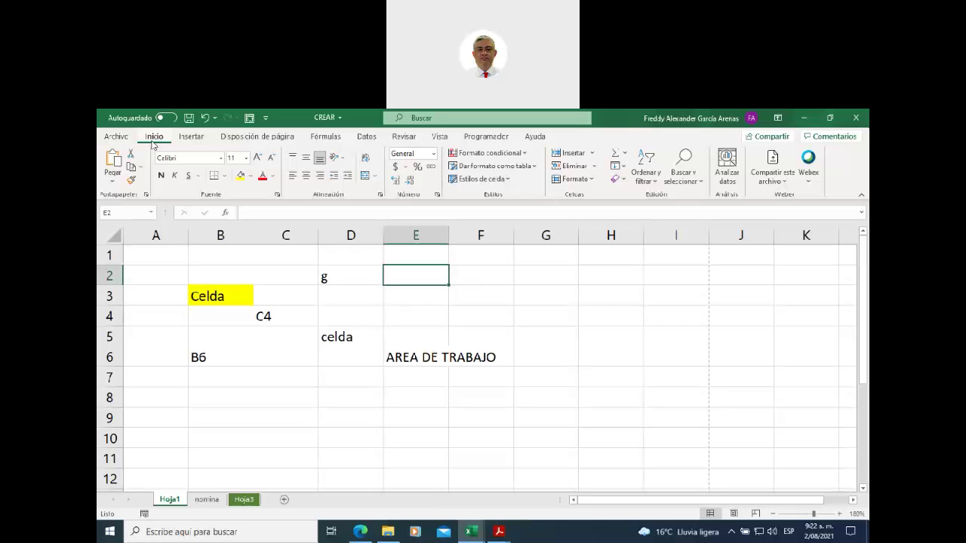
{"action": "left_click", "coordinate": [192, 136]}
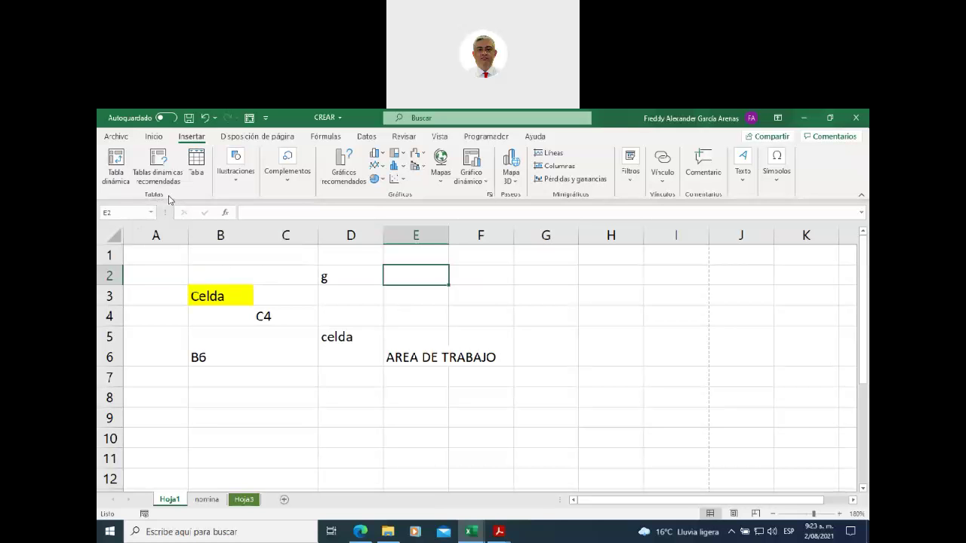
- Look over the Disposición de página and Fórmulas tabs, then switch to the course page in the browser
{"action": "left_click", "coordinate": [234, 138]}
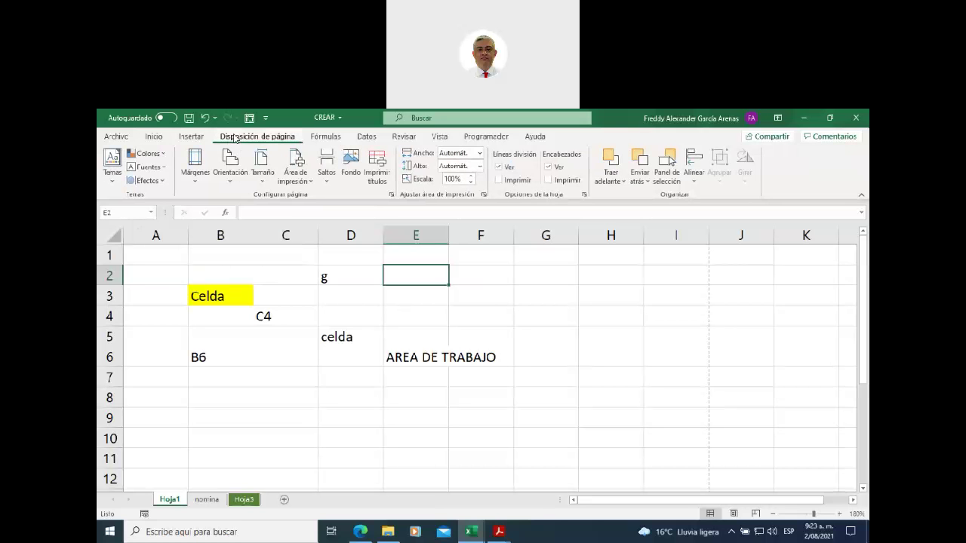
{"action": "left_click", "coordinate": [316, 139]}
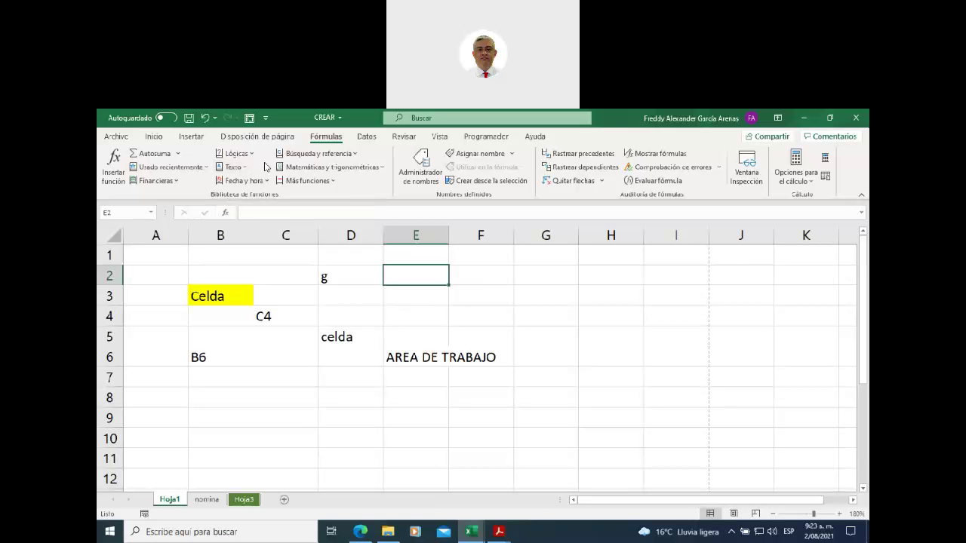
{"action": "left_click", "coordinate": [359, 534]}
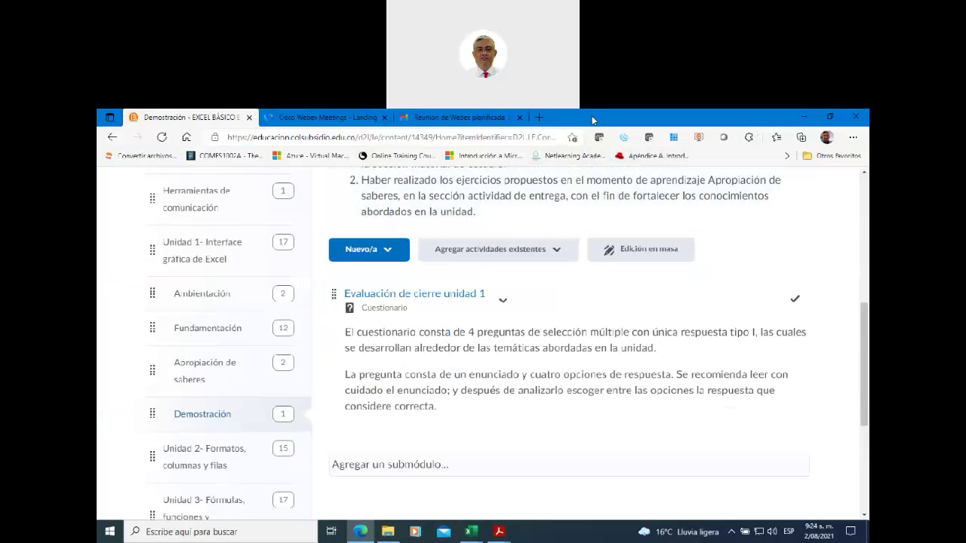
{"action": "double_click", "coordinate": [592, 120]}
{"action": "left_click", "coordinate": [671, 168]}
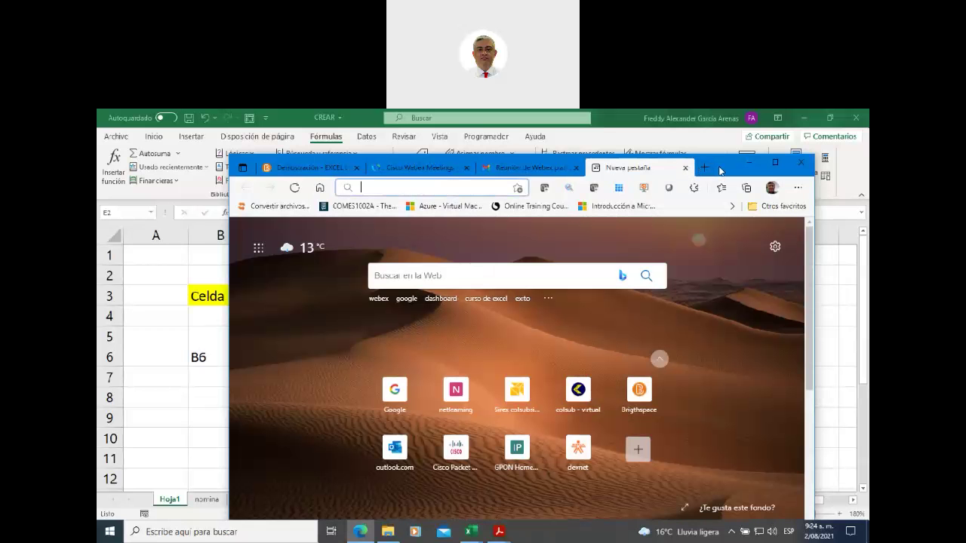
{"action": "type", "text": "www.google.com"}
{"action": "key", "text": "Return"}
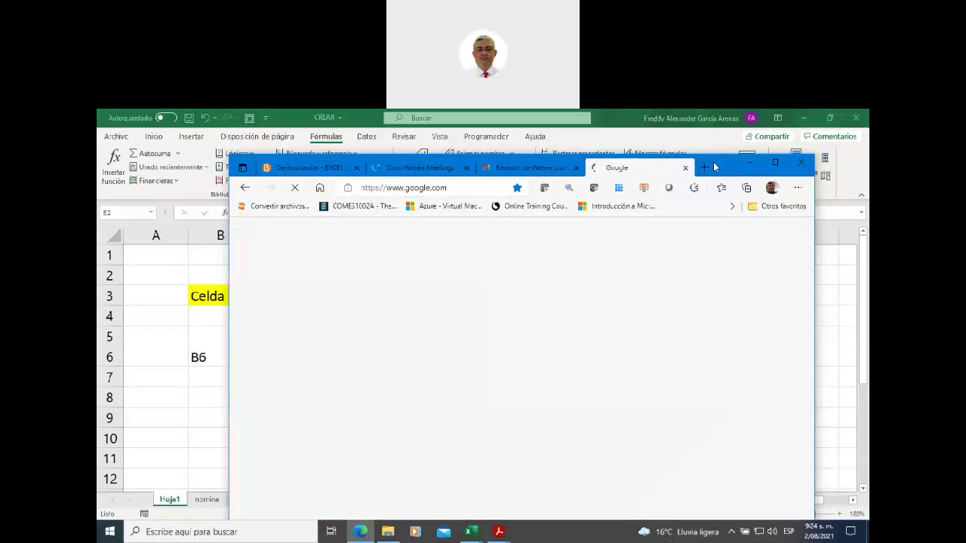
- Search Google for 'insertar grafico en excel' and open the Microsoft Support chart article
{"action": "double_click", "coordinate": [726, 166]}
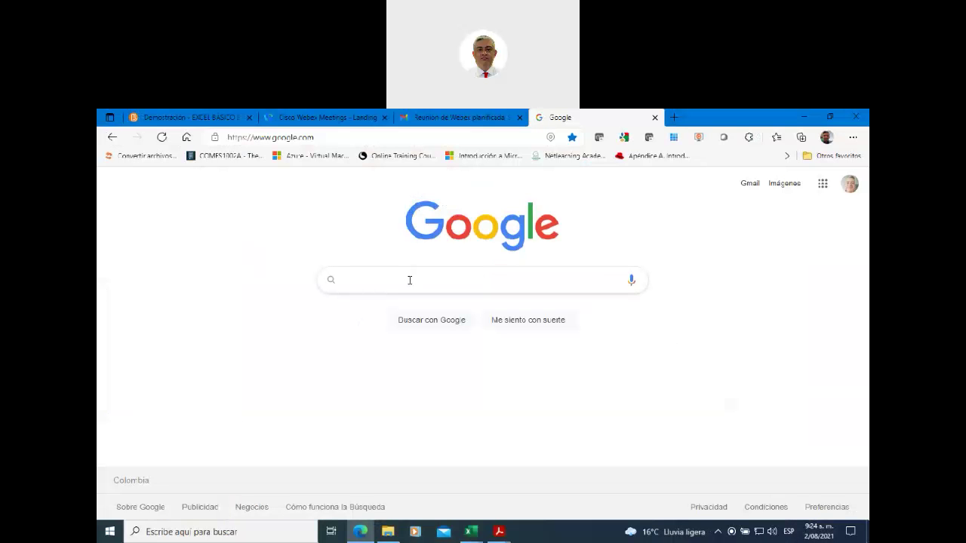
{"action": "type", "text": "insertar grafico en excel"}
{"action": "left_click", "coordinate": [412, 306]}
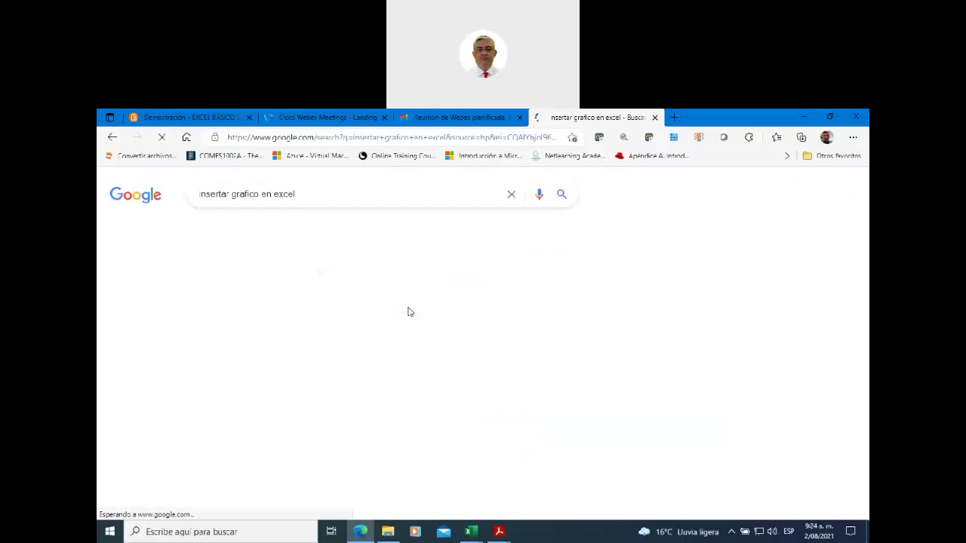
{"action": "scroll", "coordinate": [300, 325], "scroll_direction": "down", "scroll_amount": 2}
{"action": "scroll", "coordinate": [301, 325], "scroll_direction": "down", "scroll_amount": 1}
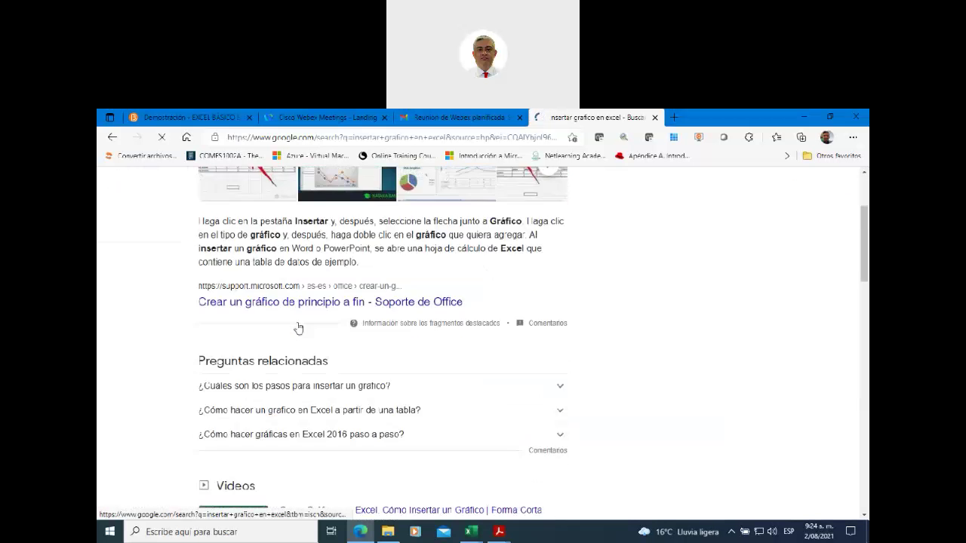
{"action": "scroll", "coordinate": [298, 326], "scroll_direction": "down", "scroll_amount": 1}
{"action": "scroll", "coordinate": [260, 253], "scroll_direction": "up", "scroll_amount": 2}
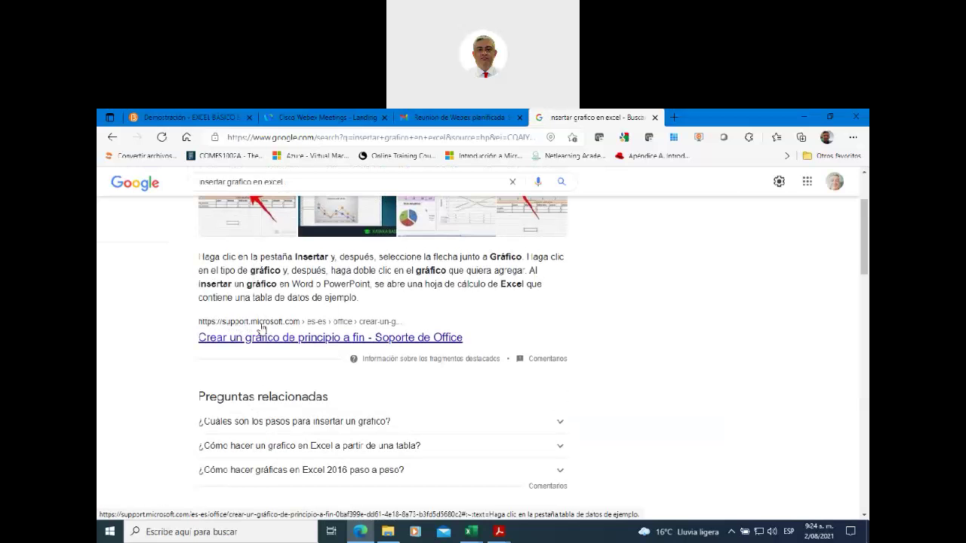
{"action": "left_click", "coordinate": [264, 341]}
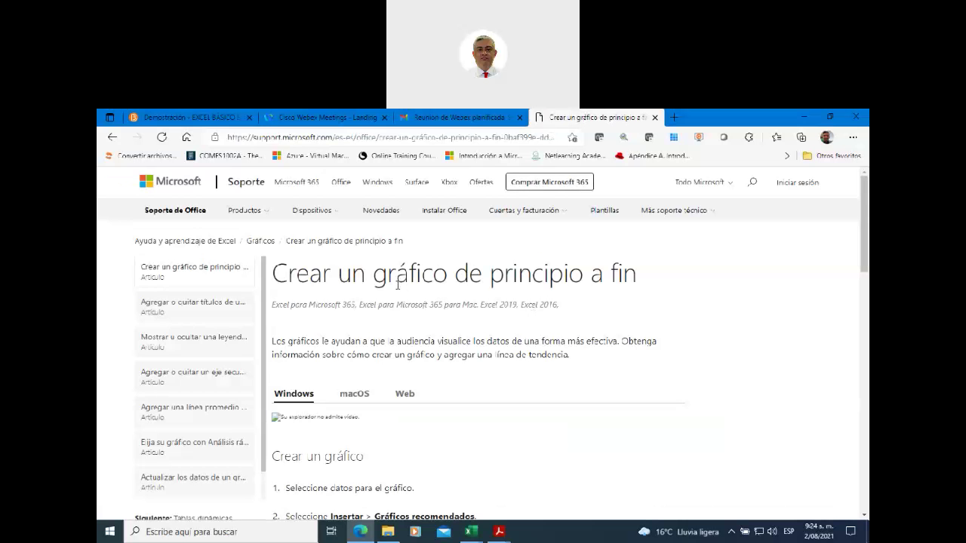
- Scroll the article down to the chart steps and highlight 'Insertar' in step 2
{"action": "scroll", "coordinate": [397, 286], "scroll_direction": "down", "scroll_amount": 2}
{"action": "scroll", "coordinate": [397, 286], "scroll_direction": "down", "scroll_amount": 2}
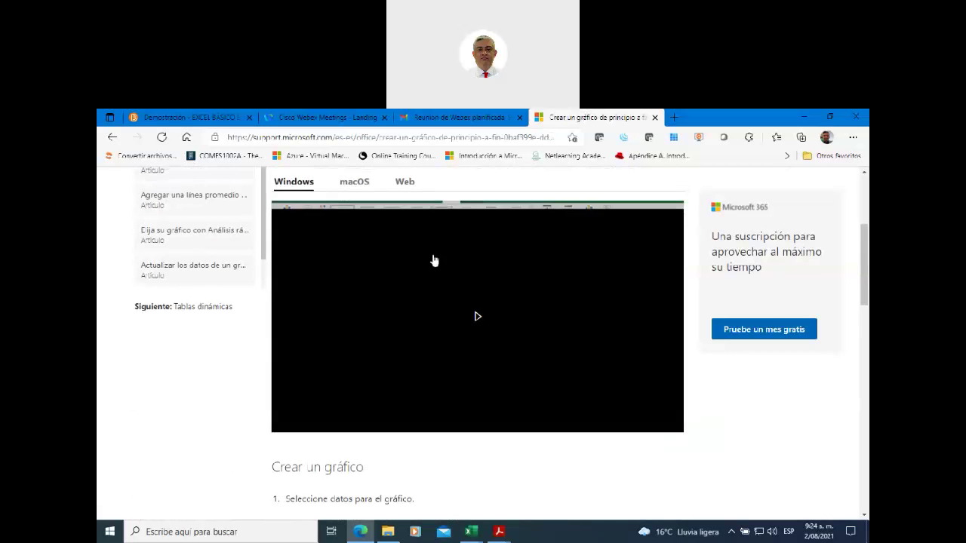
{"action": "scroll", "coordinate": [434, 260], "scroll_direction": "down", "scroll_amount": 2}
{"action": "scroll", "coordinate": [336, 266], "scroll_direction": "down", "scroll_amount": 2}
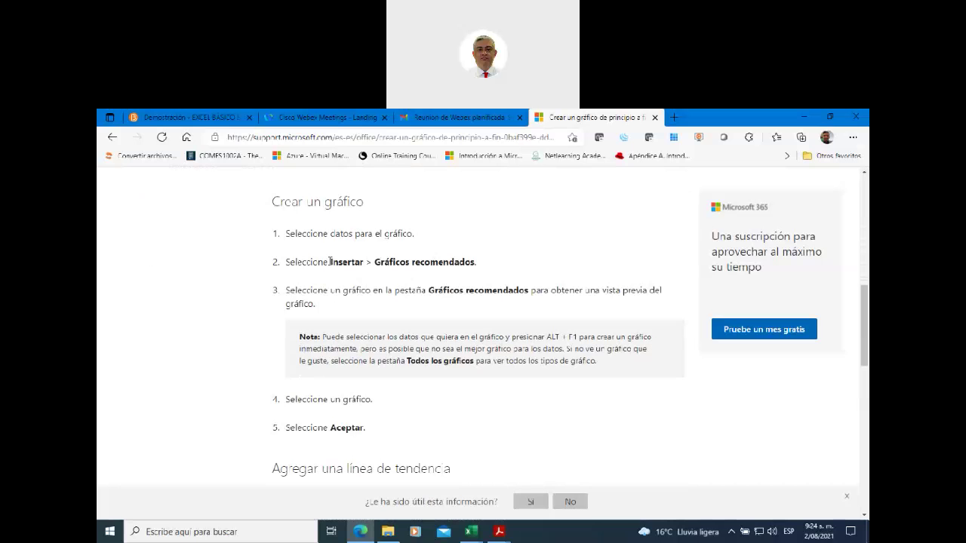
{"action": "left_click_drag", "start_coordinate": [329, 262], "coordinate": [368, 262]}
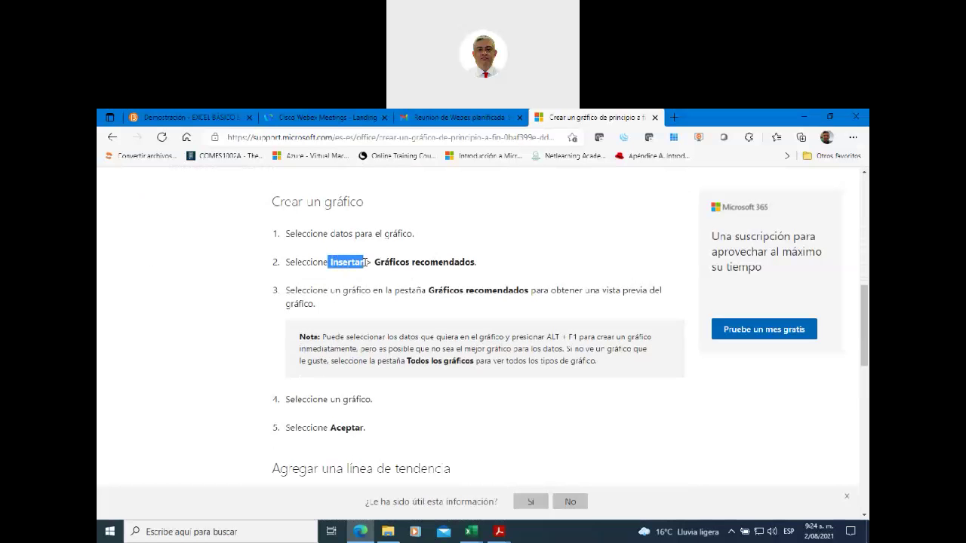
{"action": "left_click", "coordinate": [471, 531]}
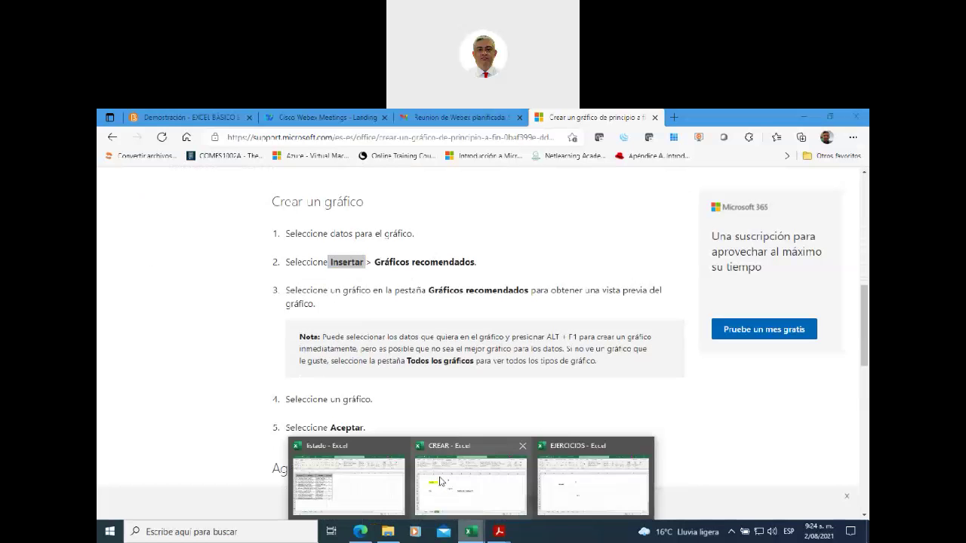
- Switch to the CREAR workbook and show its Insertar ribbon commands
{"action": "left_click", "coordinate": [511, 492]}
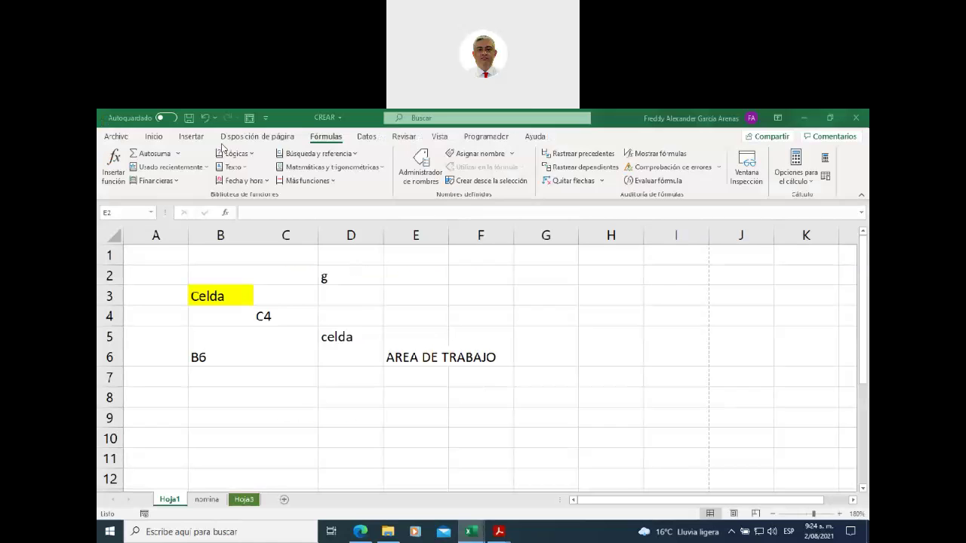
{"action": "left_click", "coordinate": [192, 141]}
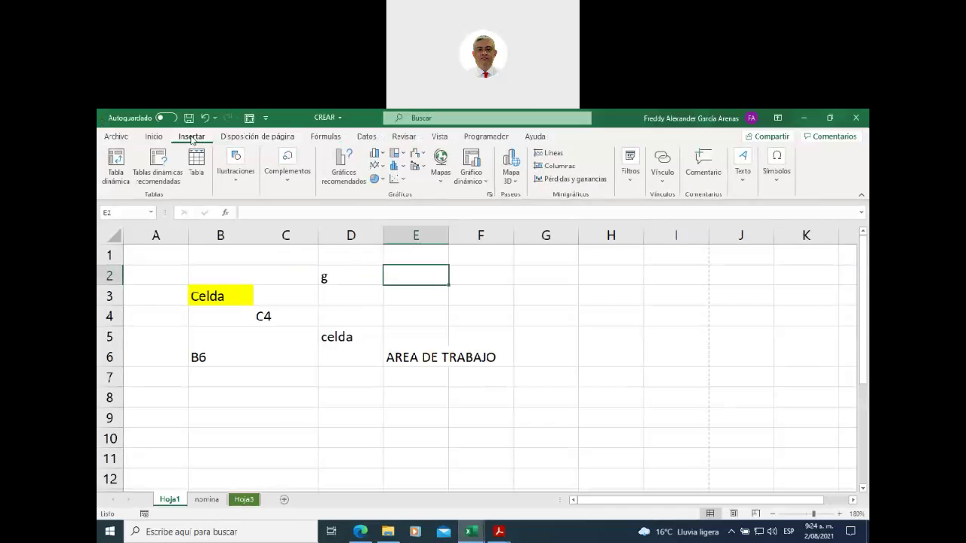
{"action": "left_click", "coordinate": [361, 531]}
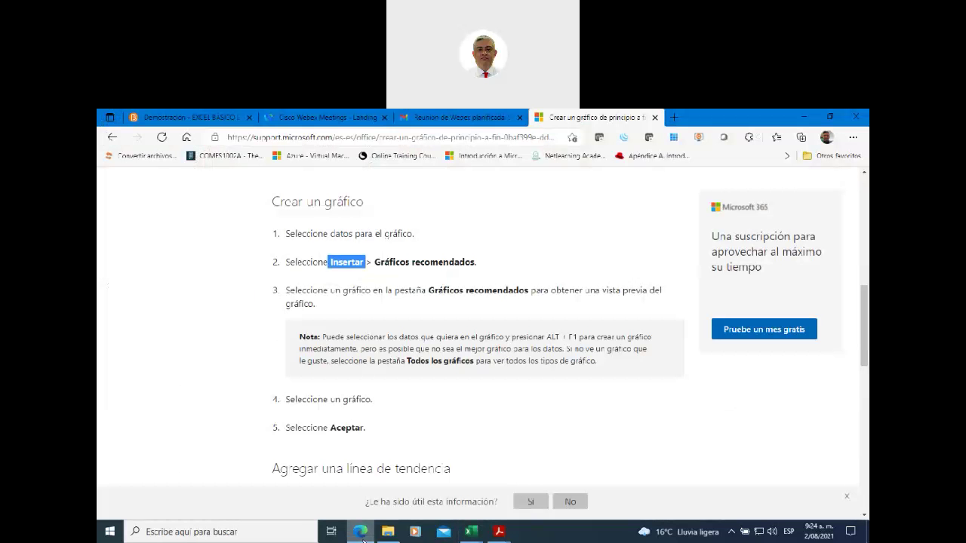
{"action": "left_click", "coordinate": [362, 533]}
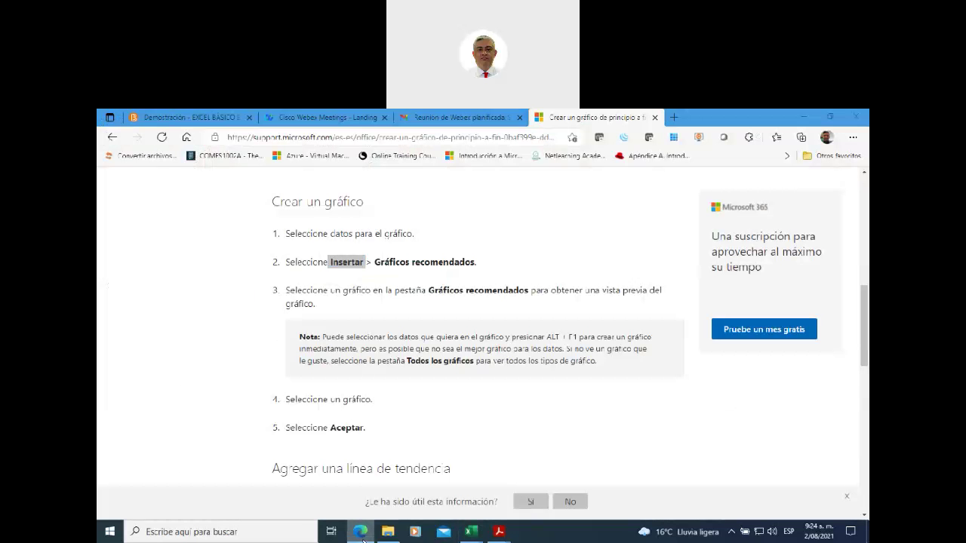
{"action": "left_click", "coordinate": [362, 536]}
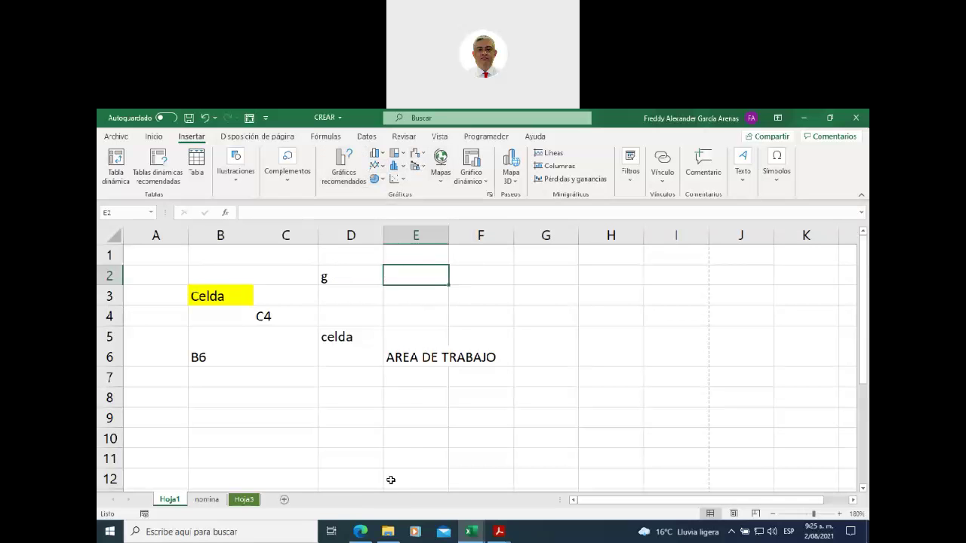
- Return to the chart article, scroll to its top, and open the Excel help home page
{"action": "left_click", "coordinate": [361, 532]}
{"action": "scroll", "coordinate": [425, 404], "scroll_direction": "up", "scroll_amount": 3}
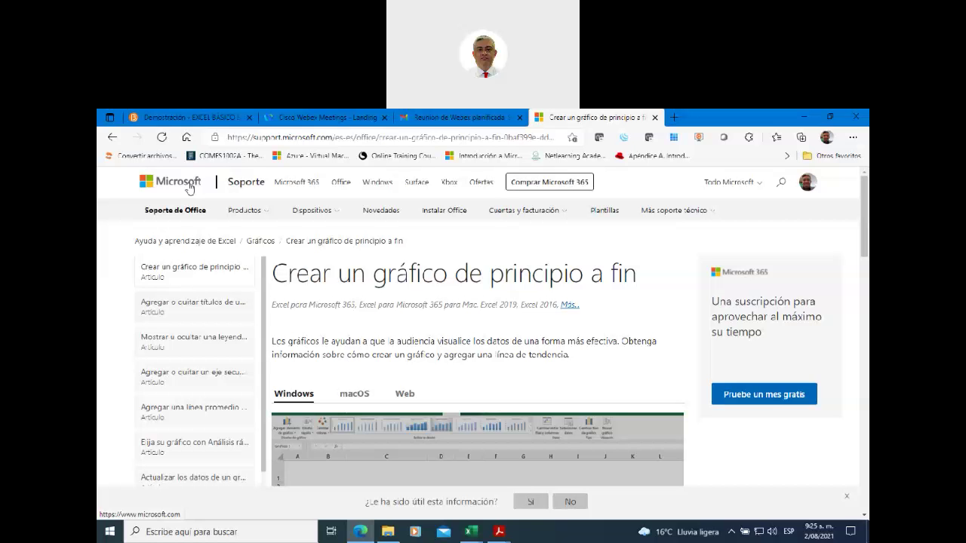
{"action": "left_click", "coordinate": [196, 245]}
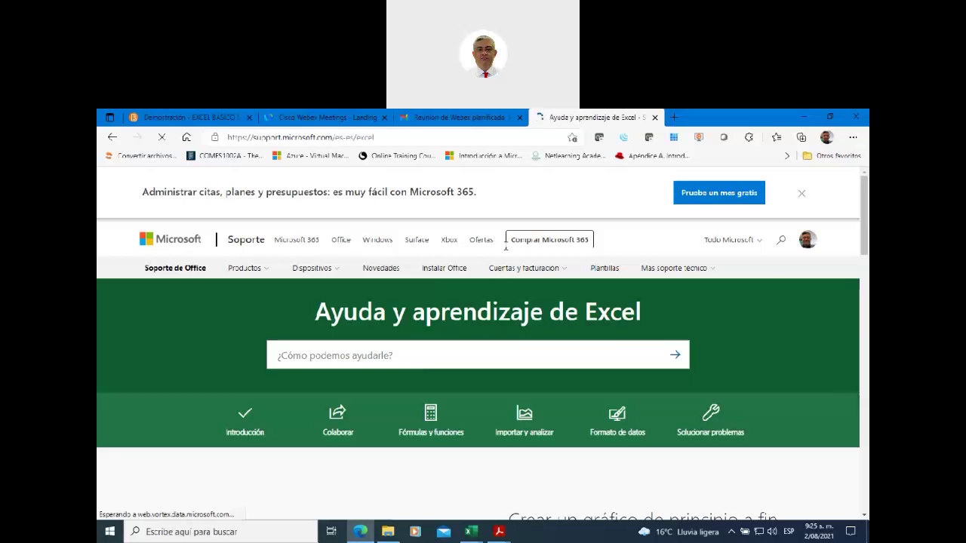
- Browse the sections of the Ayuda y aprendizaje de Excel page
{"action": "left_click", "coordinate": [413, 136]}
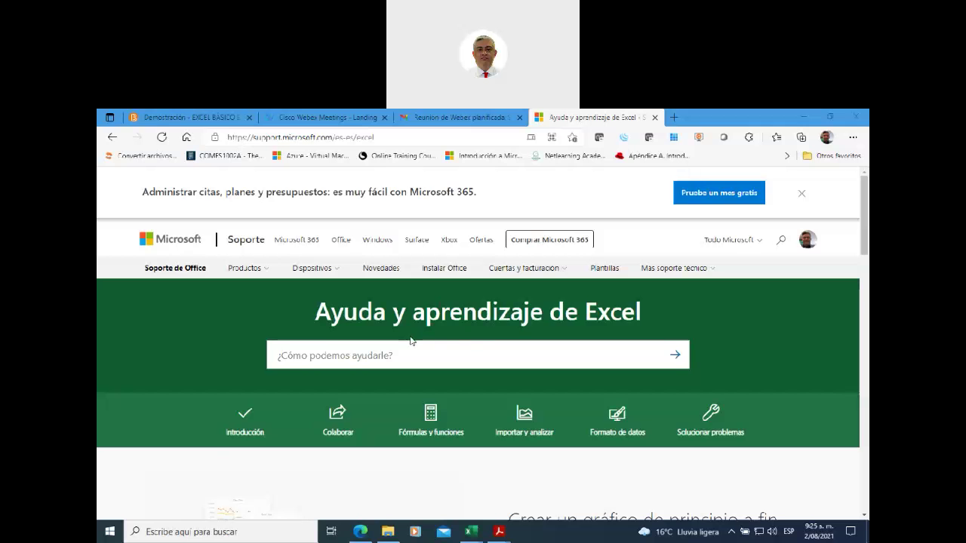
{"action": "scroll", "coordinate": [411, 341], "scroll_direction": "down", "scroll_amount": 2}
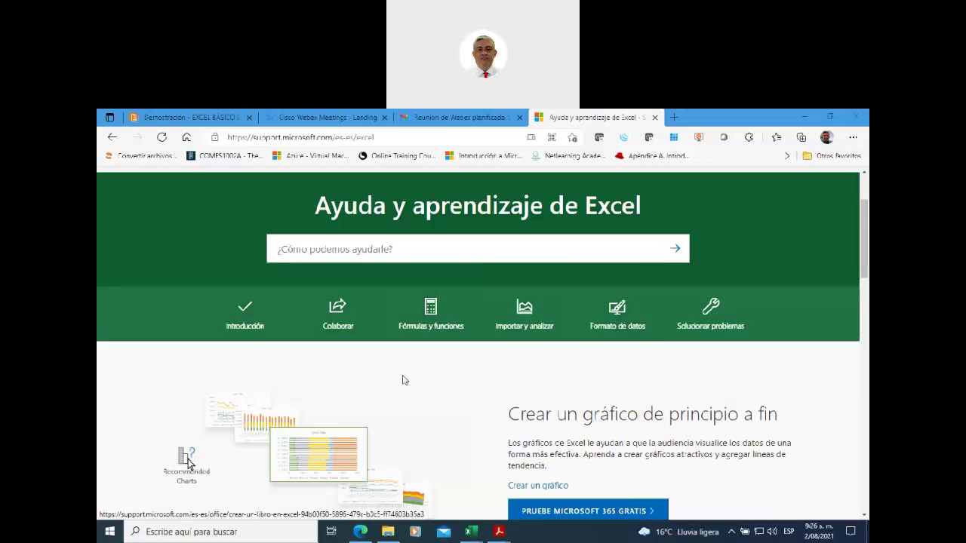
{"action": "scroll", "coordinate": [416, 386], "scroll_direction": "down", "scroll_amount": 2}
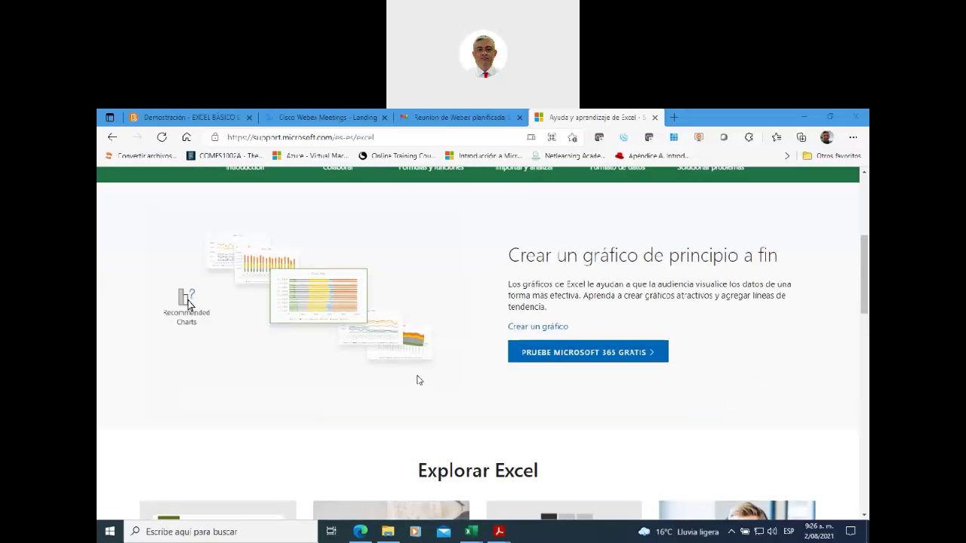
{"action": "scroll", "coordinate": [417, 377], "scroll_direction": "up", "scroll_amount": 1}
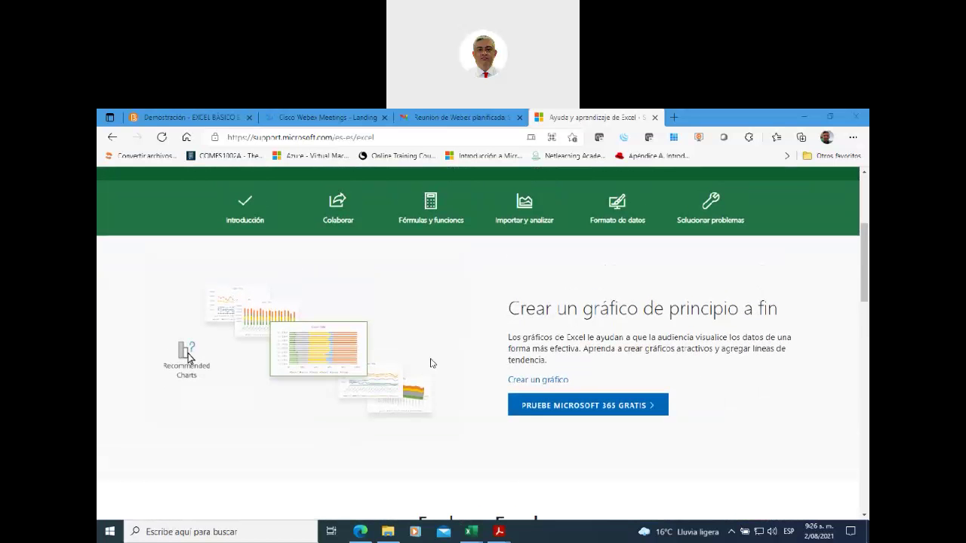
{"action": "scroll", "coordinate": [431, 362], "scroll_direction": "down", "scroll_amount": 2}
{"action": "scroll", "coordinate": [418, 360], "scroll_direction": "up", "scroll_amount": 1}
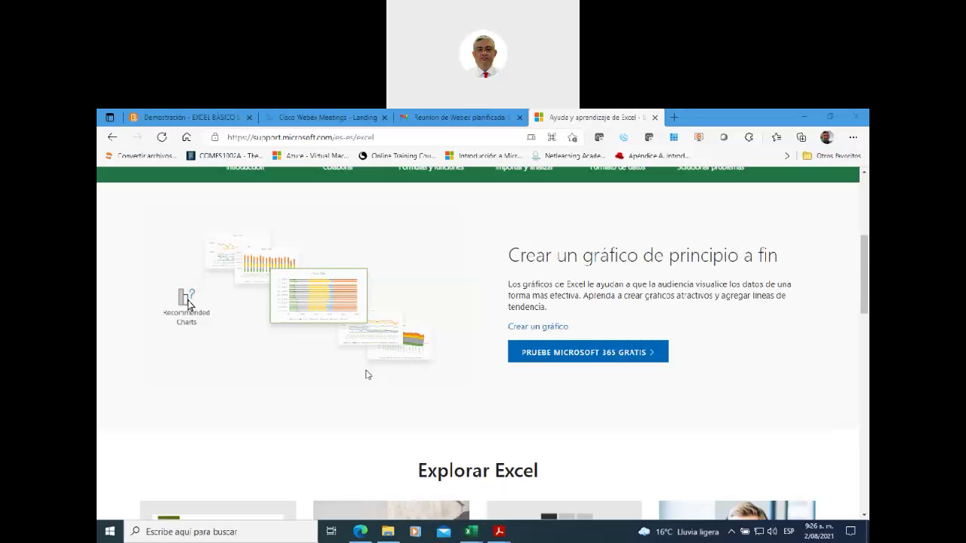
{"action": "scroll", "coordinate": [367, 375], "scroll_direction": "up", "scroll_amount": 5}
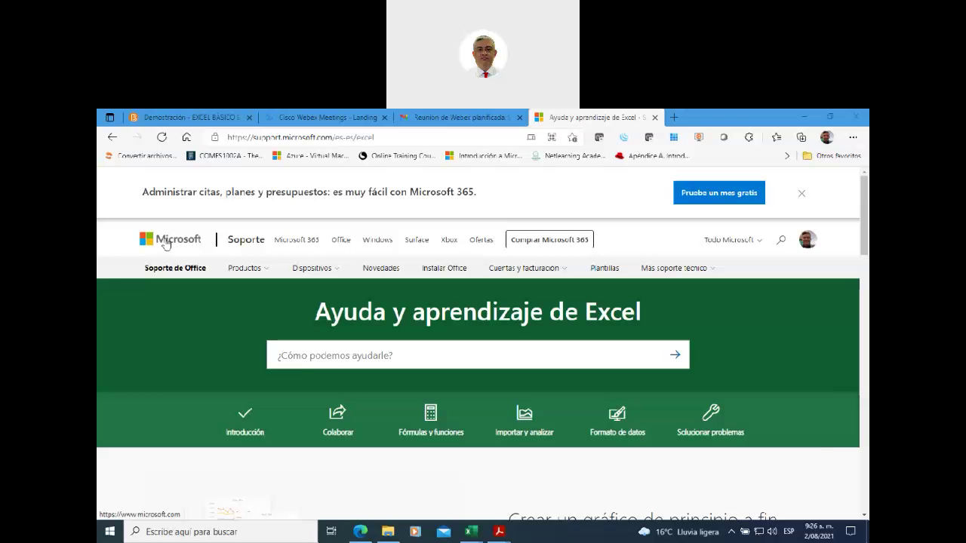
{"action": "scroll", "coordinate": [181, 377], "scroll_direction": "down", "scroll_amount": 2}
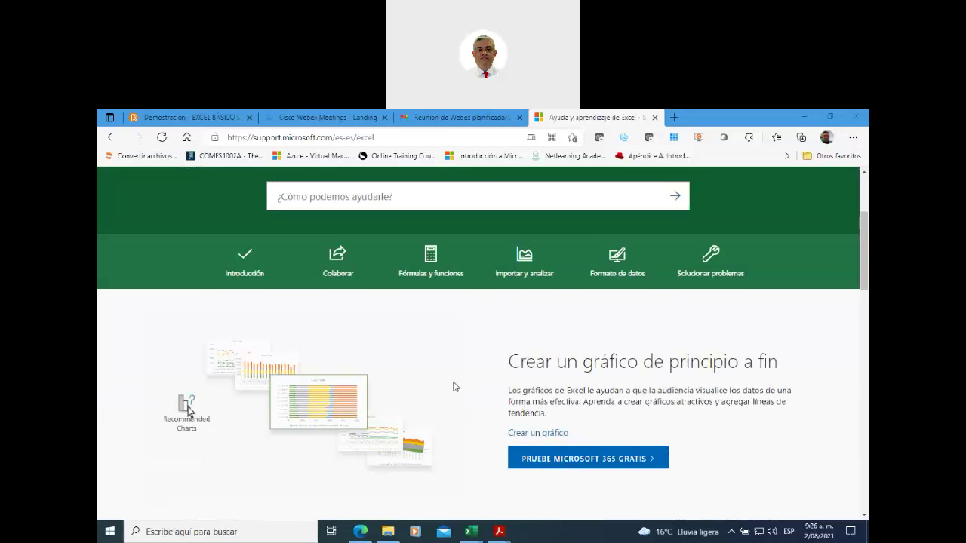
{"action": "scroll", "coordinate": [455, 387], "scroll_direction": "down", "scroll_amount": 1}
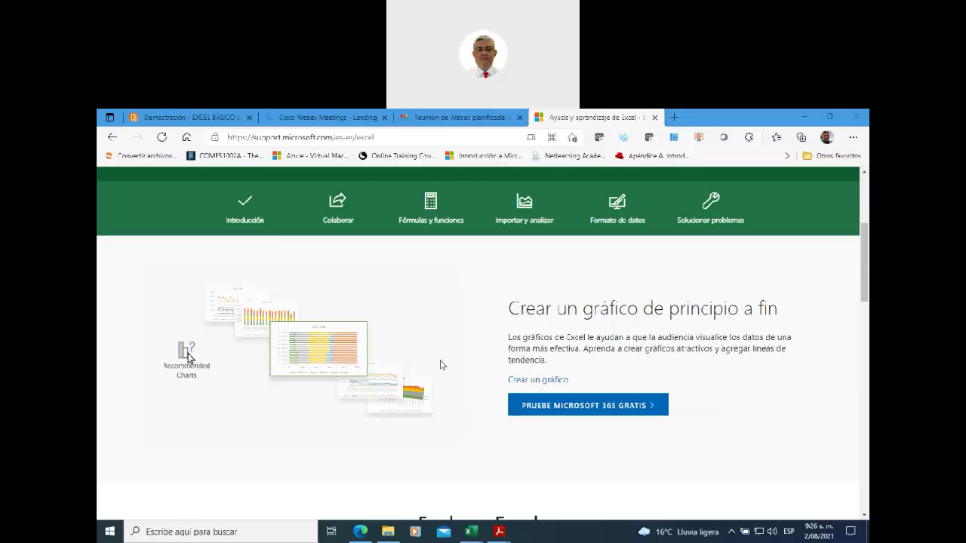
{"action": "scroll", "coordinate": [442, 365], "scroll_direction": "down", "scroll_amount": 5}
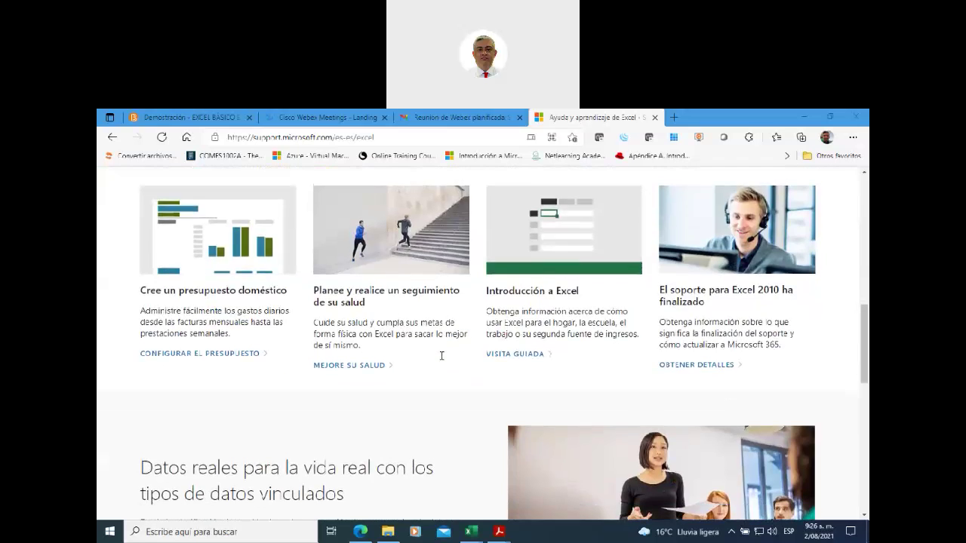
{"action": "scroll", "coordinate": [441, 358], "scroll_direction": "up", "scroll_amount": 1}
{"action": "scroll", "coordinate": [447, 366], "scroll_direction": "down", "scroll_amount": 1}
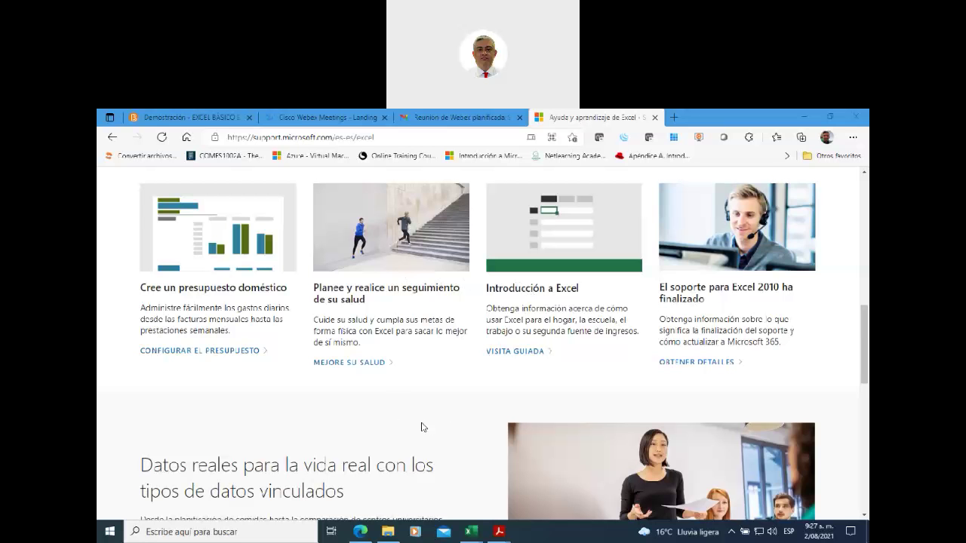
{"action": "scroll", "coordinate": [422, 427], "scroll_direction": "down", "scroll_amount": 2}
{"action": "scroll", "coordinate": [423, 427], "scroll_direction": "down", "scroll_amount": 3}
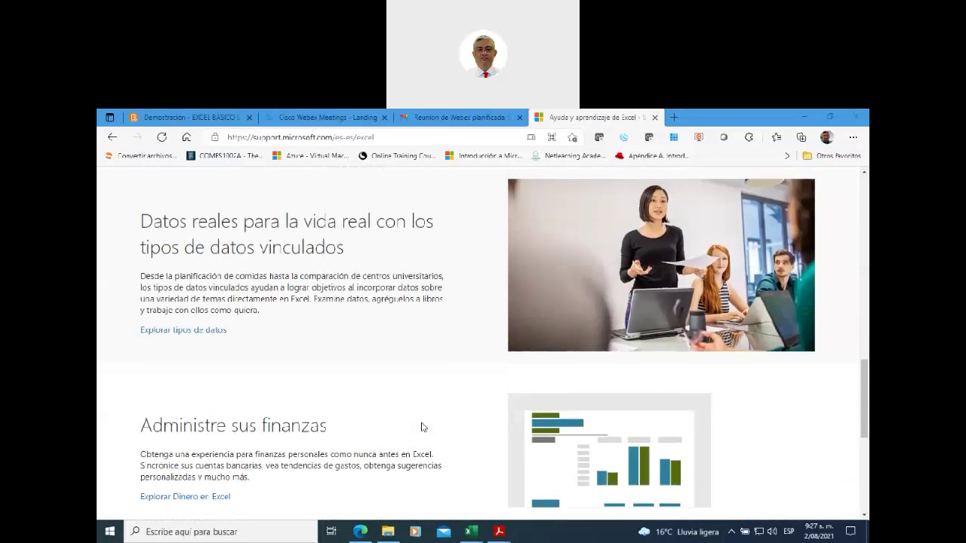
{"action": "scroll", "coordinate": [421, 427], "scroll_direction": "up", "scroll_amount": 5}
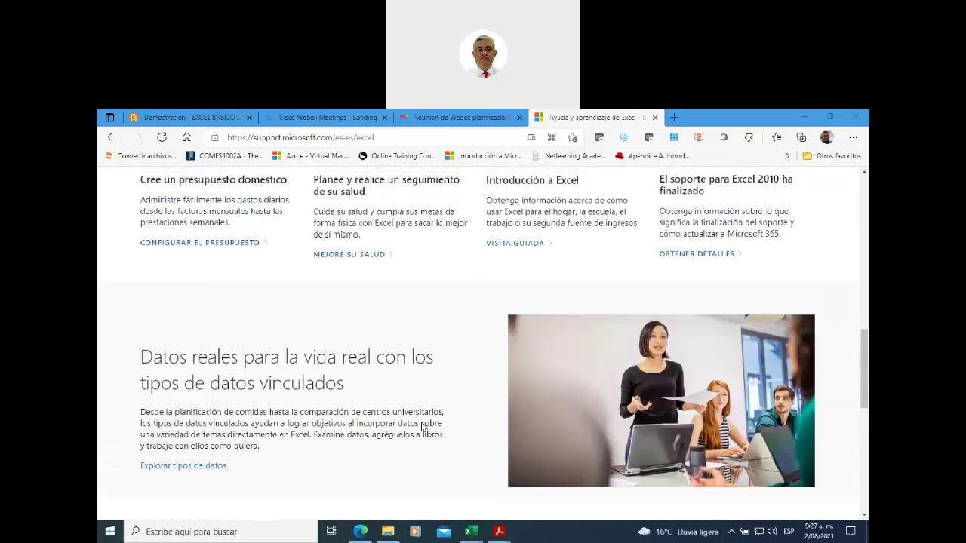
{"action": "scroll", "coordinate": [423, 407], "scroll_direction": "up", "scroll_amount": 5}
{"action": "scroll", "coordinate": [425, 385], "scroll_direction": "up", "scroll_amount": 5}
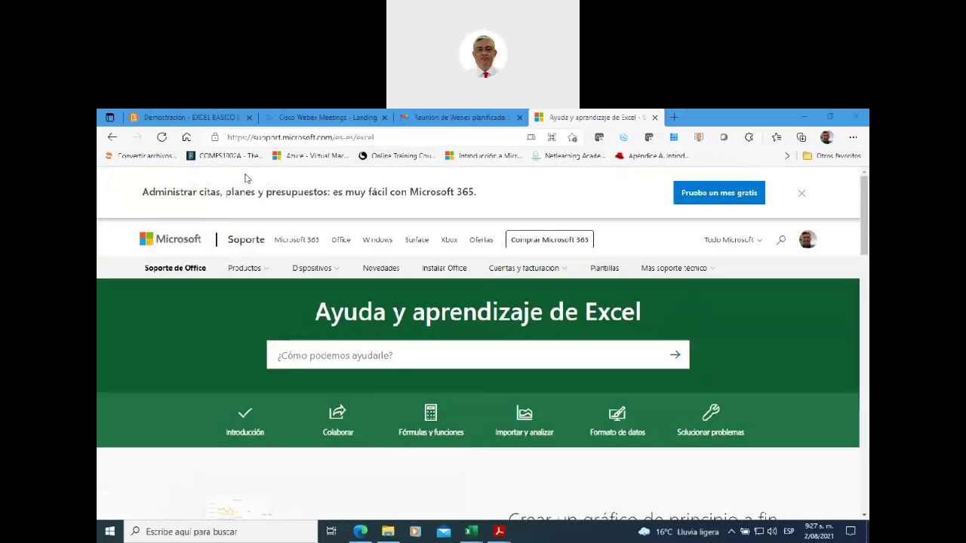
- Select the page's full web address, then go back to the previous page
{"action": "left_click", "coordinate": [384, 137]}
{"action": "left_click_drag", "start_coordinate": [384, 137], "coordinate": [225, 137]}
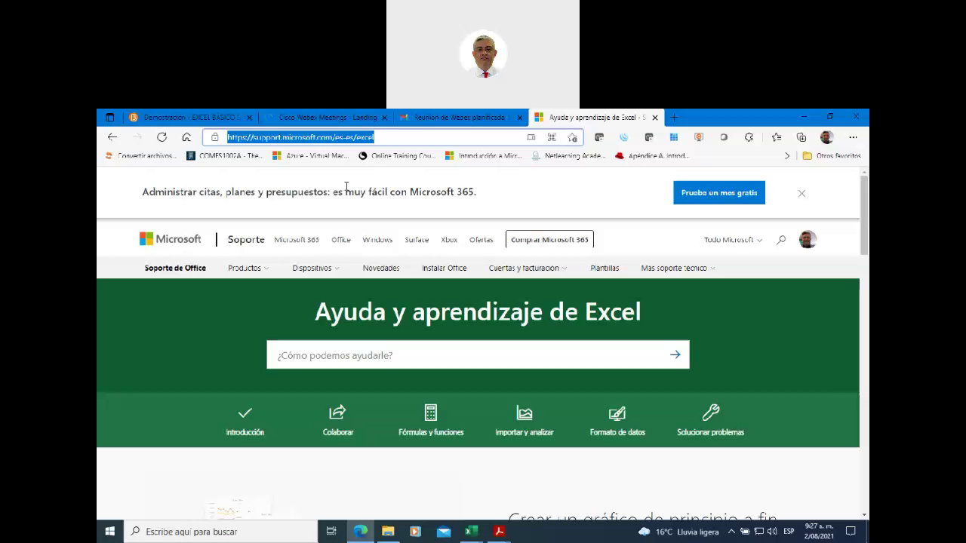
{"action": "left_click", "coordinate": [111, 138]}
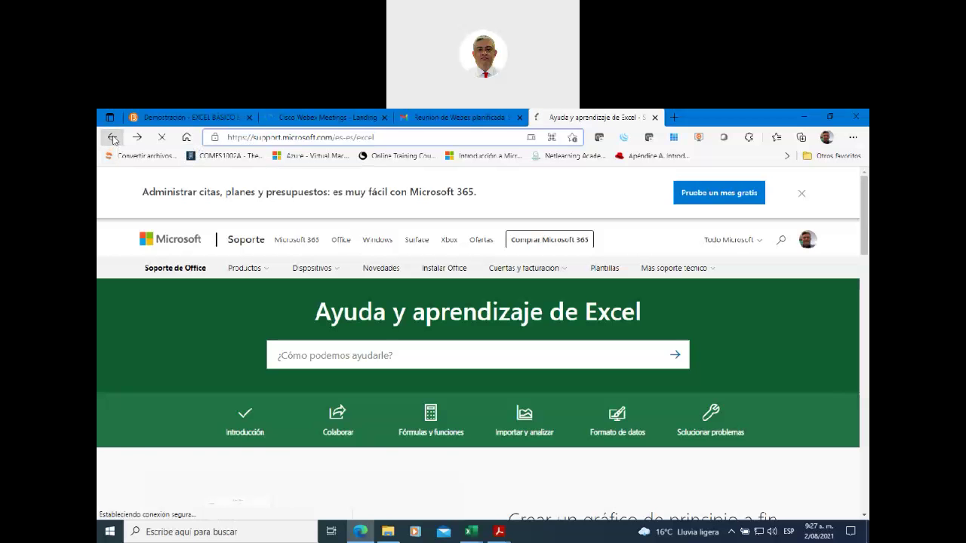
- Go back to the results and reopen the Crear un gráfico de principio a fin article
{"action": "left_click", "coordinate": [113, 139]}
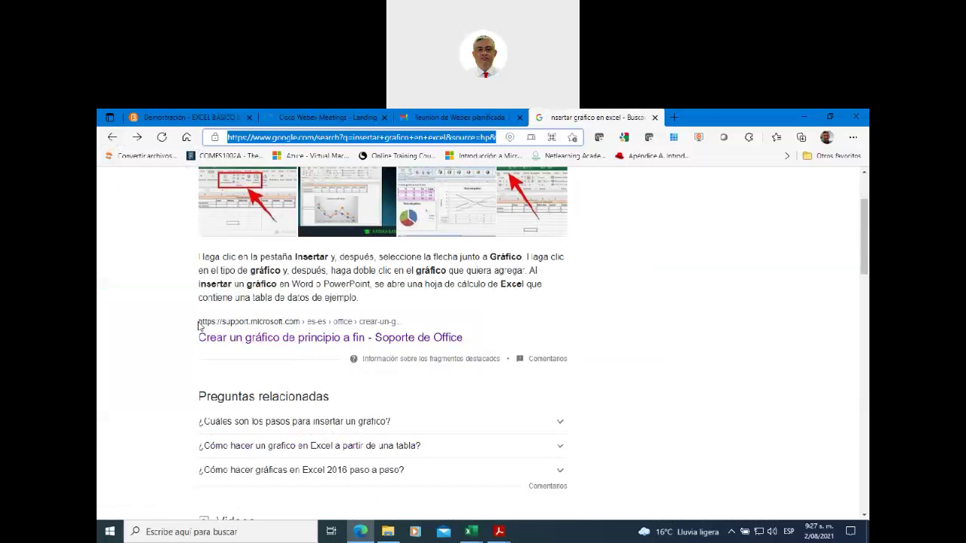
{"action": "left_click", "coordinate": [297, 326]}
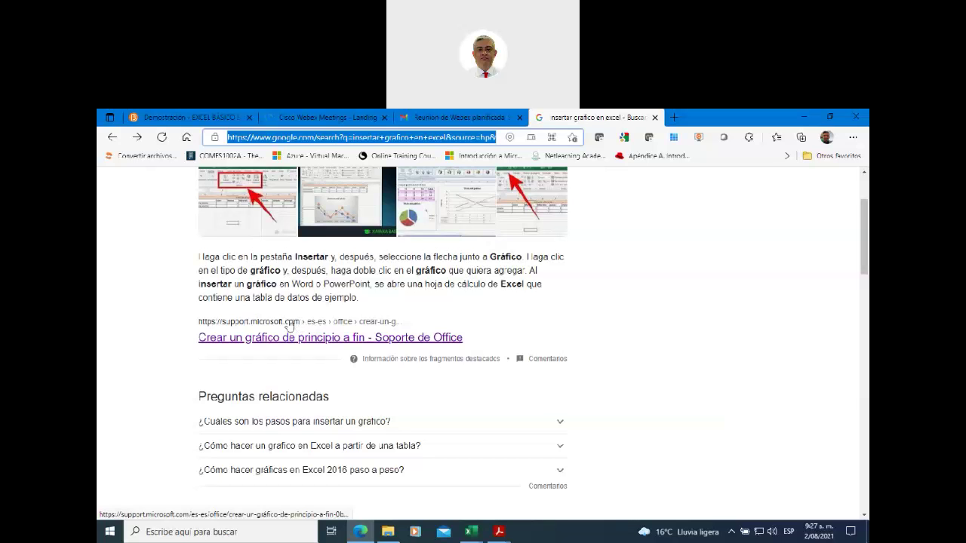
{"action": "scroll", "coordinate": [295, 330], "scroll_direction": "down", "scroll_amount": 2}
{"action": "scroll", "coordinate": [295, 329], "scroll_direction": "down", "scroll_amount": 1}
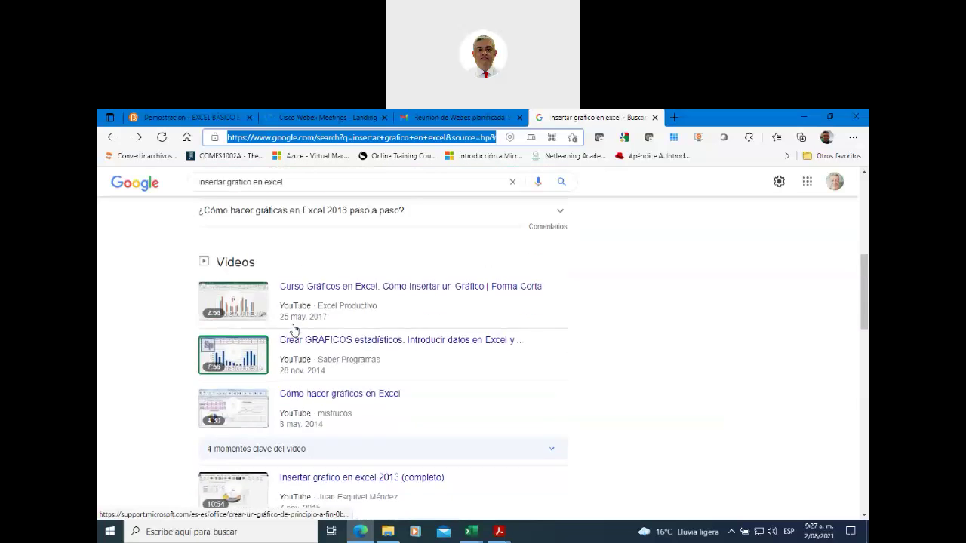
{"action": "scroll", "coordinate": [294, 330], "scroll_direction": "down", "scroll_amount": 2}
{"action": "scroll", "coordinate": [294, 330], "scroll_direction": "down", "scroll_amount": 1}
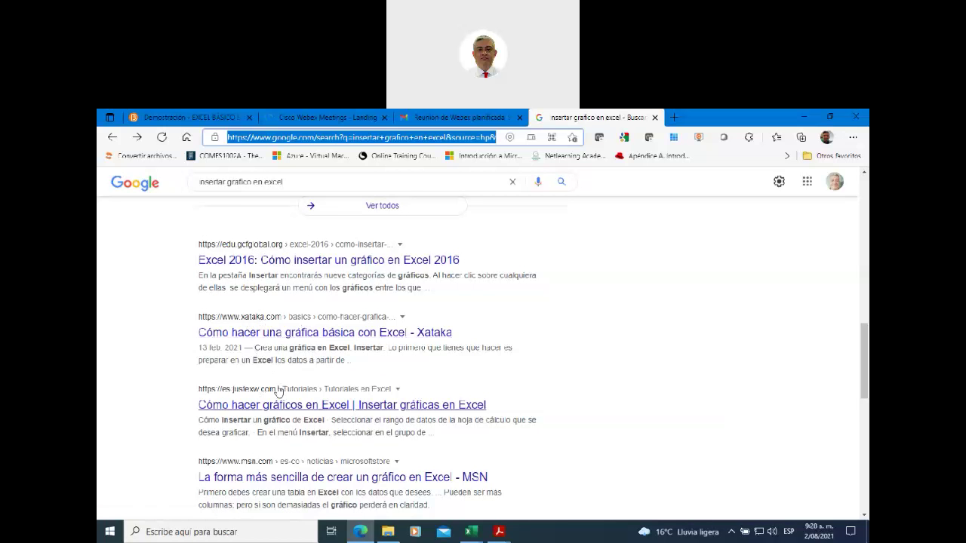
- Return to the top of the results and select the 'insertar grafico en excel' query
{"action": "scroll", "coordinate": [278, 391], "scroll_direction": "up", "scroll_amount": 3}
{"action": "scroll", "coordinate": [279, 392], "scroll_direction": "up", "scroll_amount": 5}
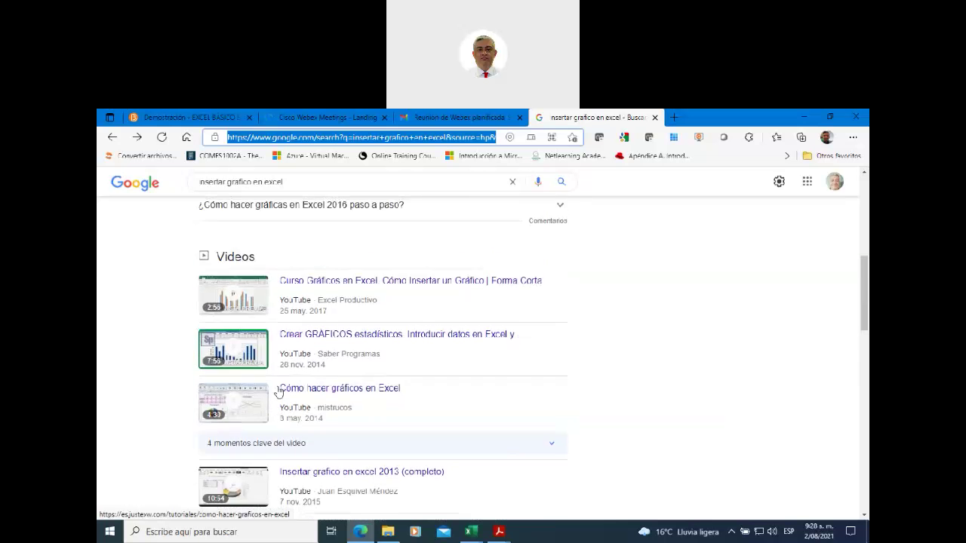
{"action": "scroll", "coordinate": [278, 392], "scroll_direction": "down", "scroll_amount": 1}
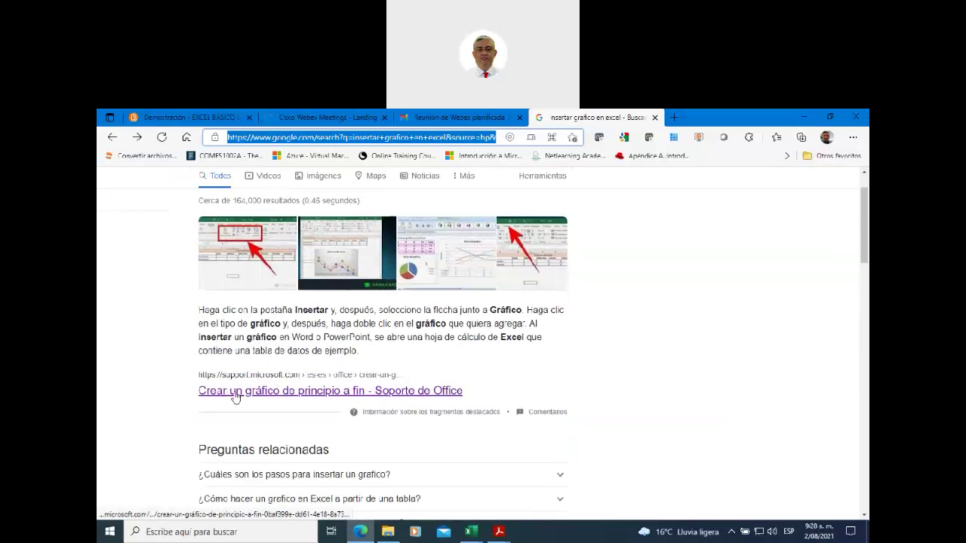
{"action": "scroll", "coordinate": [236, 398], "scroll_direction": "up", "scroll_amount": 1}
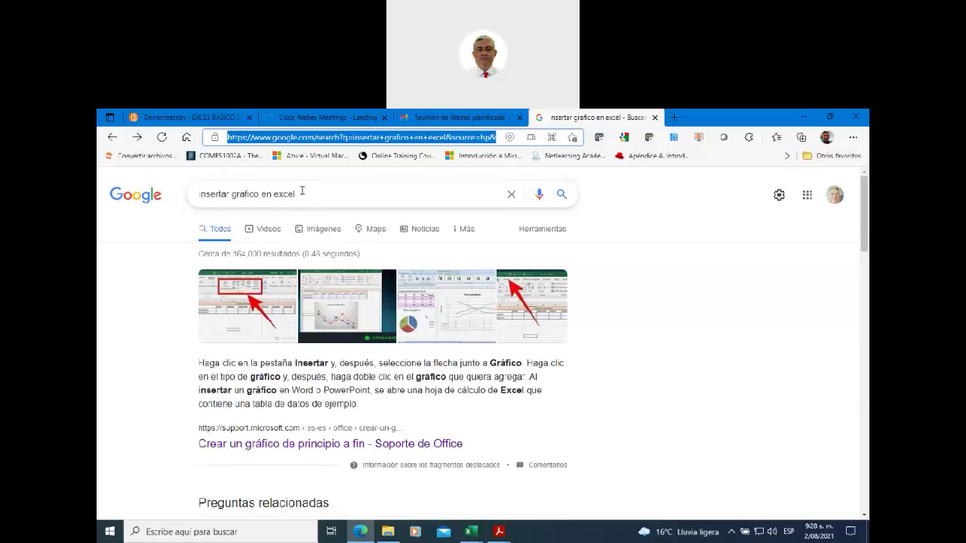
{"action": "left_click_drag", "start_coordinate": [302, 195], "coordinate": [166, 196]}
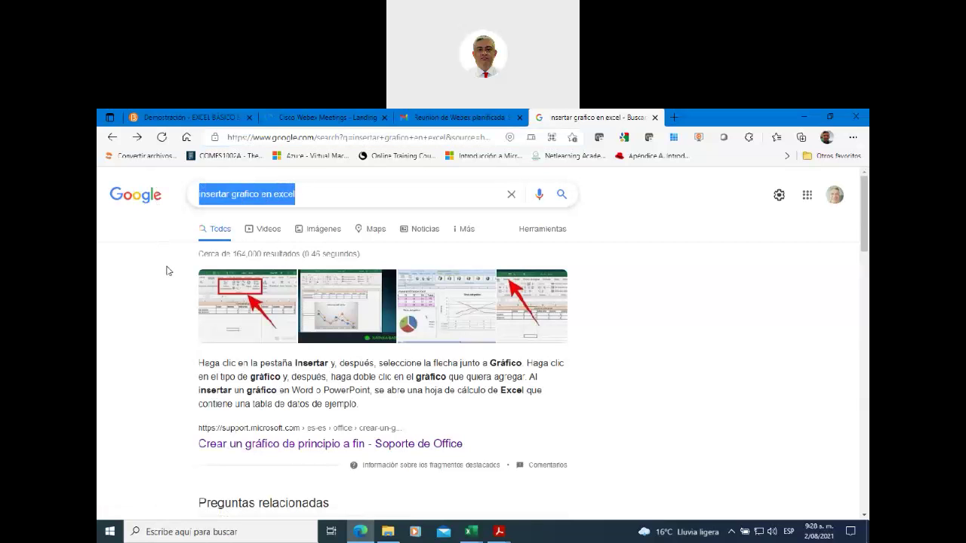
- Search for 'metodos abreviados en excel' using the suggestion, then select the query
{"action": "type", "text": "metodos abreviados"}
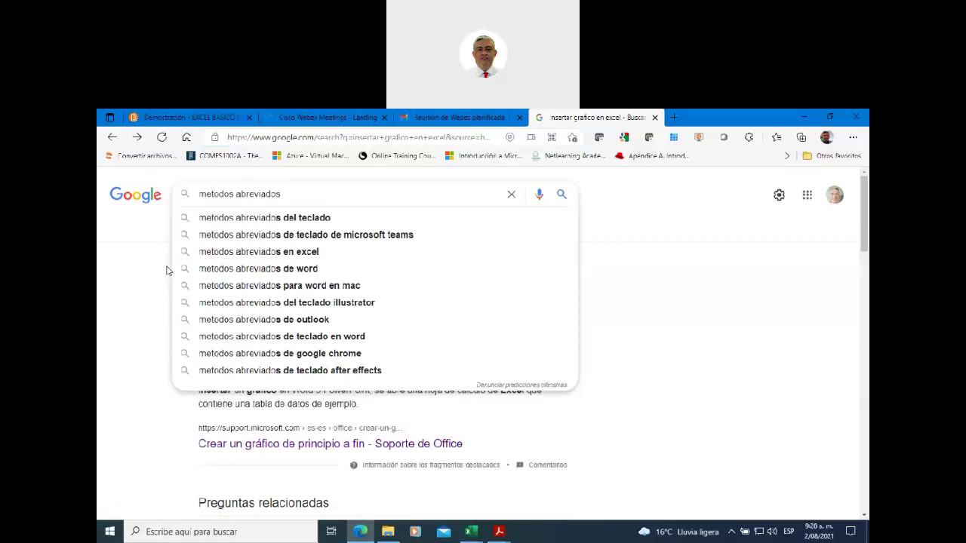
{"action": "left_click", "coordinate": [249, 252]}
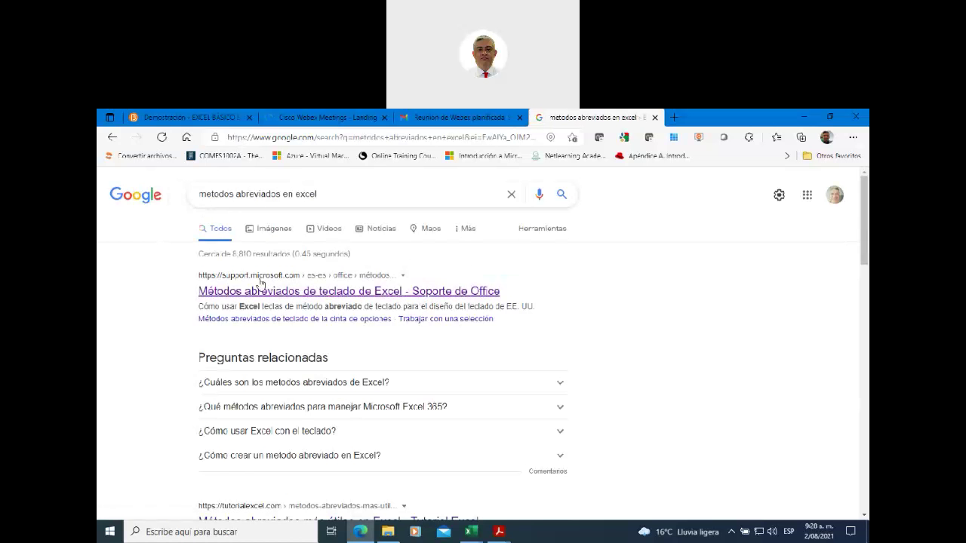
{"action": "triple_click", "coordinate": [326, 191]}
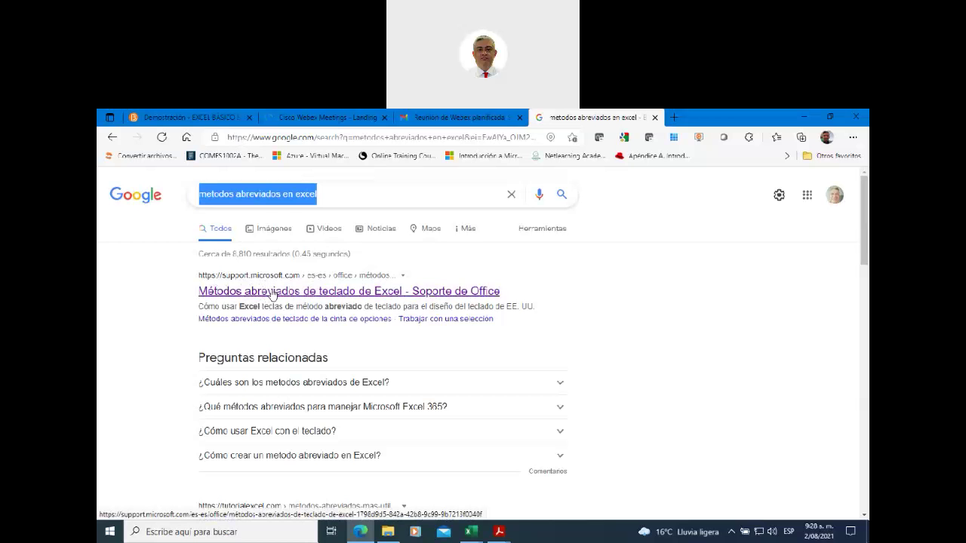
- Open the Métodos abreviados de teclado de Excel article and expand its versions list
{"action": "left_click", "coordinate": [271, 293]}
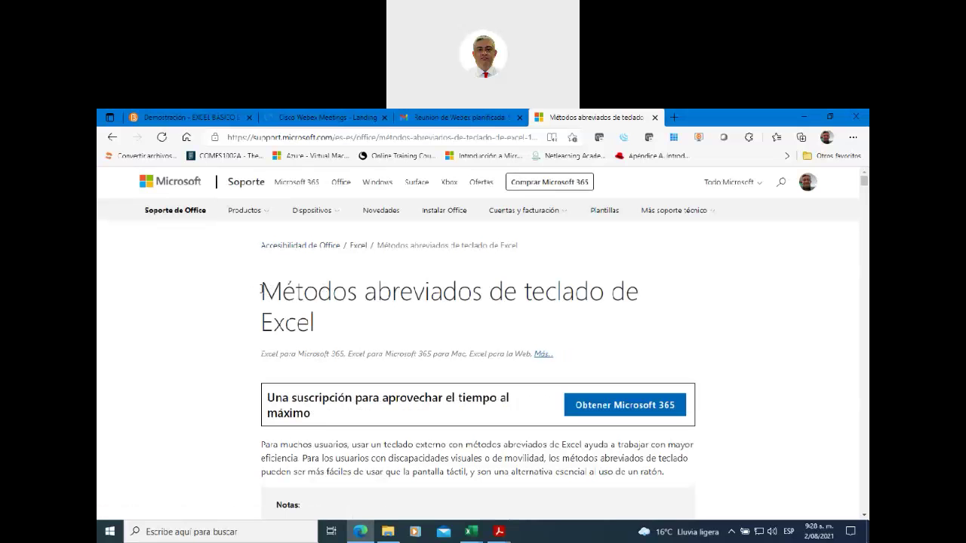
{"action": "left_click_drag", "start_coordinate": [261, 289], "coordinate": [320, 327]}
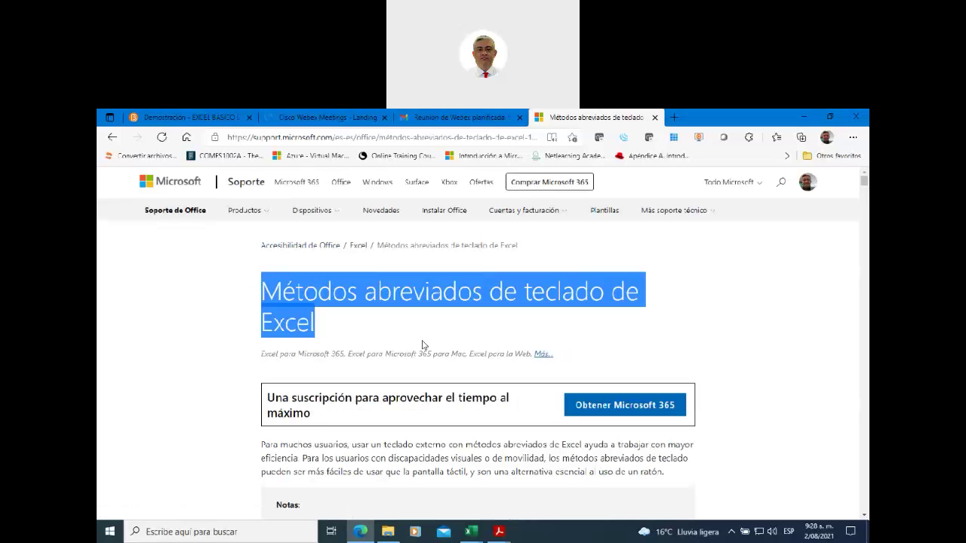
{"action": "left_click", "coordinate": [543, 355]}
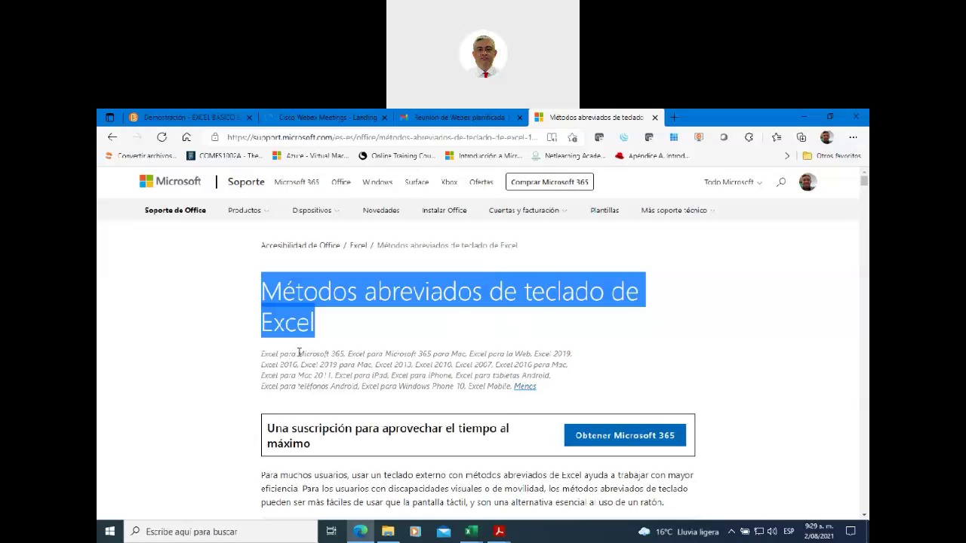
- Highlight Microsoft 365, Excel 2010, 2013, 2007 and 2019, then the whole versions list
{"action": "left_click_drag", "start_coordinate": [298, 353], "coordinate": [345, 355]}
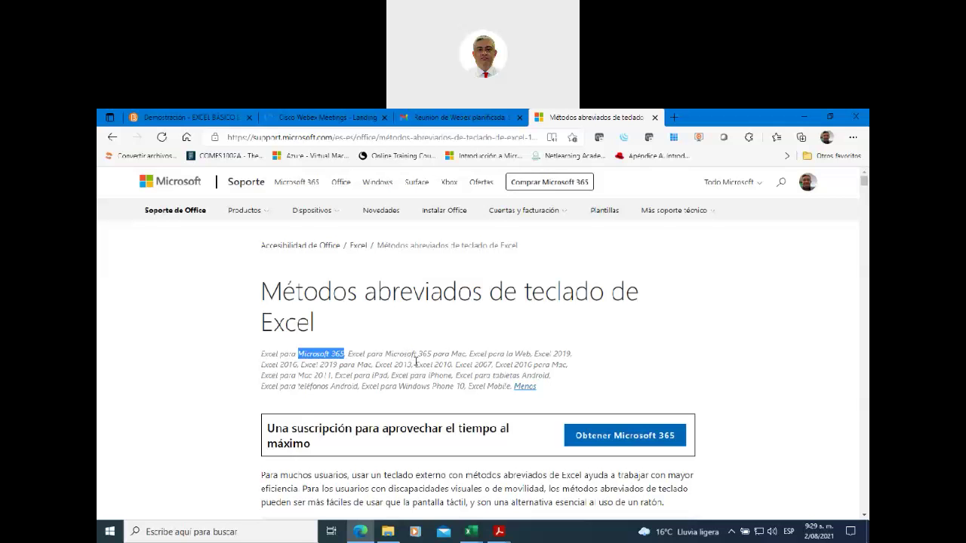
{"action": "left_click_drag", "start_coordinate": [415, 365], "coordinate": [452, 365]}
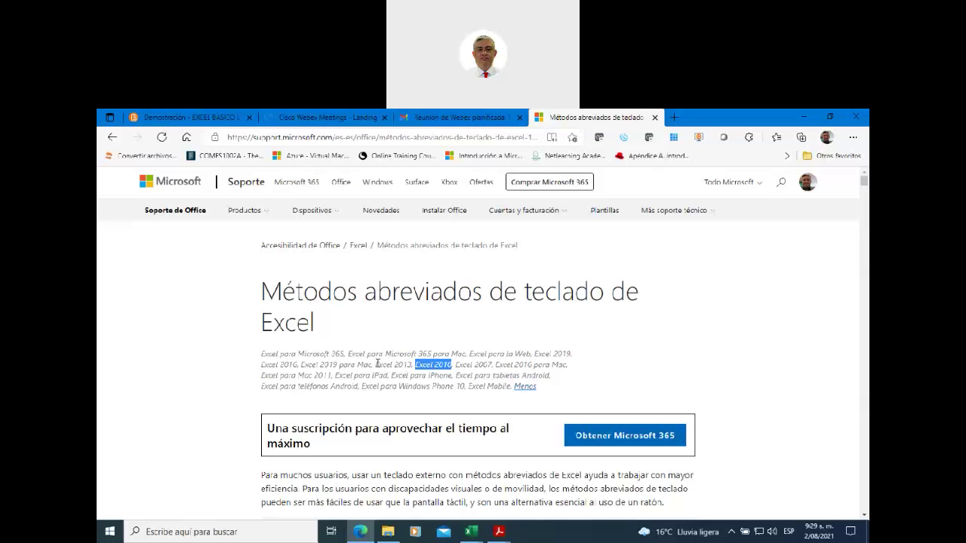
{"action": "left_click_drag", "start_coordinate": [375, 365], "coordinate": [413, 364]}
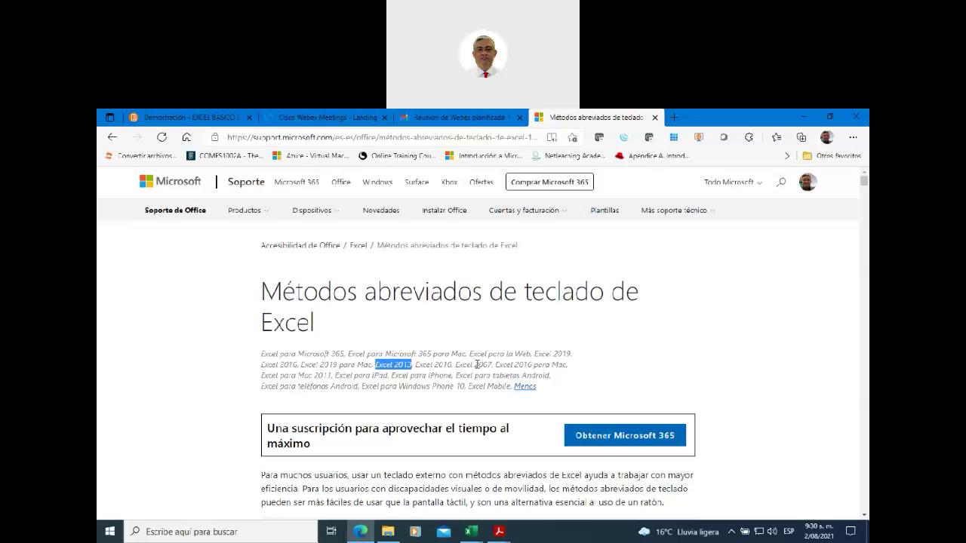
{"action": "left_click_drag", "start_coordinate": [474, 364], "coordinate": [492, 362]}
{"action": "left_click_drag", "start_coordinate": [554, 353], "coordinate": [573, 354]}
{"action": "left_click_drag", "start_coordinate": [332, 353], "coordinate": [345, 354]}
{"action": "scroll", "coordinate": [401, 334], "scroll_direction": "down", "scroll_amount": 1}
{"action": "scroll", "coordinate": [401, 333], "scroll_direction": "down", "scroll_amount": 1}
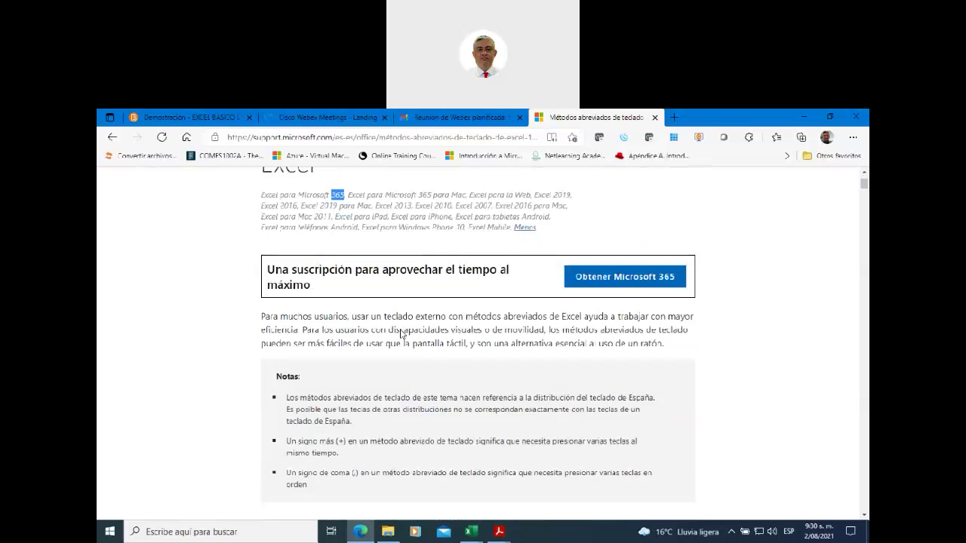
{"action": "scroll", "coordinate": [401, 334], "scroll_direction": "up", "scroll_amount": 2}
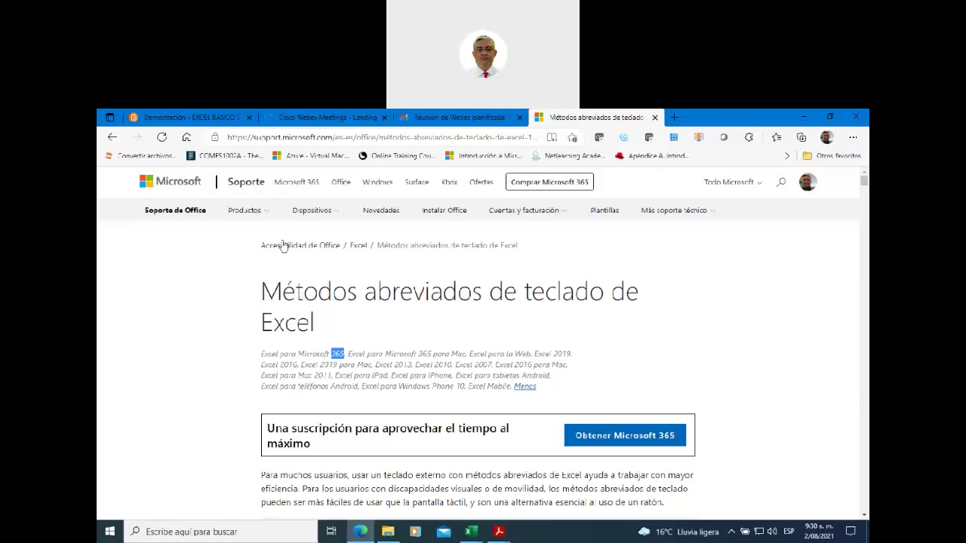
{"action": "scroll", "coordinate": [368, 323], "scroll_direction": "down", "scroll_amount": 1}
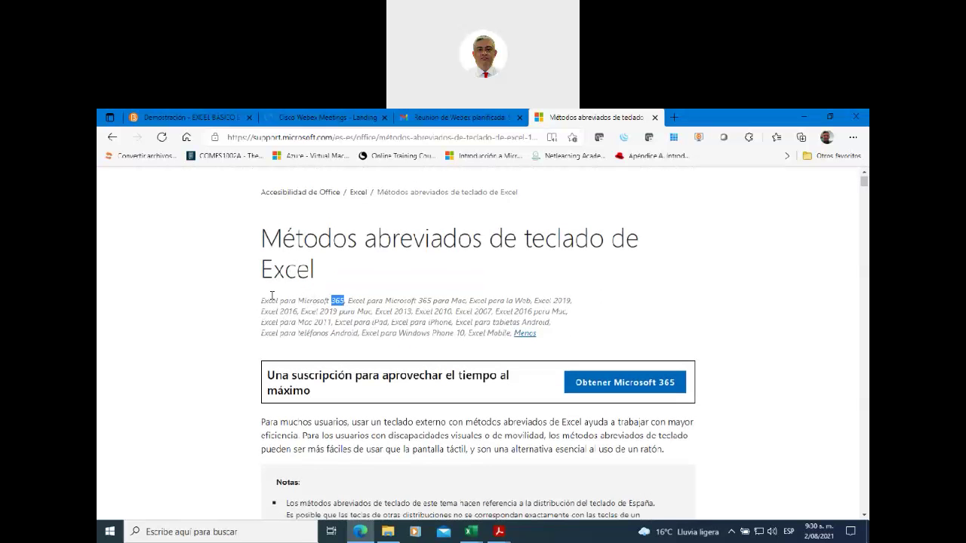
{"action": "mouse_move", "coordinate": [262, 300]}
{"action": "left_mouse_down"}
{"action": "mouse_move", "coordinate": [549, 344]}
{"action": "mouse_move", "coordinate": [596, 322]}
{"action": "left_mouse_up"}
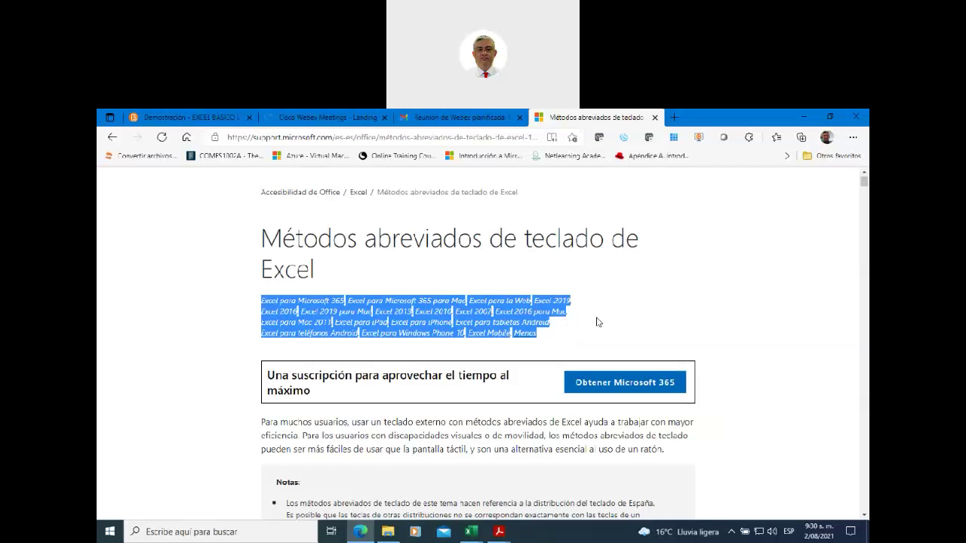
{"action": "left_click", "coordinate": [596, 323]}
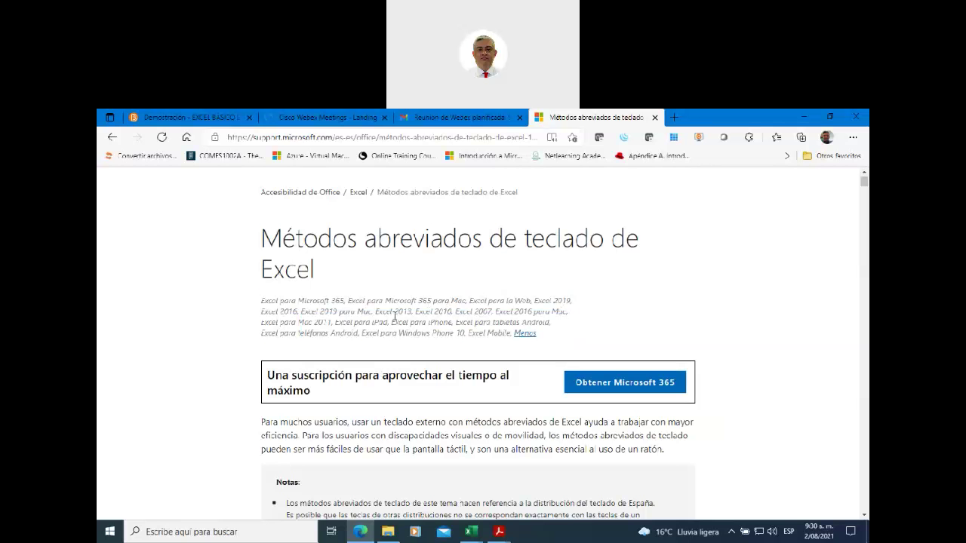
- Scroll down to the Contenido section, then switch back to the CREAR workbook
{"action": "scroll", "coordinate": [394, 315], "scroll_direction": "down", "scroll_amount": 3}
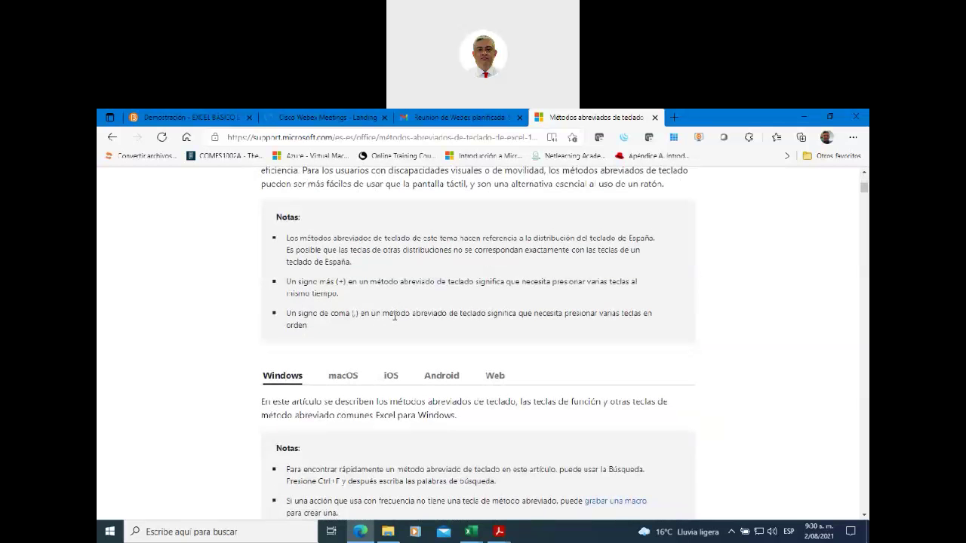
{"action": "scroll", "coordinate": [394, 315], "scroll_direction": "down", "scroll_amount": 3}
{"action": "scroll", "coordinate": [394, 317], "scroll_direction": "down", "scroll_amount": 1}
{"action": "scroll", "coordinate": [394, 319], "scroll_direction": "down", "scroll_amount": 1}
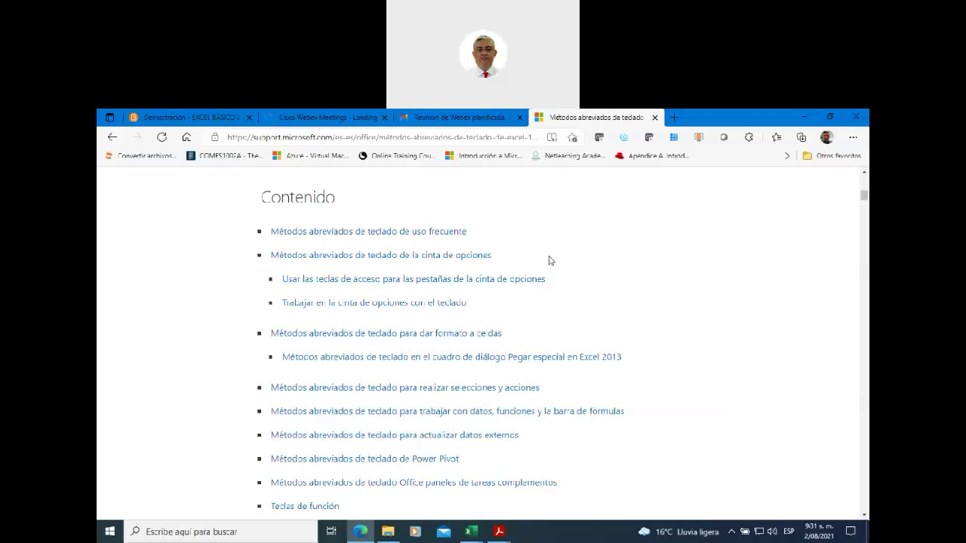
{"action": "left_click", "coordinate": [471, 531]}
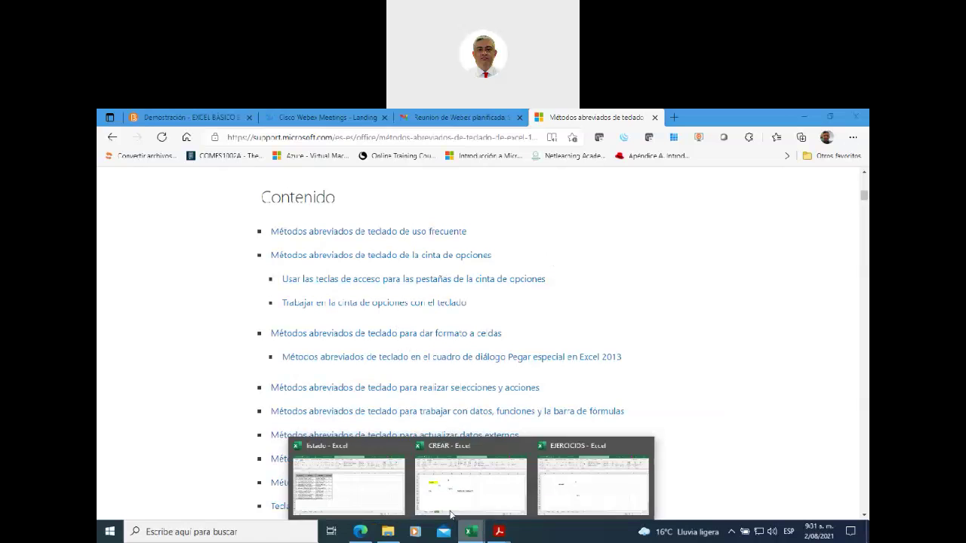
{"action": "left_click", "coordinate": [455, 499]}
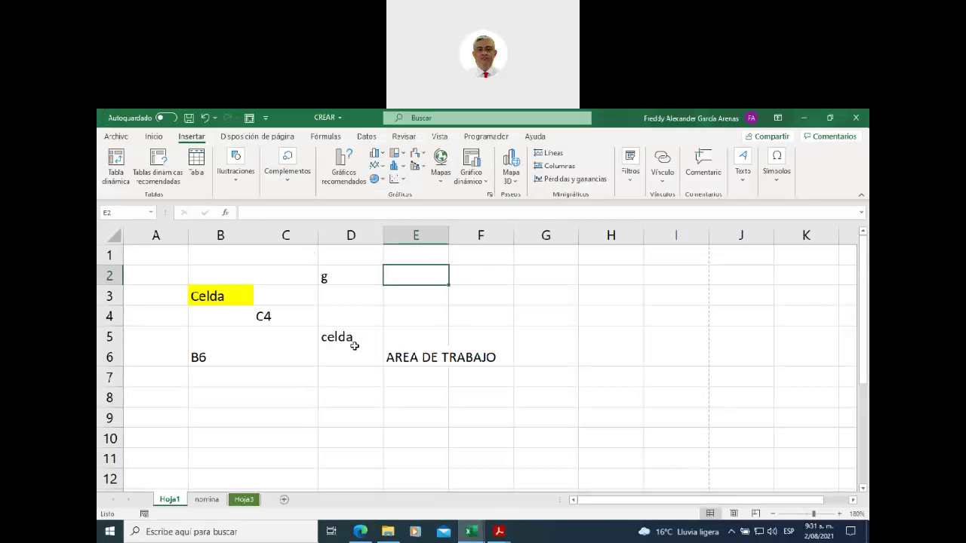
- Widen column E to fit AREA DE TRABAJO in E6, turning Negrita on and back off
{"action": "left_click_drag", "start_coordinate": [449, 235], "coordinate": [554, 236]}
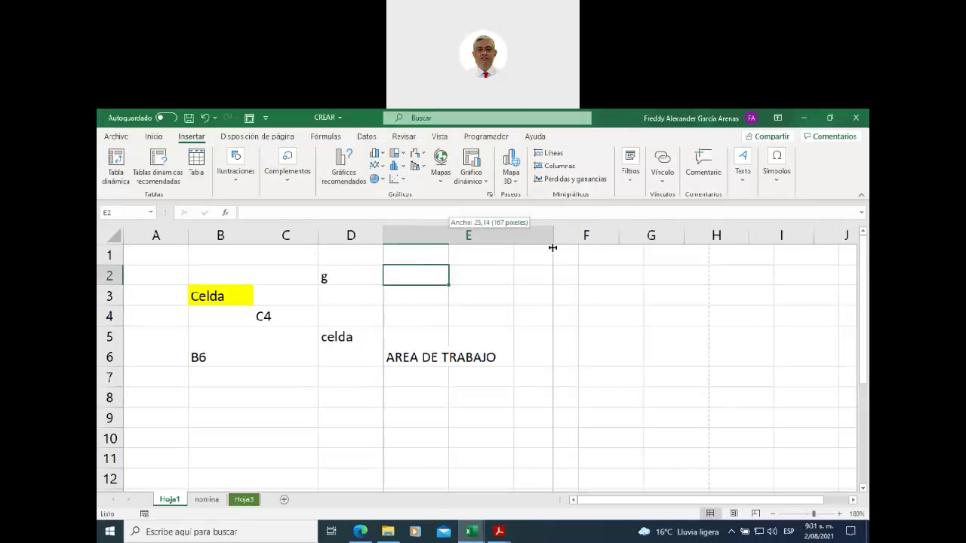
{"action": "left_click", "coordinate": [429, 357]}
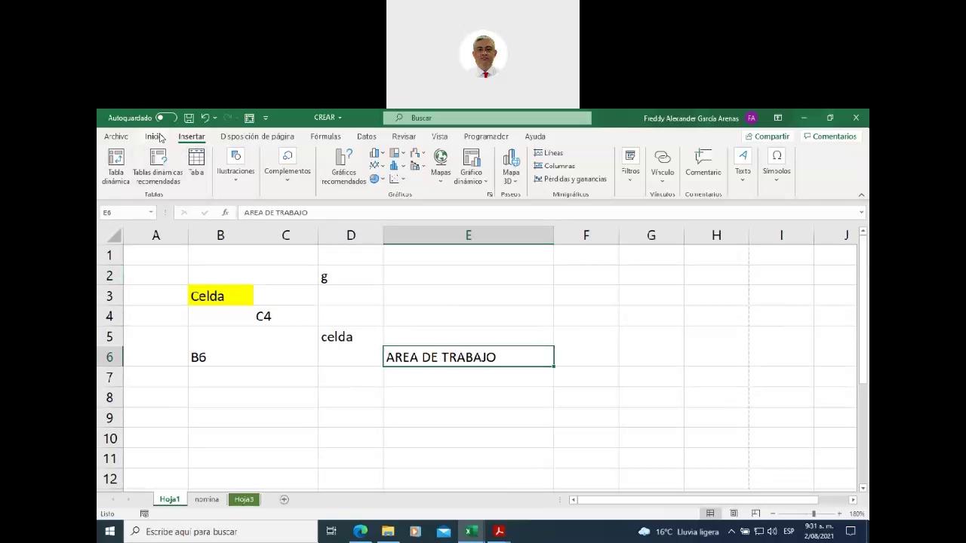
{"action": "left_click", "coordinate": [155, 137]}
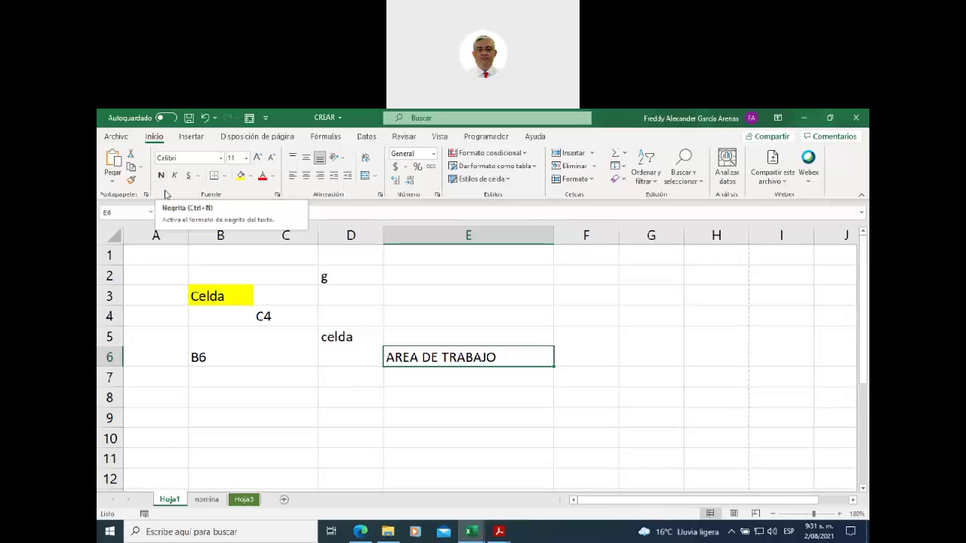
{"action": "left_click", "coordinate": [161, 179]}
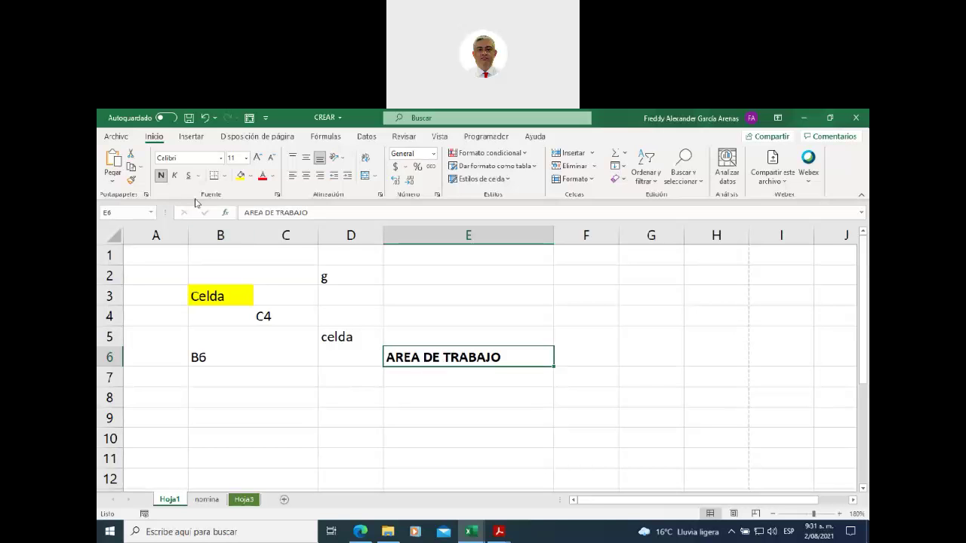
{"action": "left_click", "coordinate": [160, 175]}
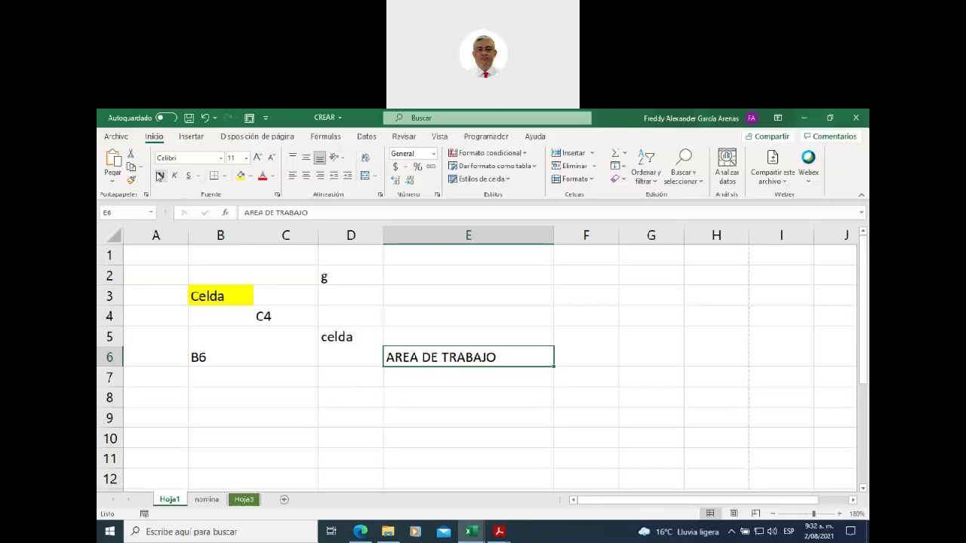
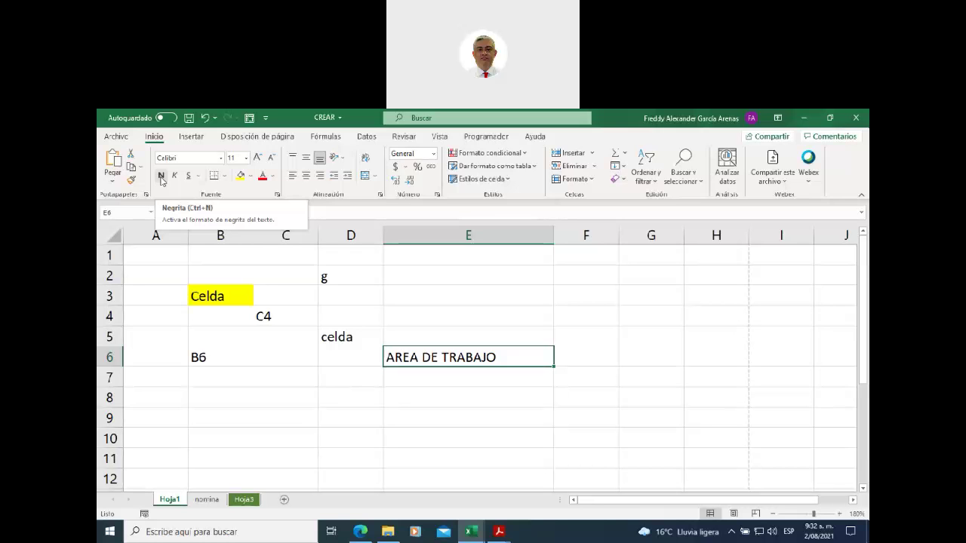
- Make the AREA DE TRABAJO heading in E6 bold, toggling it off and on with Ctrl+N
{"action": "left_click", "coordinate": [160, 176]}
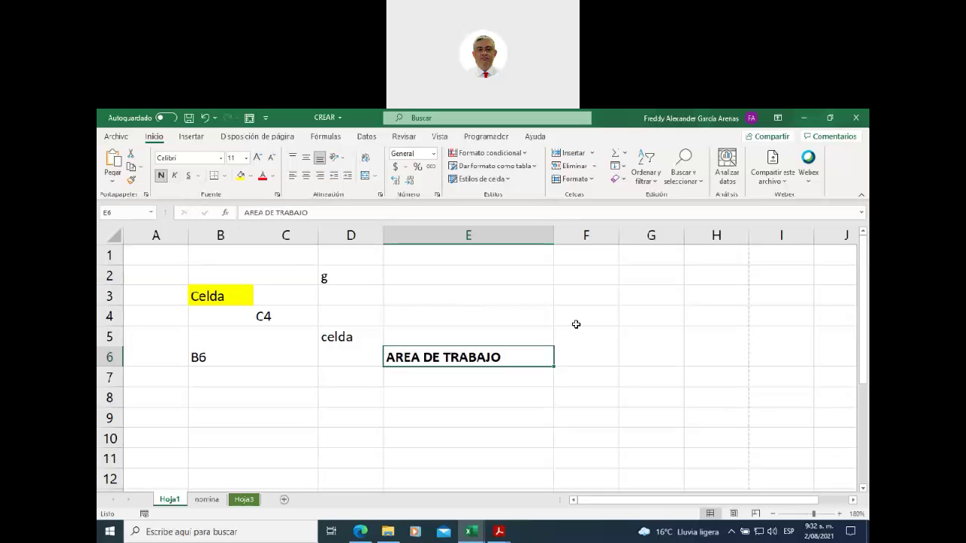
{"action": "key", "text": "ctrl+n"}
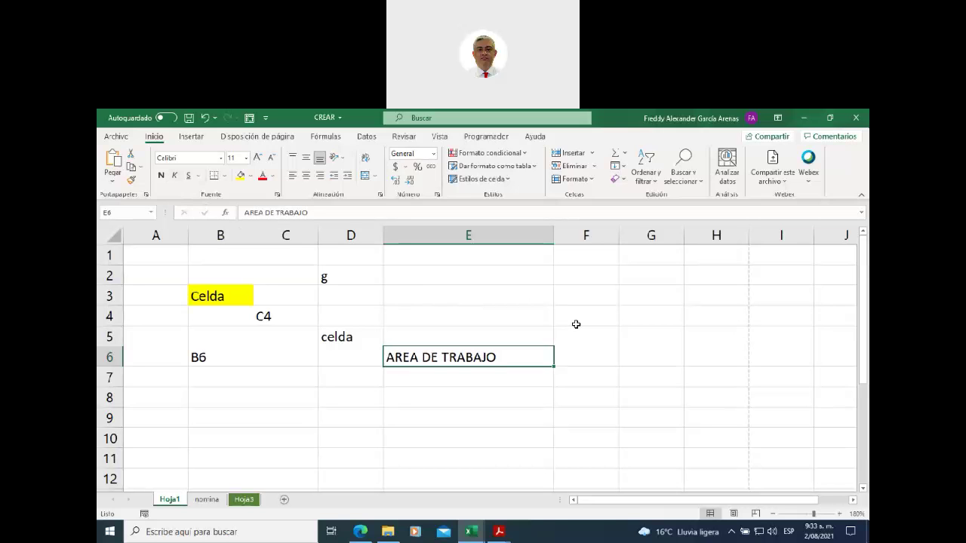
{"action": "key", "text": "ctrl+n"}
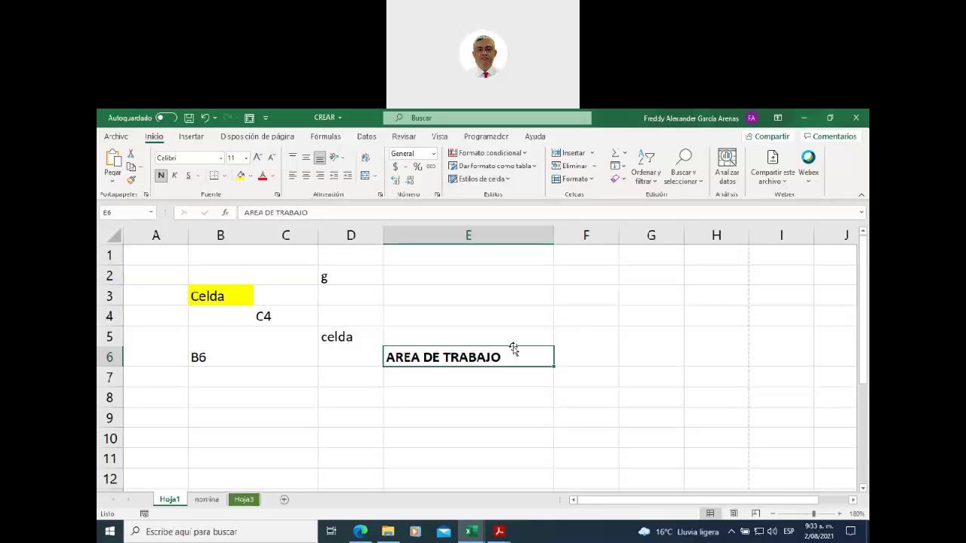
- Enter 'metodo abreviado' in cell E4, then return to the browser's shortcuts page
{"action": "left_click", "coordinate": [457, 313]}
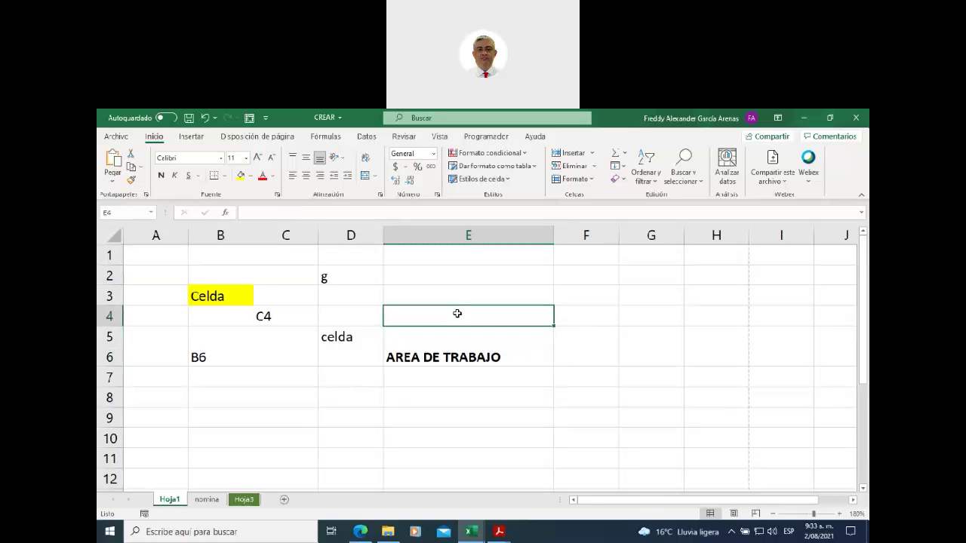
{"action": "type", "text": "metodo abreviado"}
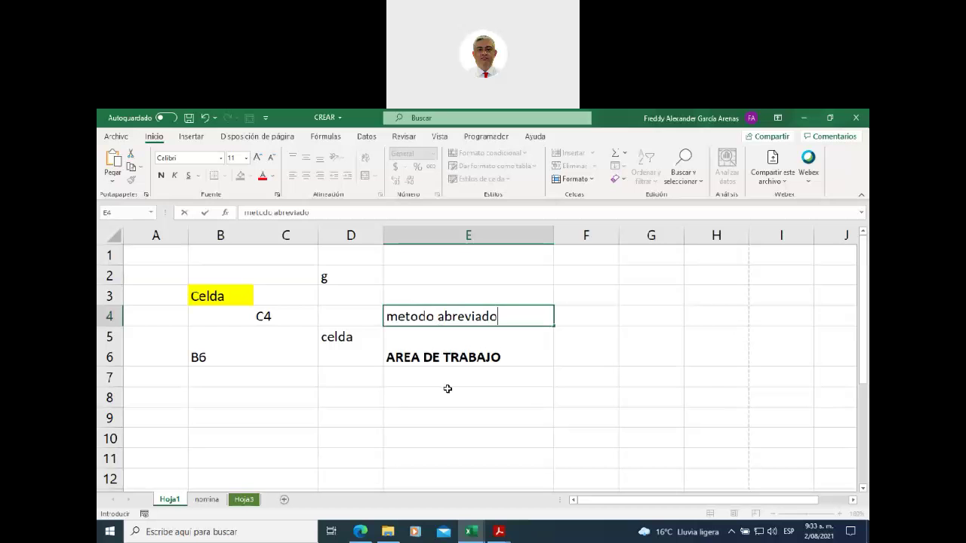
{"action": "left_click", "coordinate": [451, 382]}
{"action": "left_click", "coordinate": [447, 316]}
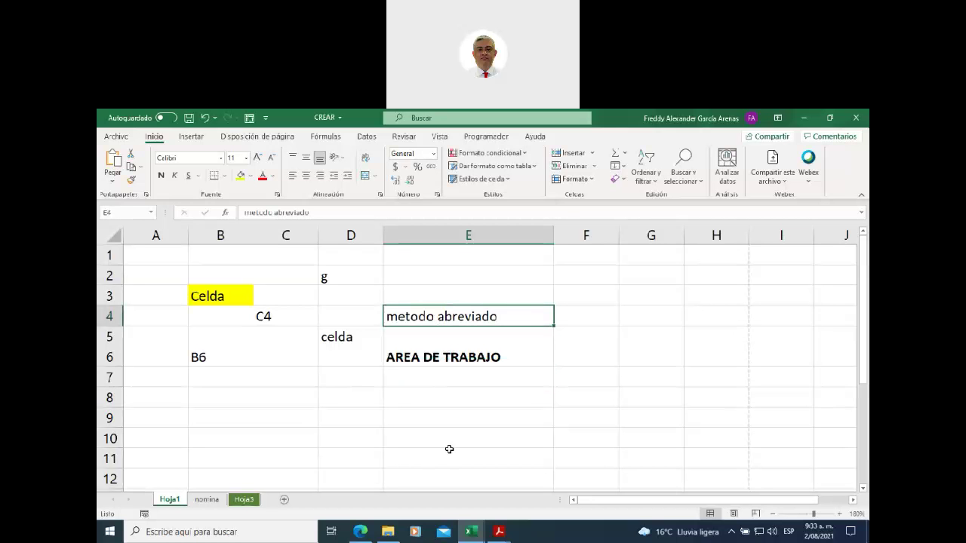
{"action": "left_click", "coordinate": [363, 534]}
- Scroll to the top of the shortcuts article, highlight its title, then switch to the CREAR workbook
{"action": "scroll", "coordinate": [425, 383], "scroll_direction": "up", "scroll_amount": 3}
{"action": "scroll", "coordinate": [425, 385], "scroll_direction": "up", "scroll_amount": 2}
{"action": "scroll", "coordinate": [424, 384], "scroll_direction": "up", "scroll_amount": 3}
{"action": "scroll", "coordinate": [424, 384], "scroll_direction": "up", "scroll_amount": 1}
{"action": "mouse_move", "coordinate": [270, 287]}
{"action": "left_mouse_down"}
{"action": "mouse_move", "coordinate": [545, 293]}
{"action": "mouse_move", "coordinate": [320, 335]}
{"action": "left_mouse_up"}
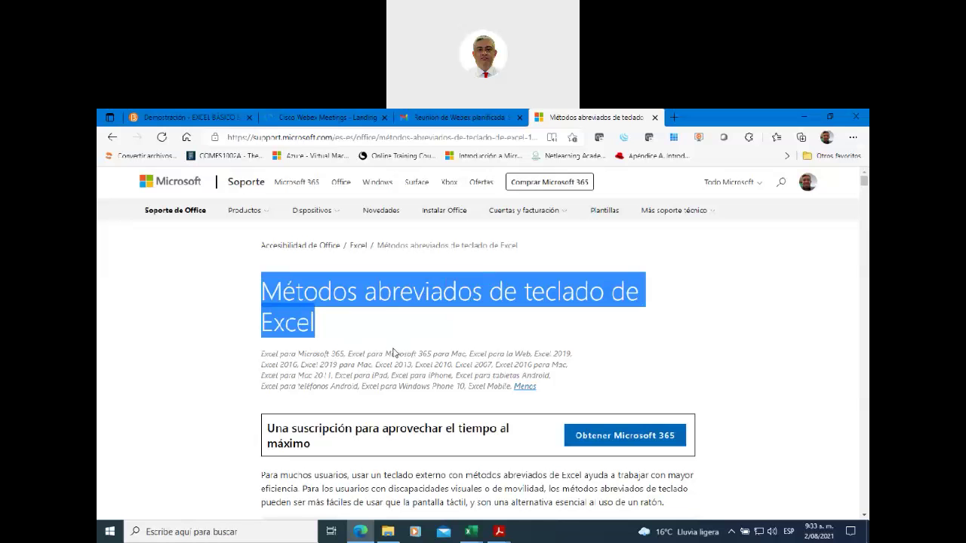
{"action": "left_click", "coordinate": [471, 533]}
{"action": "mouse_move", "coordinate": [470, 480]}
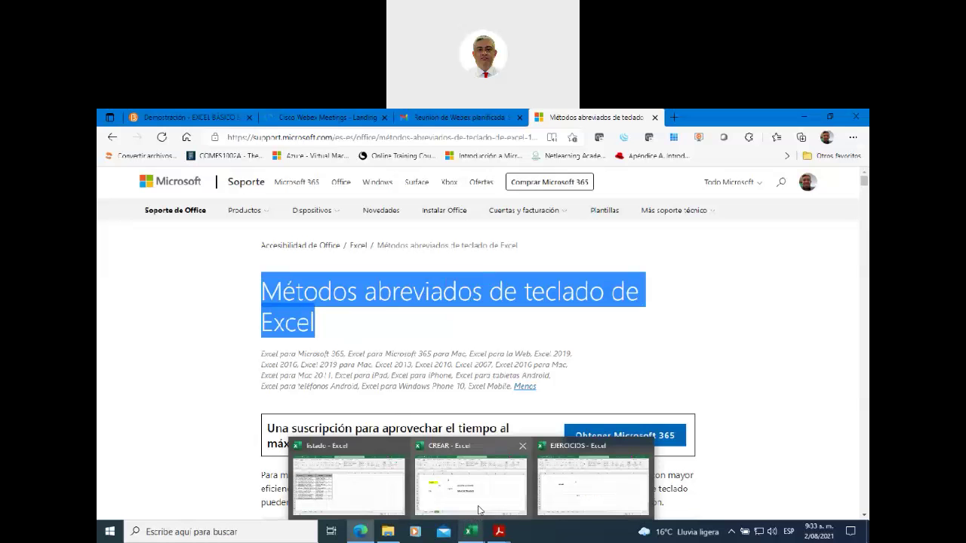
{"action": "left_click", "coordinate": [477, 510]}
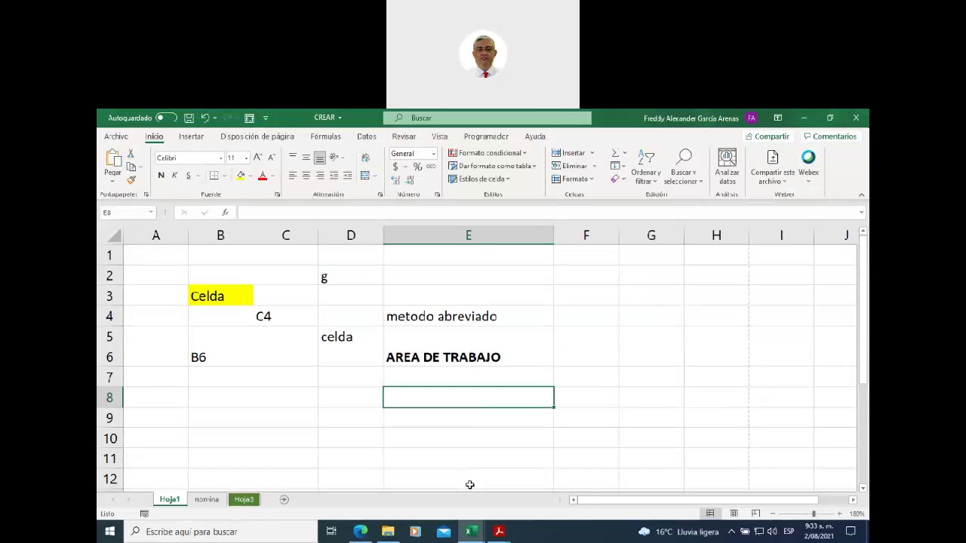
- Type 'atajos' in E8 and 'combinacio de teclas' in E9, then move back to E8
{"action": "type", "text": "atajos"}
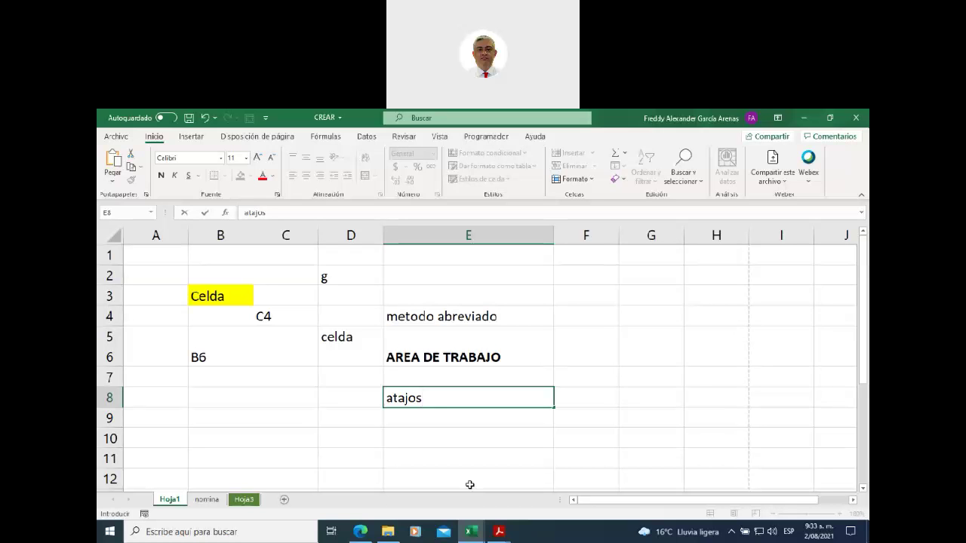
{"action": "key", "text": "Return"}
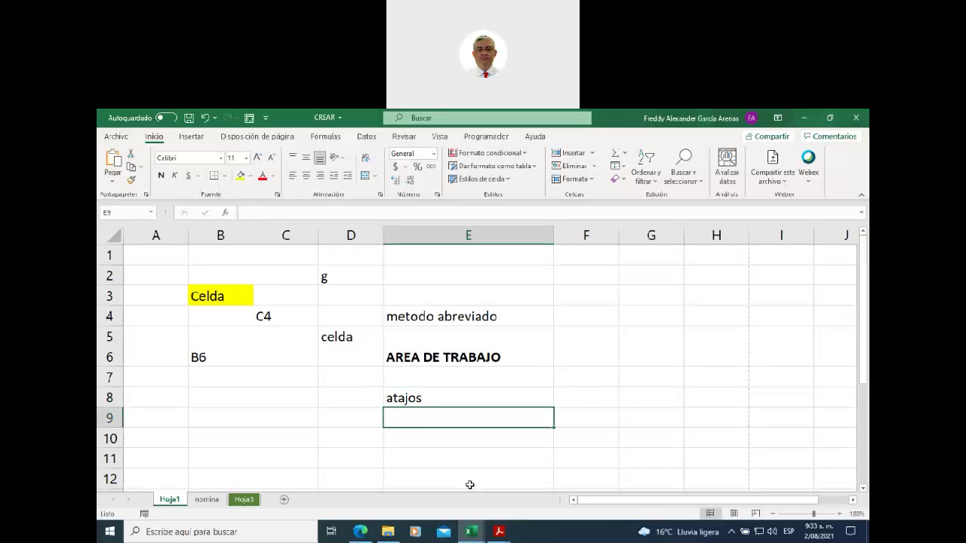
{"action": "type", "text": "combi"}
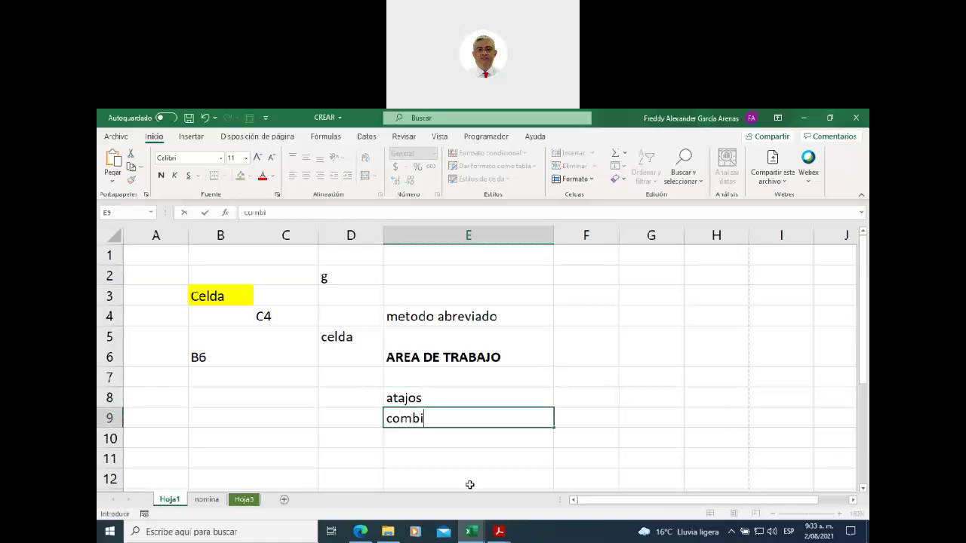
{"action": "type", "text": "nacio de tec"}
{"action": "key", "text": "BackSpace"}
{"action": "type", "text": "eclas"}
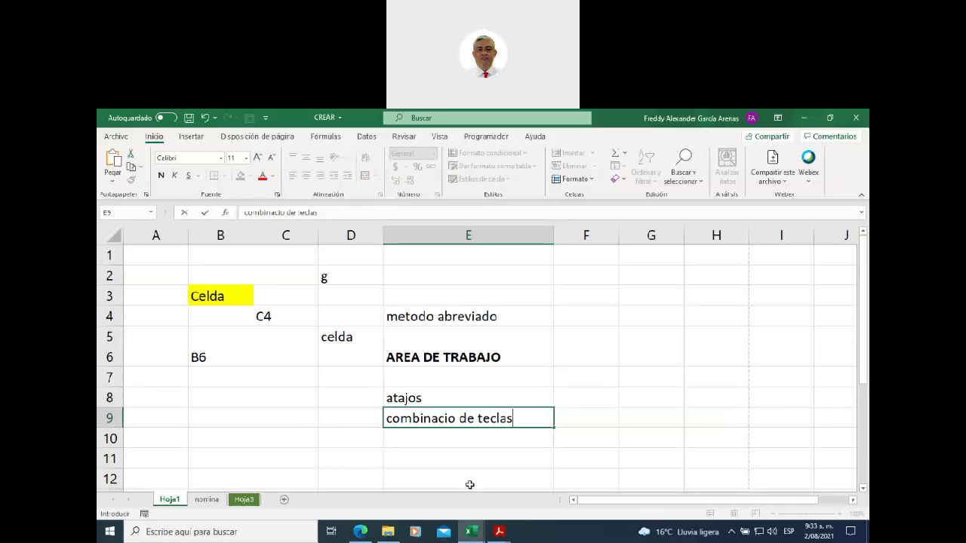
{"action": "key", "text": "Up"}
{"action": "key", "text": "Up"}
{"action": "key", "text": "Up"}
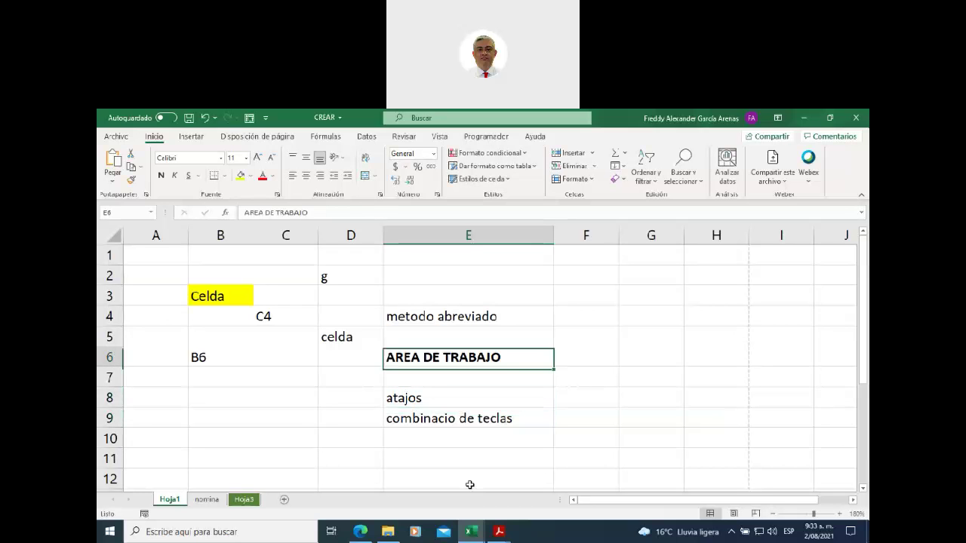
{"action": "key", "text": "Up"}
{"action": "key", "text": "Up"}
{"action": "key", "text": "Down"}
{"action": "key", "text": "Down"}
{"action": "key", "text": "Down"}
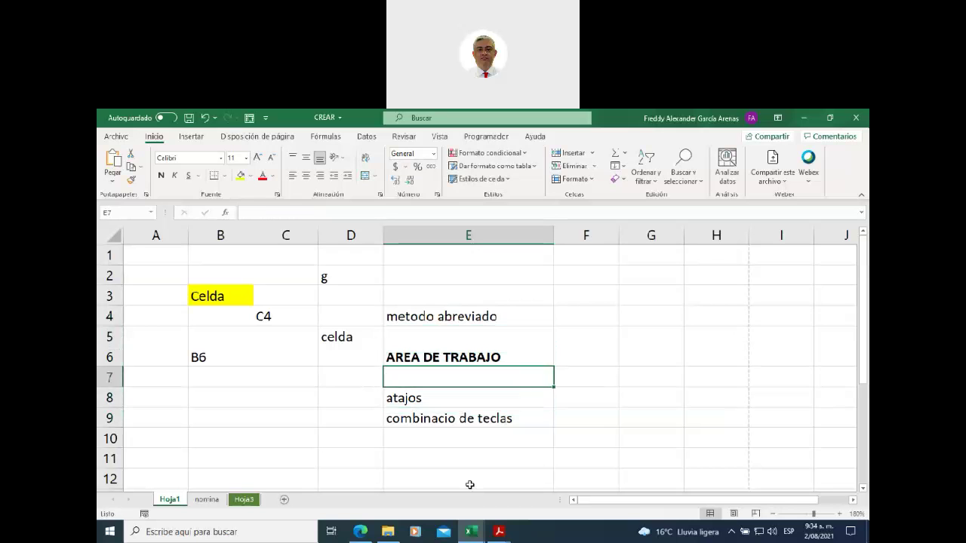
{"action": "key", "text": "Down"}
{"action": "key", "text": "Down"}
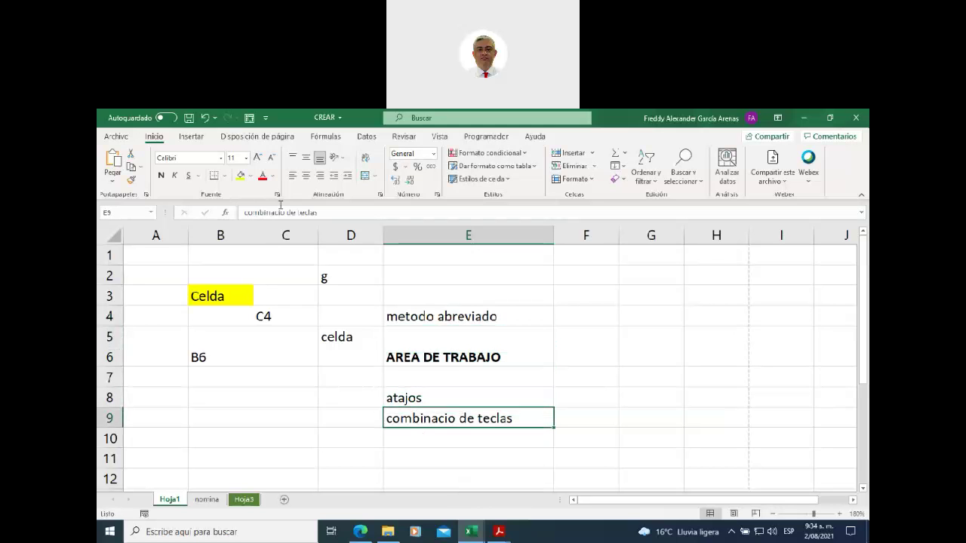
- Correct the E9 entry to 'combinacion de teclas'
{"action": "left_click", "coordinate": [286, 213]}
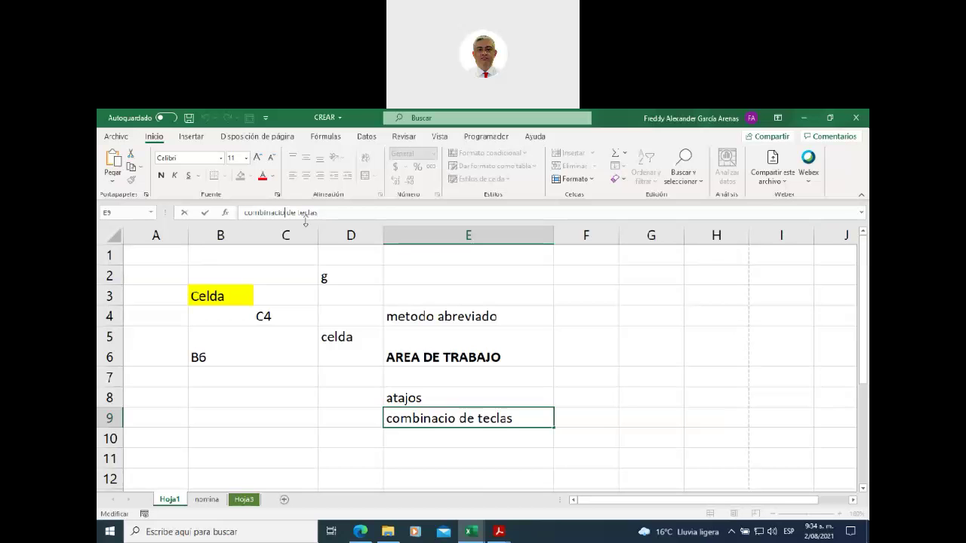
{"action": "type", "text": "n"}
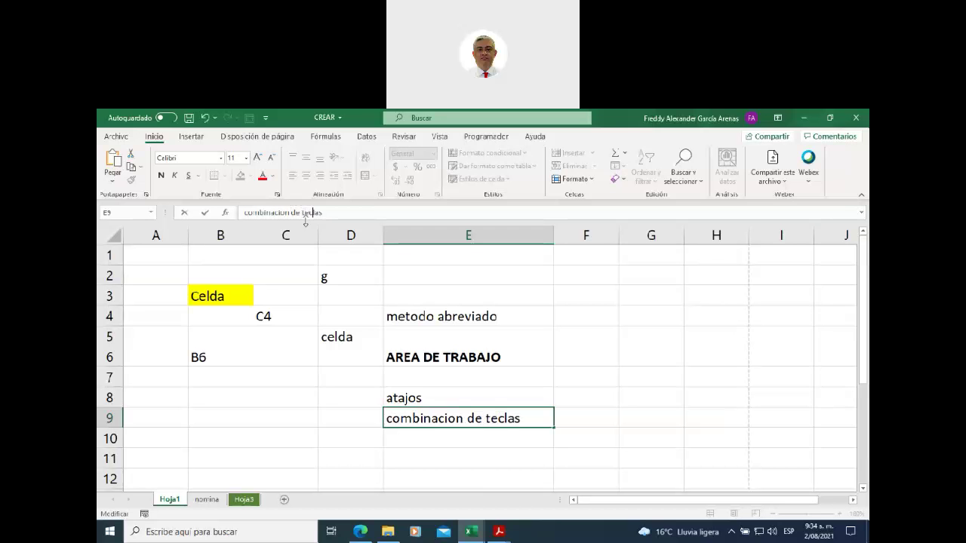
{"action": "left_click", "coordinate": [343, 398]}
- Make 'combinacion de teclas' in E9 bold, then return to the browser's shortcuts page
{"action": "left_click", "coordinate": [424, 402]}
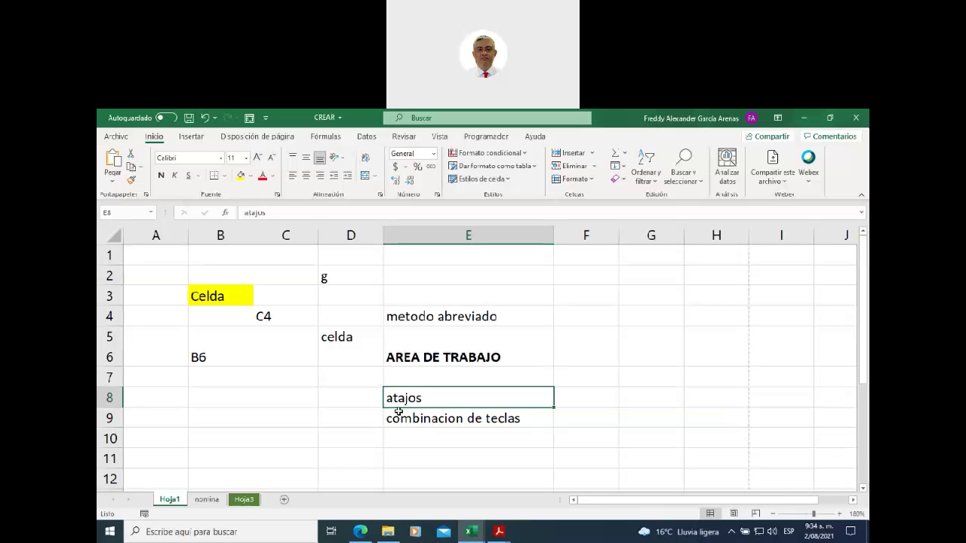
{"action": "left_click", "coordinate": [436, 419]}
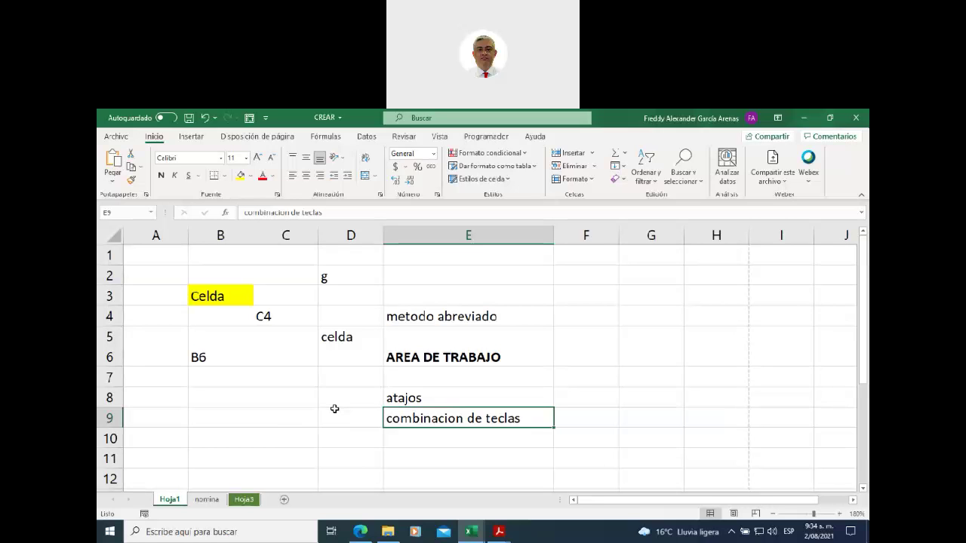
{"action": "key", "text": "ctrl+n"}
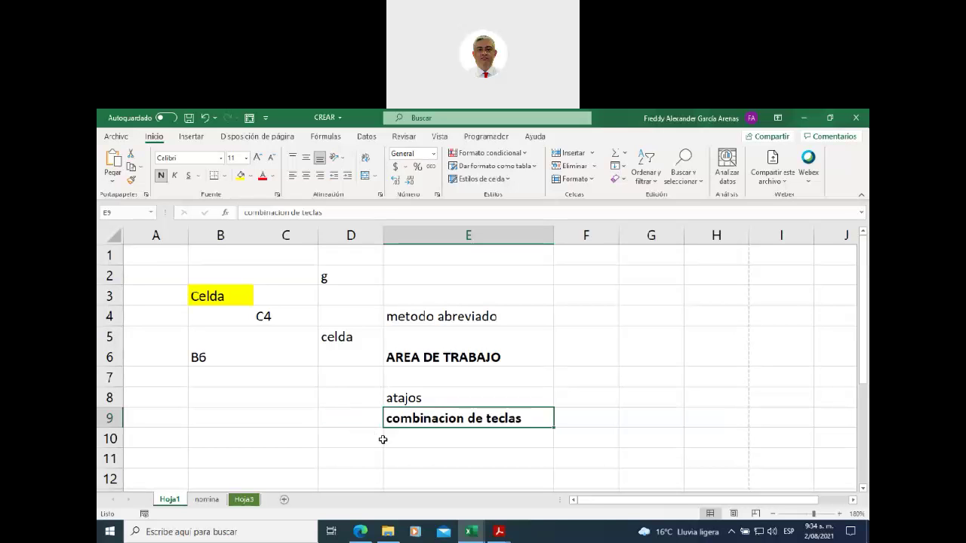
{"action": "left_click", "coordinate": [381, 440]}
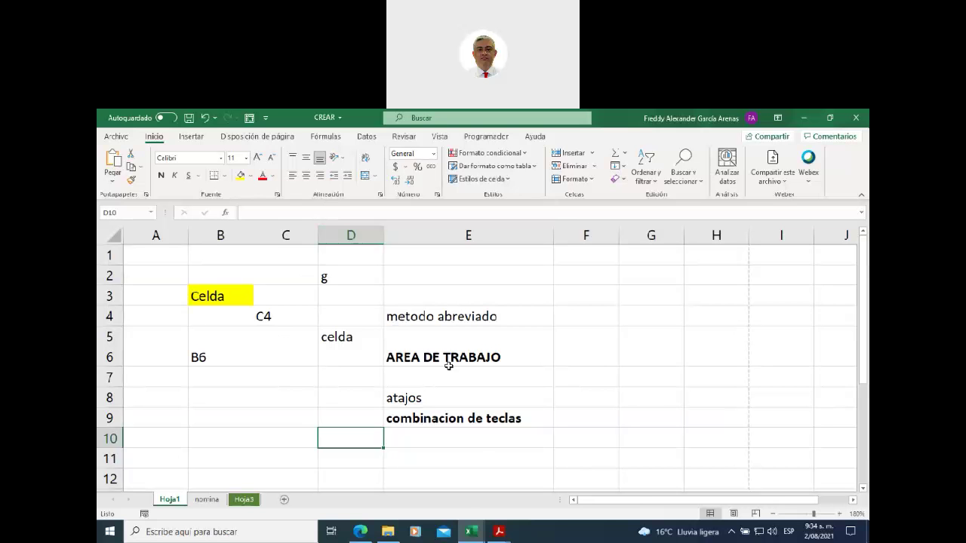
{"action": "left_click", "coordinate": [360, 531]}
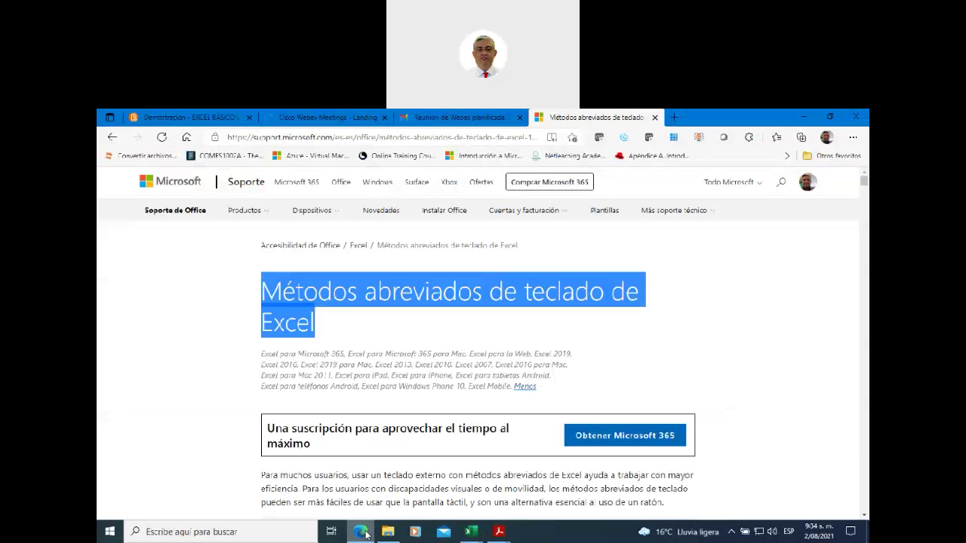
- Clear the address and title highlights, then scroll down to the article's Contenido list
{"action": "left_click", "coordinate": [322, 143]}
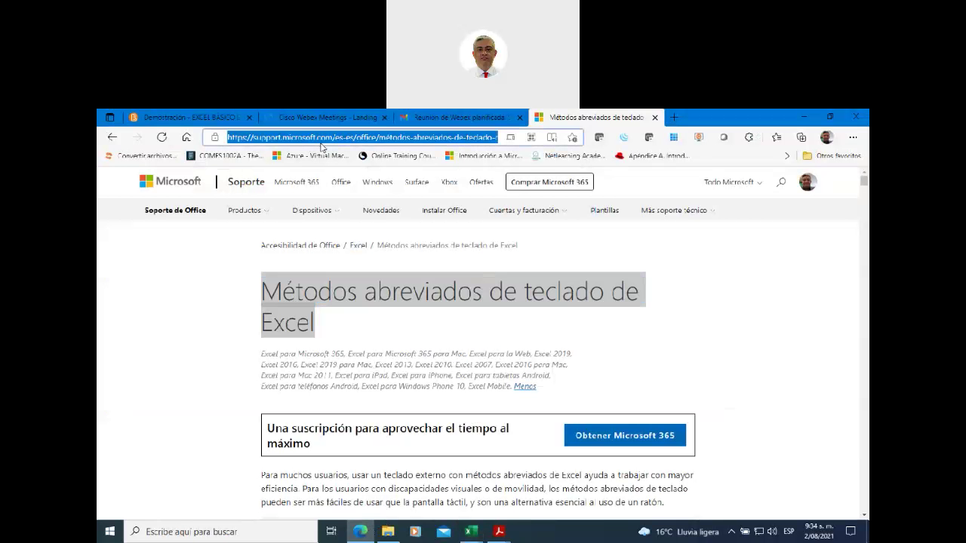
{"action": "left_click", "coordinate": [777, 343]}
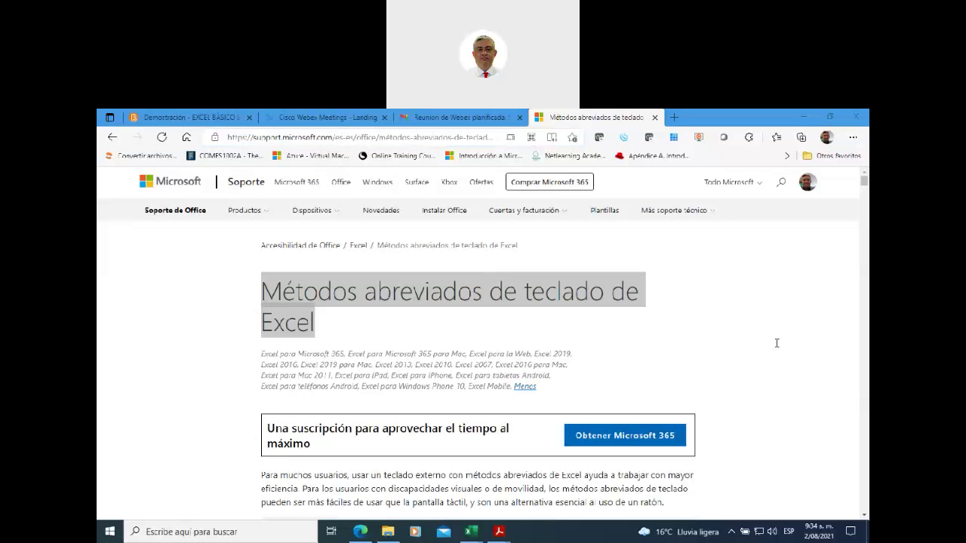
{"action": "left_click", "coordinate": [232, 314]}
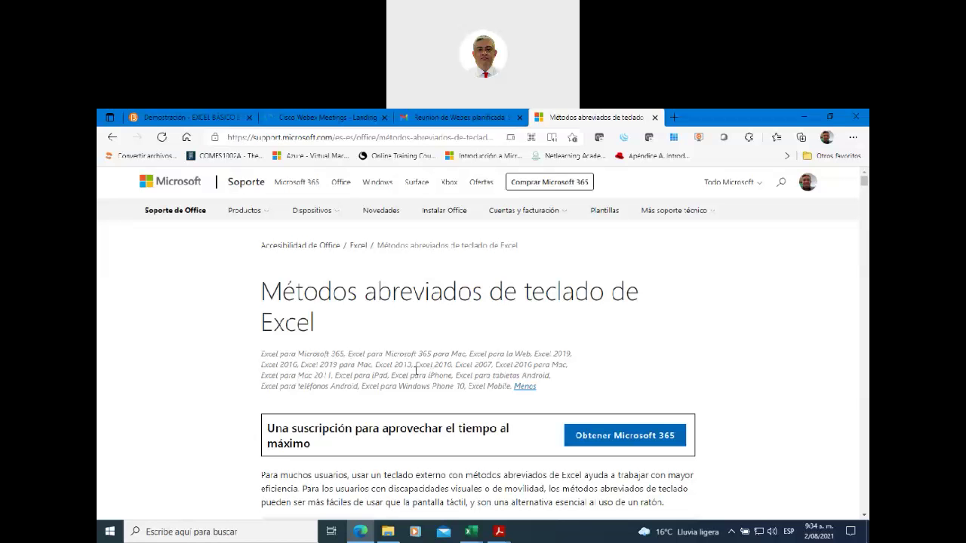
{"action": "scroll", "coordinate": [414, 374], "scroll_direction": "down", "scroll_amount": 1}
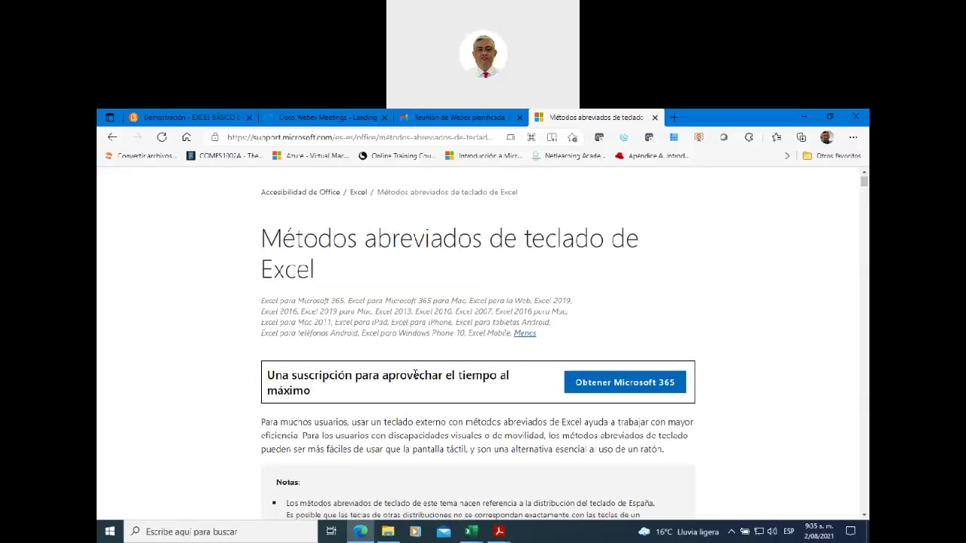
{"action": "scroll", "coordinate": [414, 373], "scroll_direction": "down", "scroll_amount": 1}
{"action": "scroll", "coordinate": [415, 374], "scroll_direction": "down", "scroll_amount": 1}
{"action": "scroll", "coordinate": [415, 375], "scroll_direction": "down", "scroll_amount": 3}
{"action": "scroll", "coordinate": [415, 377], "scroll_direction": "down", "scroll_amount": 1}
{"action": "scroll", "coordinate": [414, 377], "scroll_direction": "down", "scroll_amount": 2}
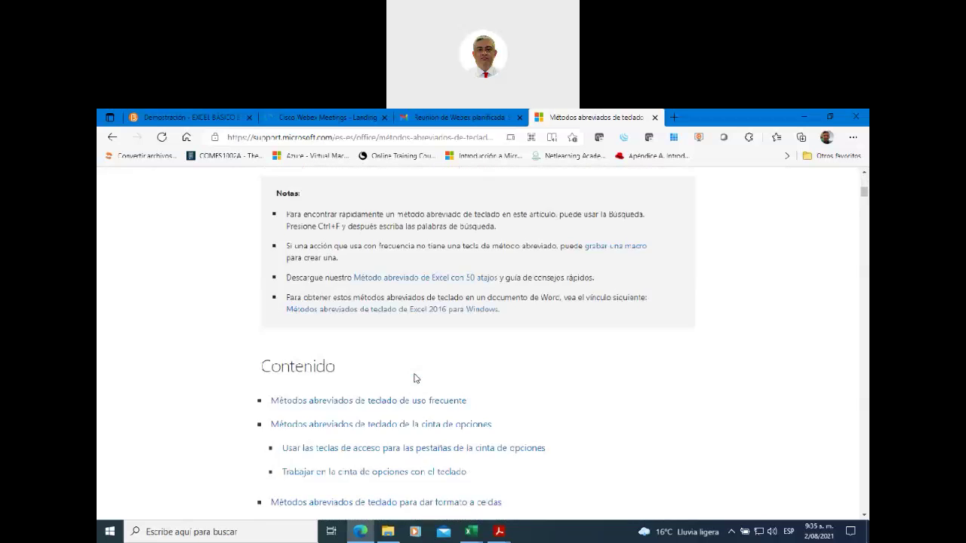
{"action": "scroll", "coordinate": [413, 375], "scroll_direction": "down", "scroll_amount": 2}
{"action": "scroll", "coordinate": [412, 371], "scroll_direction": "up", "scroll_amount": 1}
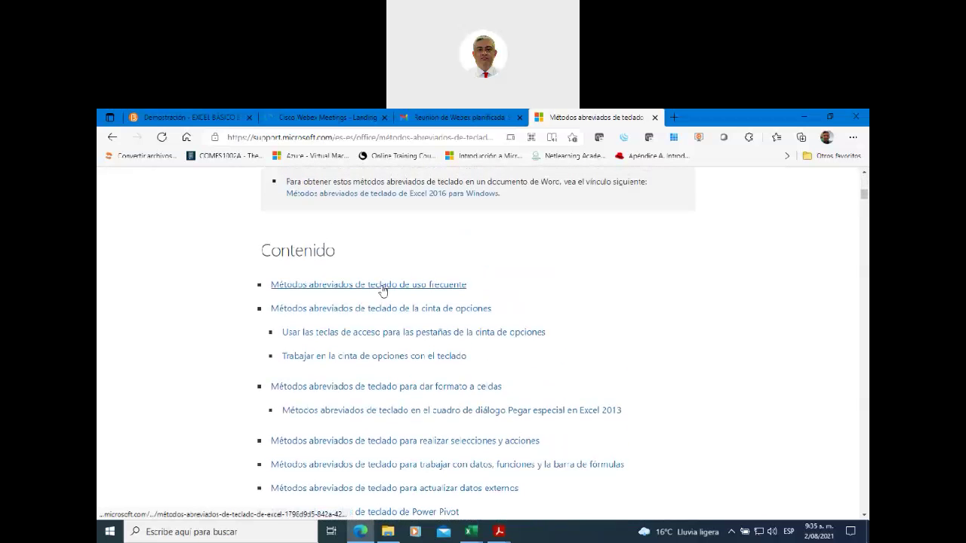
- Jump to 'Métodos abreviados de teclado de uso frecuente' and highlight its heading, Ctrl+V and Ctrl+C
{"action": "left_click", "coordinate": [379, 286]}
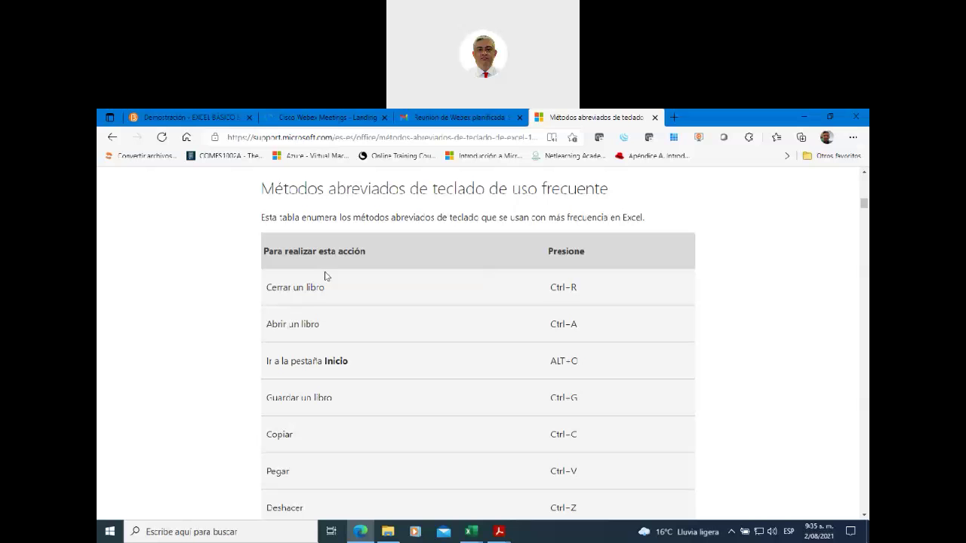
{"action": "left_click_drag", "start_coordinate": [263, 187], "coordinate": [624, 195]}
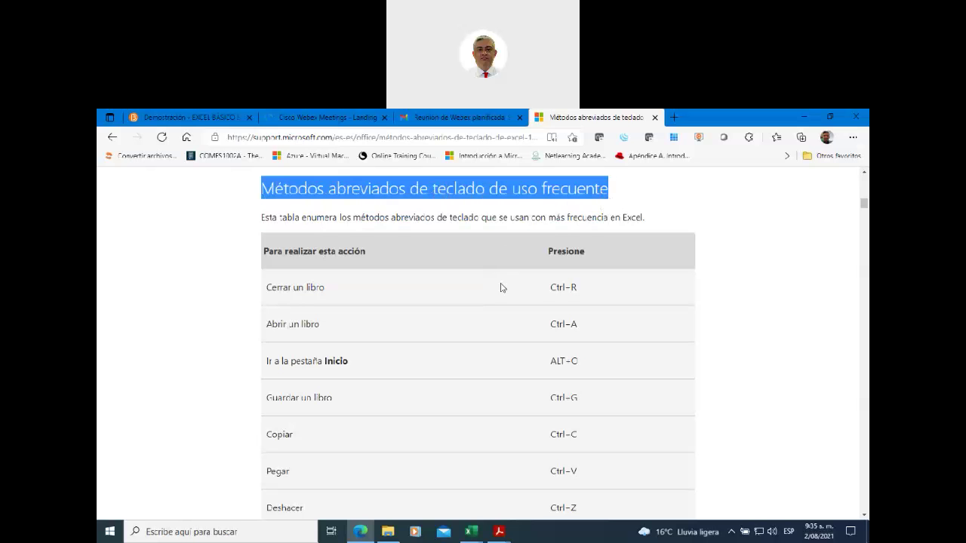
{"action": "scroll", "coordinate": [502, 288], "scroll_direction": "down", "scroll_amount": 1}
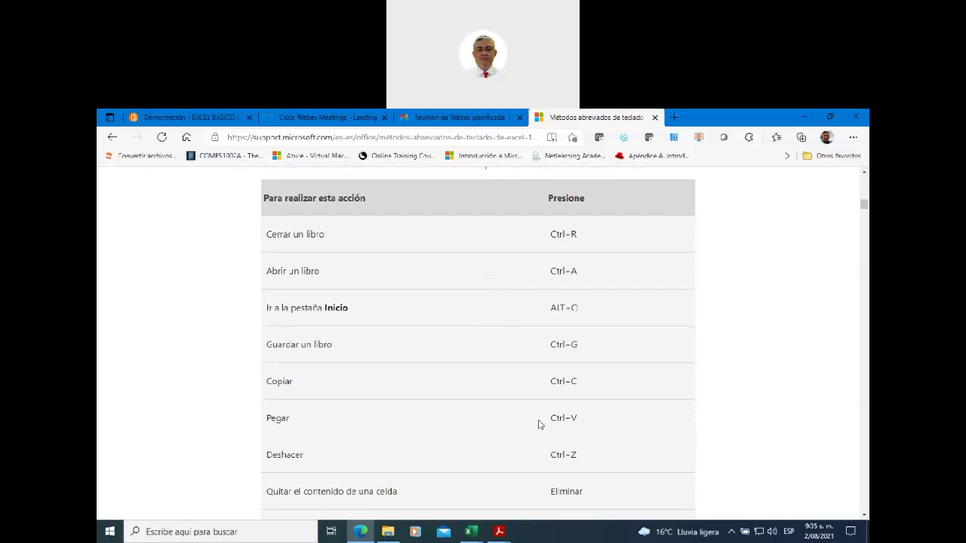
{"action": "left_click_drag", "start_coordinate": [548, 420], "coordinate": [582, 426]}
{"action": "left_click_drag", "start_coordinate": [548, 382], "coordinate": [593, 388]}
{"action": "left_click", "coordinate": [563, 344]}
{"action": "double_click", "coordinate": [563, 345]}
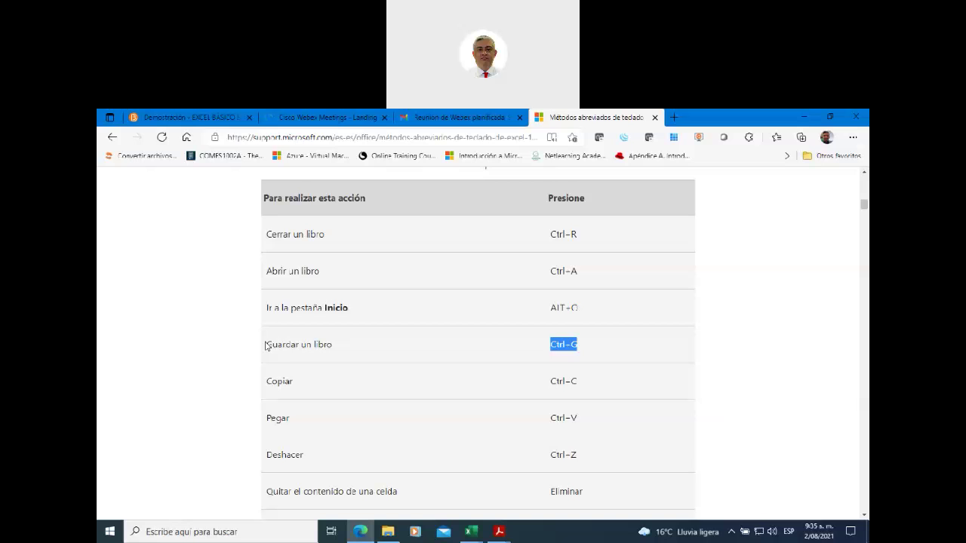
{"action": "left_click_drag", "start_coordinate": [268, 344], "coordinate": [334, 346]}
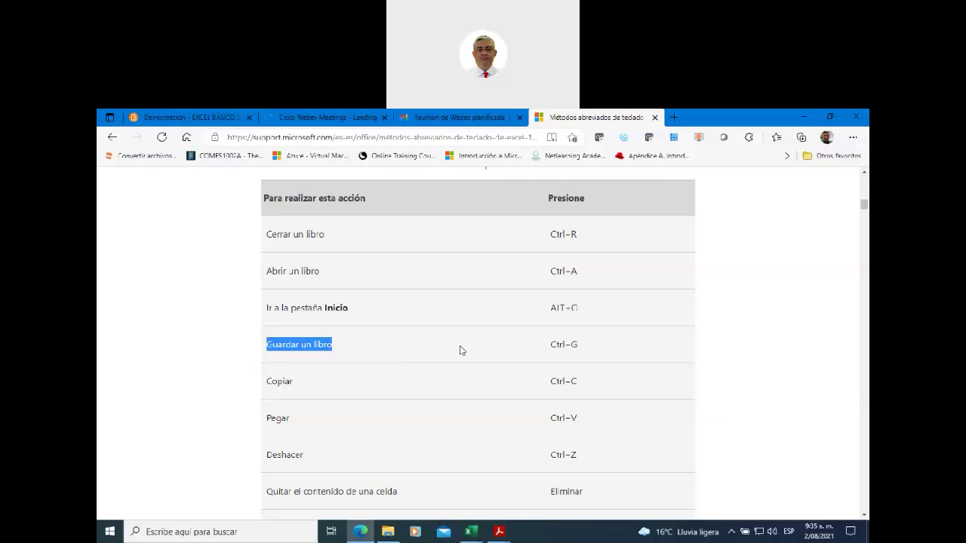
{"action": "left_click_drag", "start_coordinate": [550, 344], "coordinate": [585, 347]}
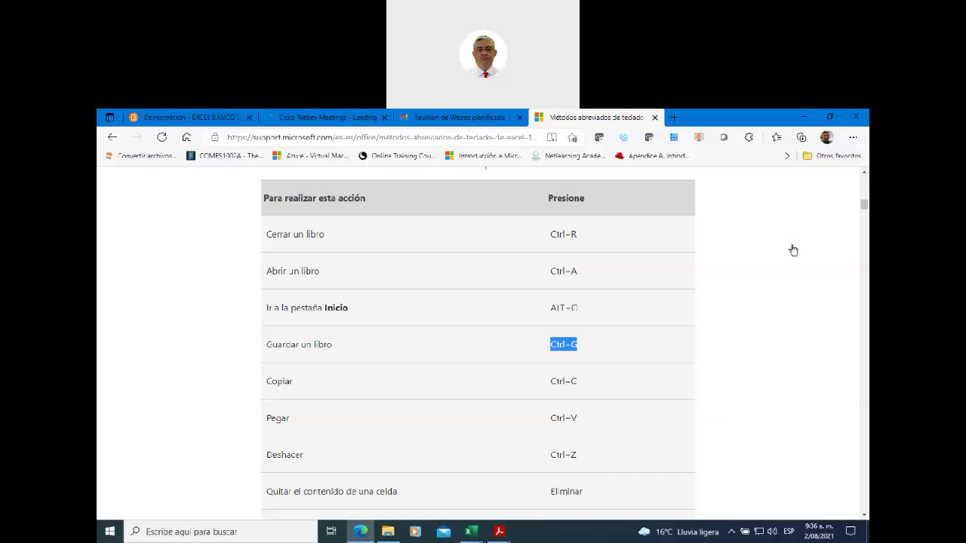
{"action": "scroll", "coordinate": [468, 334], "scroll_direction": "up", "scroll_amount": 2}
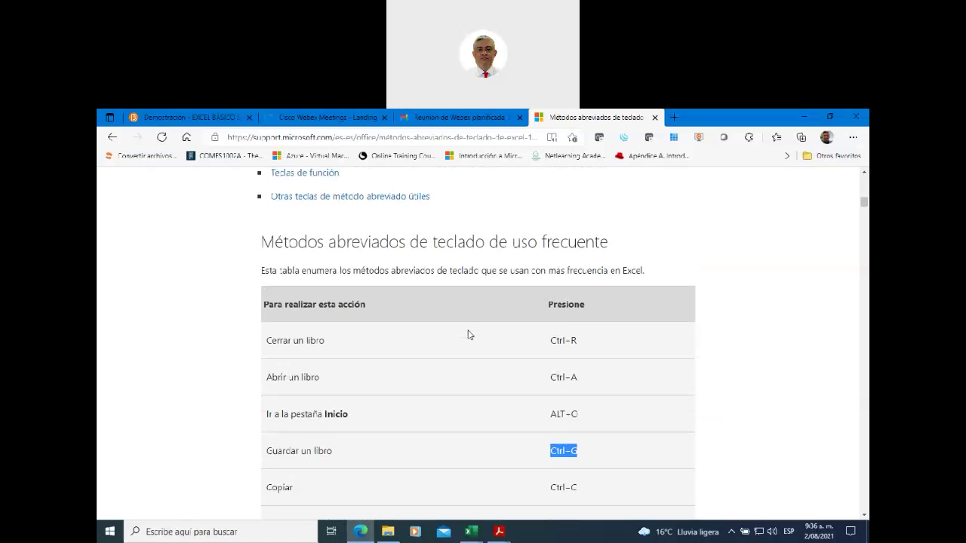
{"action": "scroll", "coordinate": [468, 334], "scroll_direction": "down", "scroll_amount": 1}
{"action": "left_click_drag", "start_coordinate": [263, 189], "coordinate": [406, 189]}
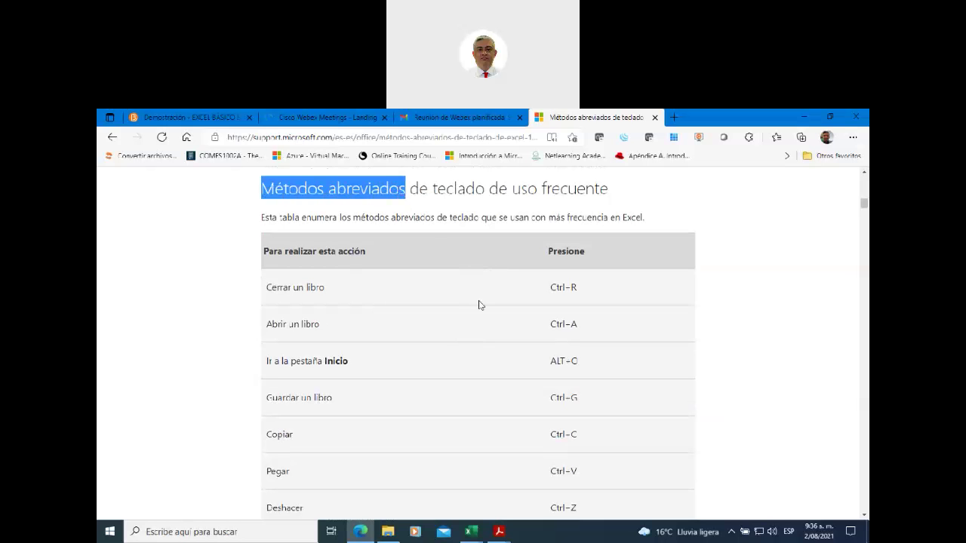
{"action": "scroll", "coordinate": [489, 320], "scroll_direction": "down", "scroll_amount": 1}
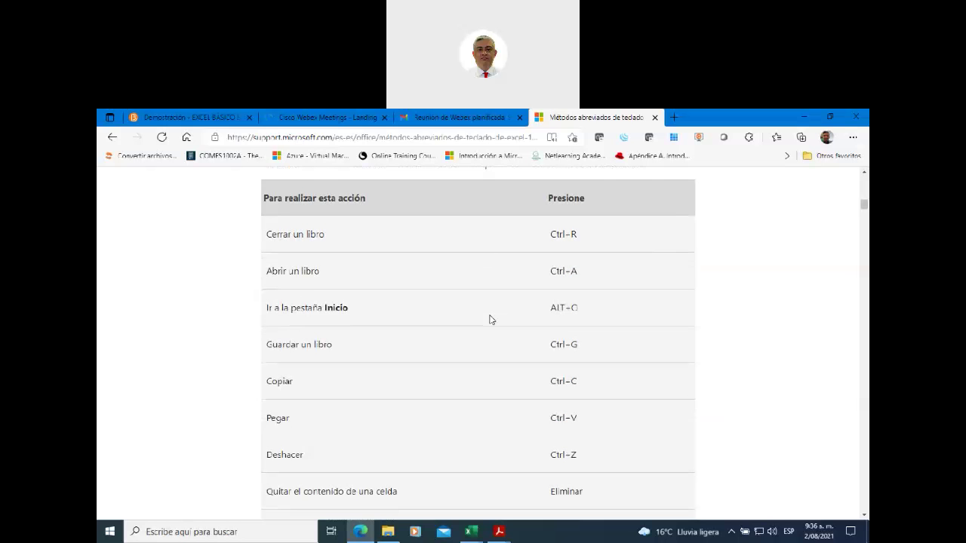
{"action": "scroll", "coordinate": [489, 320], "scroll_direction": "down", "scroll_amount": 1}
{"action": "scroll", "coordinate": [489, 320], "scroll_direction": "down", "scroll_amount": 1}
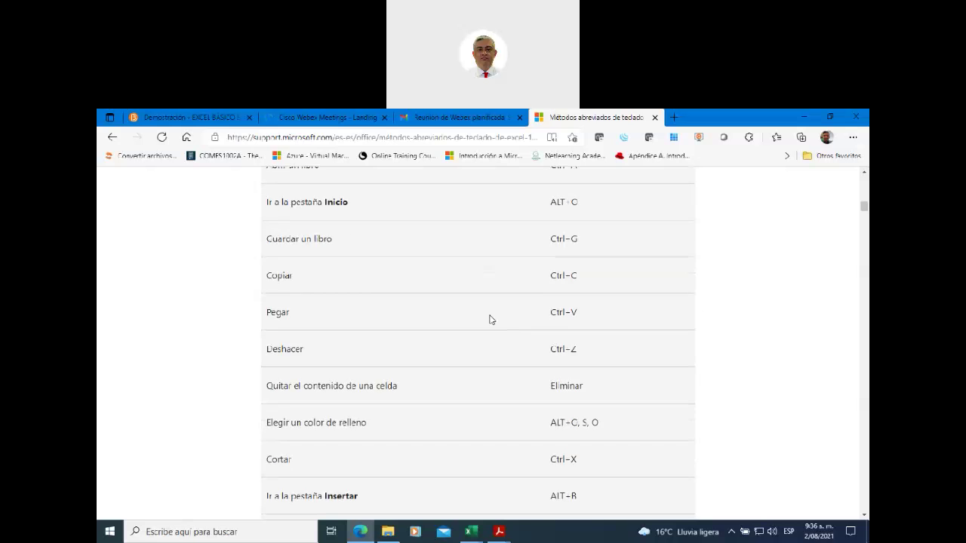
{"action": "scroll", "coordinate": [489, 320], "scroll_direction": "down", "scroll_amount": 1}
{"action": "scroll", "coordinate": [489, 320], "scroll_direction": "down", "scroll_amount": 2}
{"action": "scroll", "coordinate": [489, 320], "scroll_direction": "down", "scroll_amount": 2}
{"action": "scroll", "coordinate": [489, 320], "scroll_direction": "down", "scroll_amount": 2}
{"action": "scroll", "coordinate": [489, 320], "scroll_direction": "down", "scroll_amount": 3}
{"action": "scroll", "coordinate": [489, 320], "scroll_direction": "up", "scroll_amount": 2}
{"action": "scroll", "coordinate": [489, 320], "scroll_direction": "up", "scroll_amount": 3}
{"action": "scroll", "coordinate": [489, 320], "scroll_direction": "up", "scroll_amount": 3}
{"action": "scroll", "coordinate": [489, 320], "scroll_direction": "up", "scroll_amount": 4}
{"action": "scroll", "coordinate": [489, 320], "scroll_direction": "up", "scroll_amount": 3}
{"action": "scroll", "coordinate": [489, 320], "scroll_direction": "down", "scroll_amount": 3}
{"action": "mouse_move", "coordinate": [550, 276]}
{"action": "left_mouse_down"}
{"action": "mouse_move", "coordinate": [582, 282]}
{"action": "mouse_move", "coordinate": [597, 311]}
{"action": "left_mouse_up"}
{"action": "left_click_drag", "start_coordinate": [547, 239], "coordinate": [578, 246]}
{"action": "left_click_drag", "start_coordinate": [547, 349], "coordinate": [603, 347]}
{"action": "scroll", "coordinate": [596, 320], "scroll_direction": "down", "scroll_amount": 3}
{"action": "left_click_drag", "start_coordinate": [544, 353], "coordinate": [587, 355]}
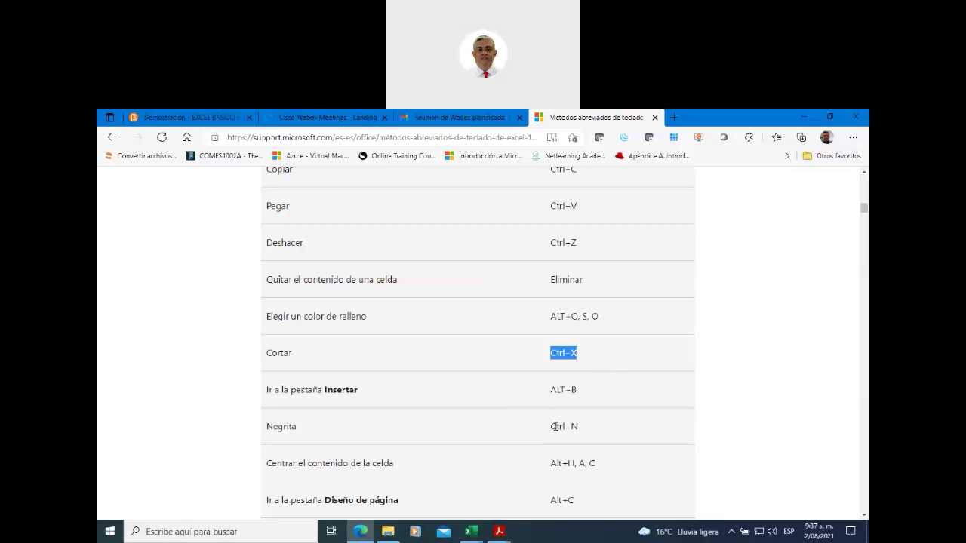
{"action": "left_click_drag", "start_coordinate": [550, 428], "coordinate": [584, 429]}
{"action": "scroll", "coordinate": [614, 415], "scroll_direction": "down", "scroll_amount": 3}
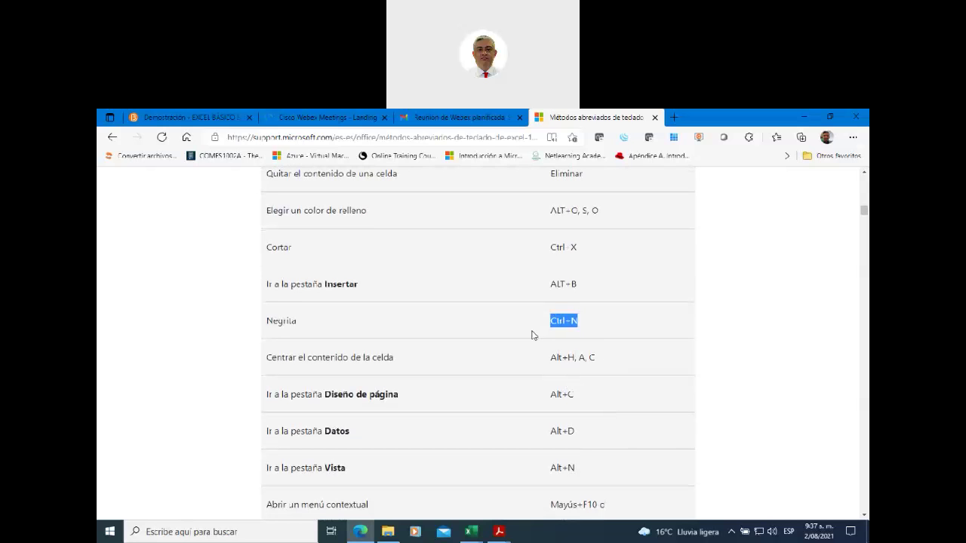
{"action": "left_click", "coordinate": [472, 526]}
{"action": "left_click", "coordinate": [485, 498]}
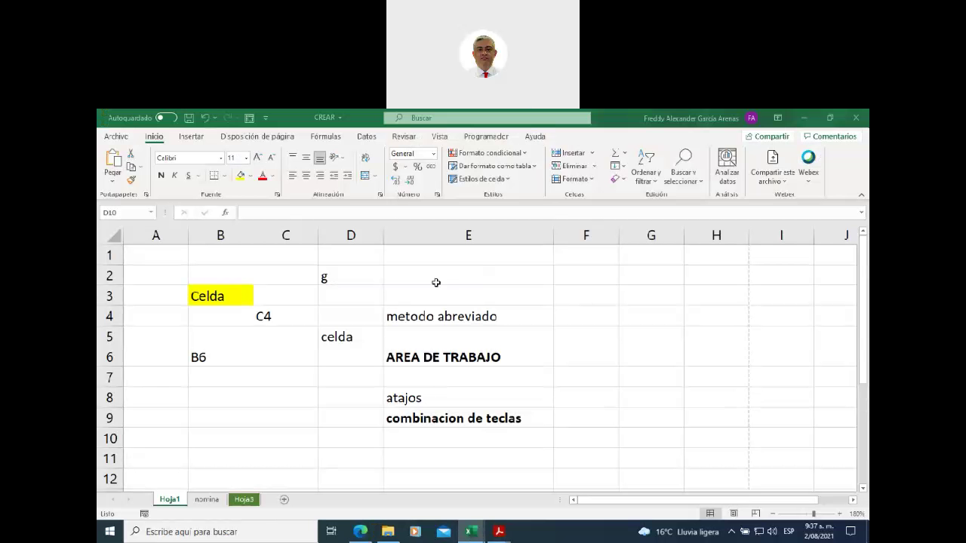
{"action": "left_click", "coordinate": [452, 316]}
{"action": "left_click", "coordinate": [454, 290]}
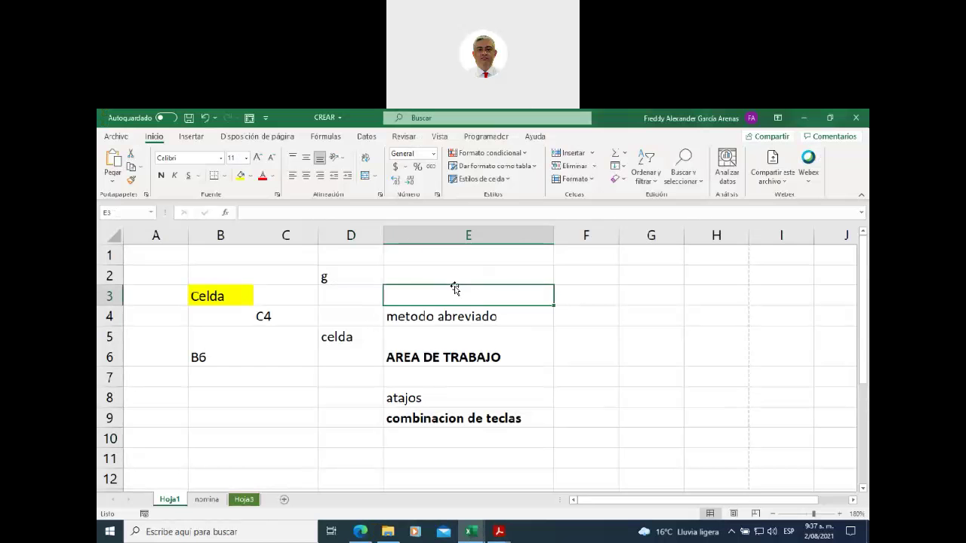
{"action": "left_click", "coordinate": [326, 136]}
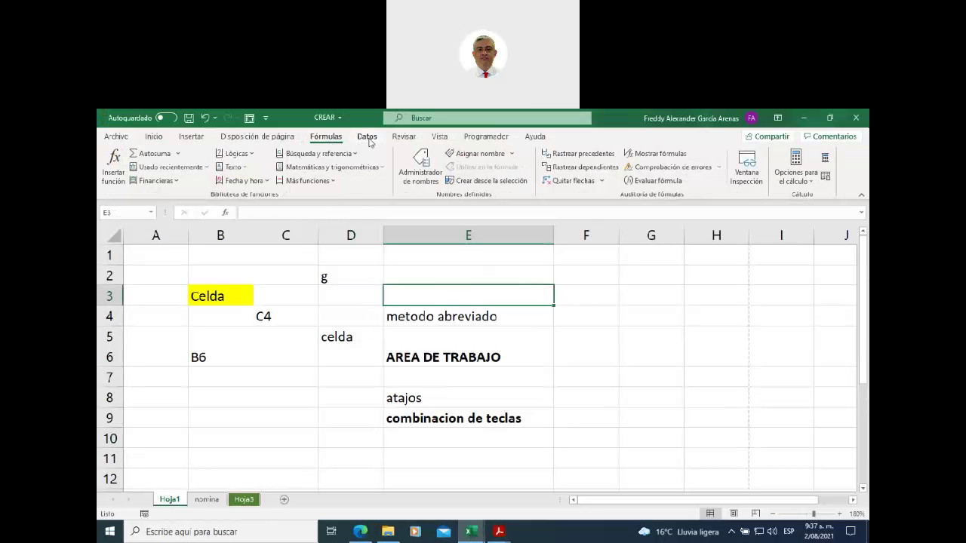
{"action": "left_click", "coordinate": [367, 138]}
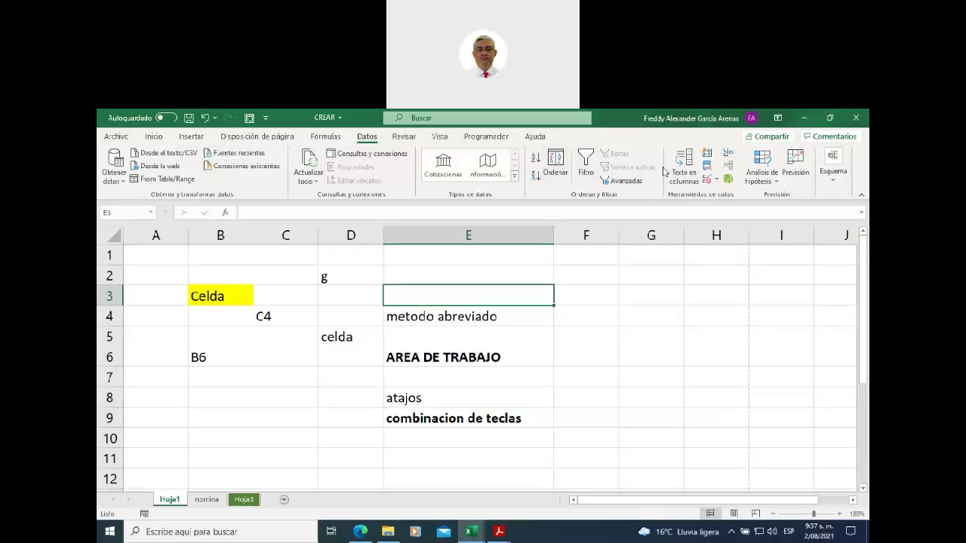
{"action": "left_click", "coordinate": [326, 137]}
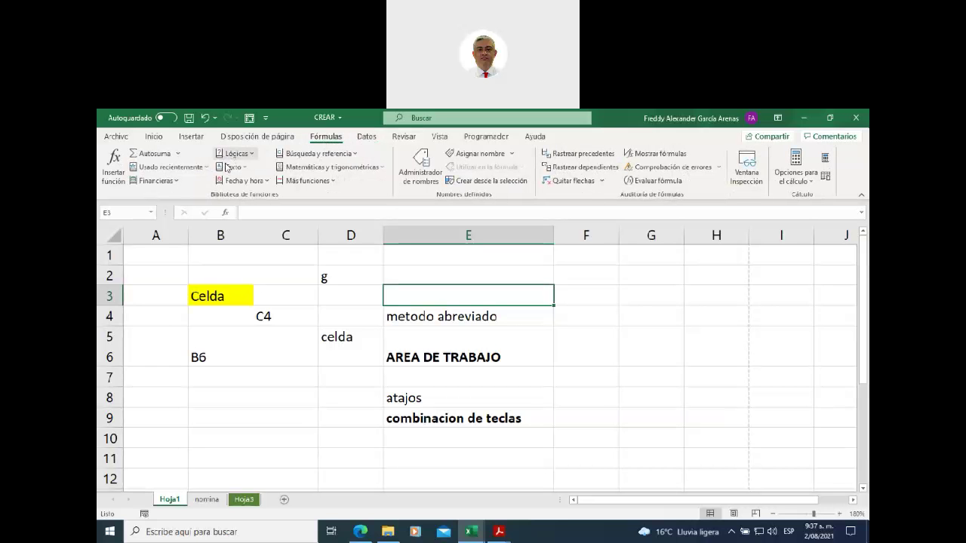
{"action": "left_click", "coordinate": [276, 139]}
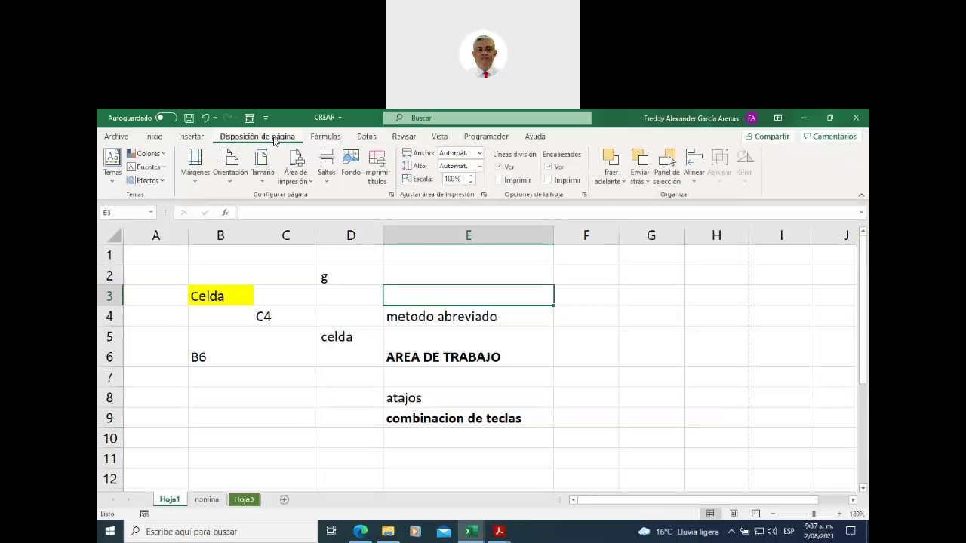
{"action": "left_click", "coordinate": [193, 139]}
{"action": "left_click", "coordinate": [153, 138]}
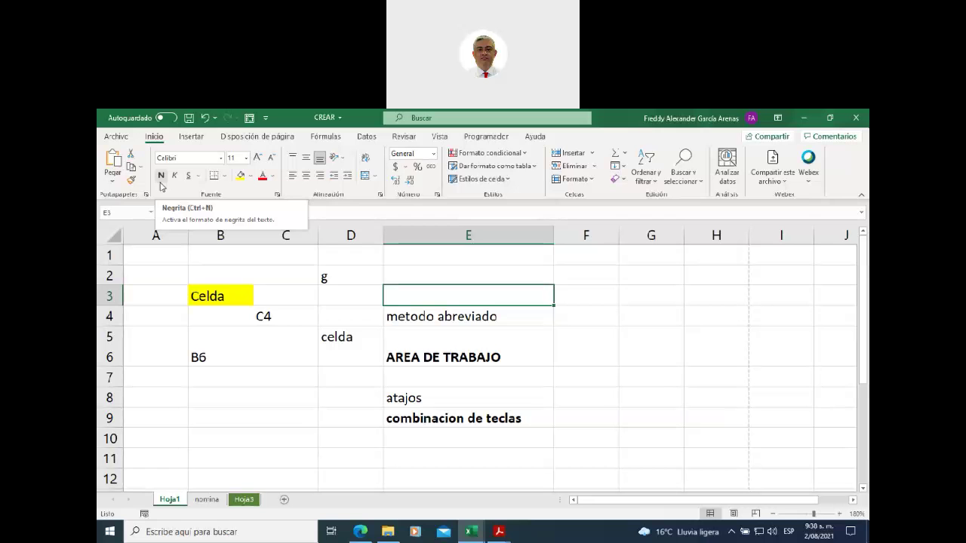
{"action": "left_click", "coordinate": [366, 537]}
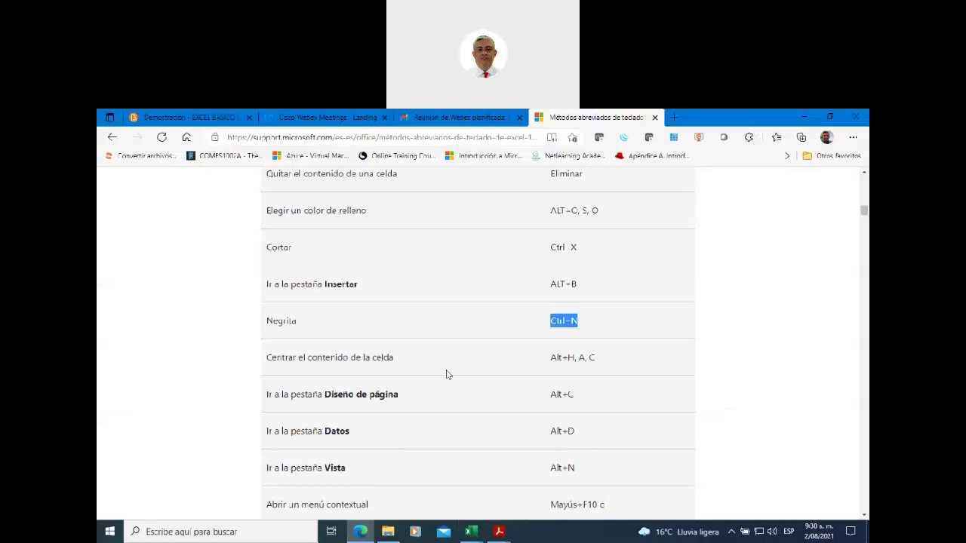
- Scroll back up through the shortcuts table, then bring the CREAR workbook forward in Excel
{"action": "scroll", "coordinate": [510, 372], "scroll_direction": "up", "scroll_amount": 1}
{"action": "scroll", "coordinate": [509, 372], "scroll_direction": "up", "scroll_amount": 1}
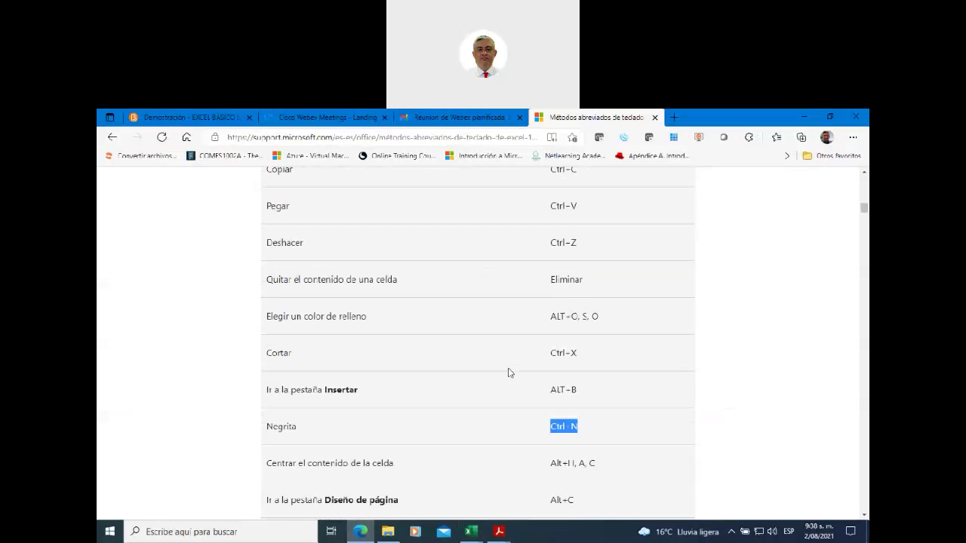
{"action": "scroll", "coordinate": [542, 397], "scroll_direction": "up", "scroll_amount": 1}
{"action": "scroll", "coordinate": [543, 398], "scroll_direction": "up", "scroll_amount": 1}
{"action": "scroll", "coordinate": [543, 397], "scroll_direction": "up", "scroll_amount": 1}
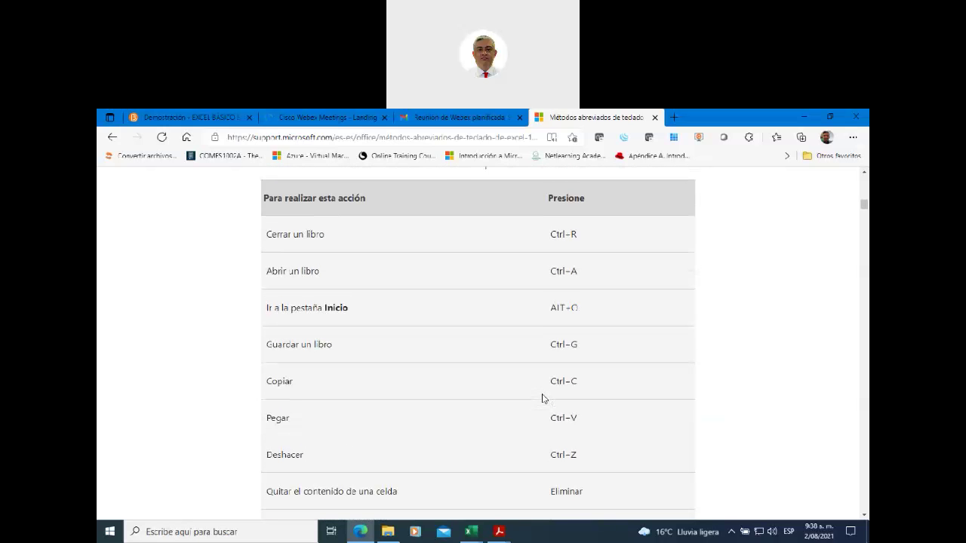
{"action": "scroll", "coordinate": [541, 399], "scroll_direction": "up", "scroll_amount": 1}
{"action": "scroll", "coordinate": [542, 398], "scroll_direction": "down", "scroll_amount": 1}
{"action": "left_click", "coordinate": [471, 531]}
{"action": "left_click", "coordinate": [508, 503]}
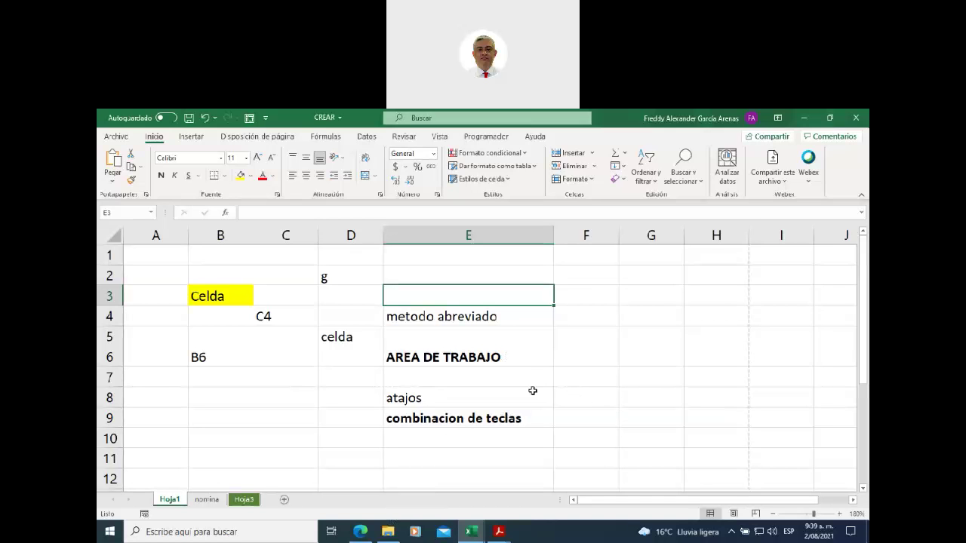
- Add a new blank sheet, Hoja10, and adjust the height of row 4
{"action": "left_click", "coordinate": [771, 173]}
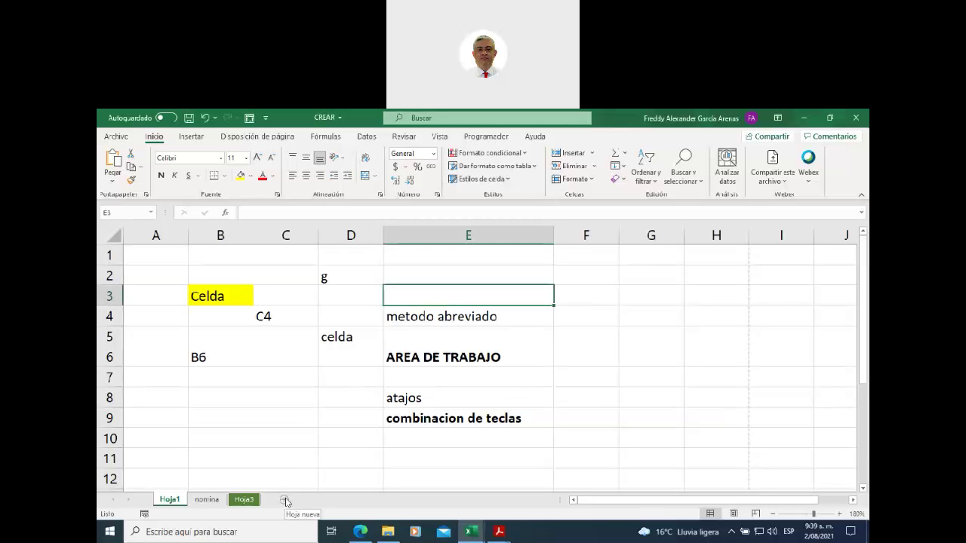
{"action": "left_click", "coordinate": [283, 469]}
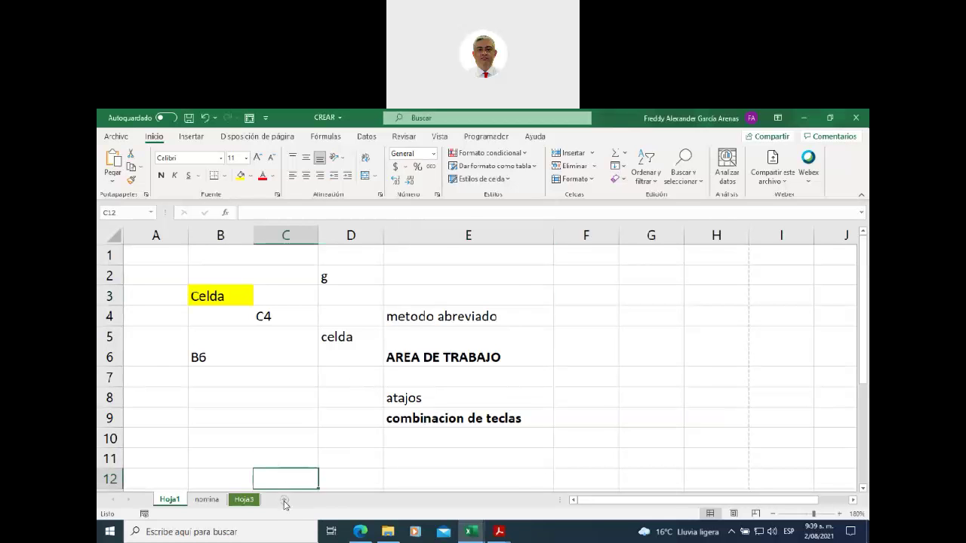
{"action": "left_click", "coordinate": [285, 501]}
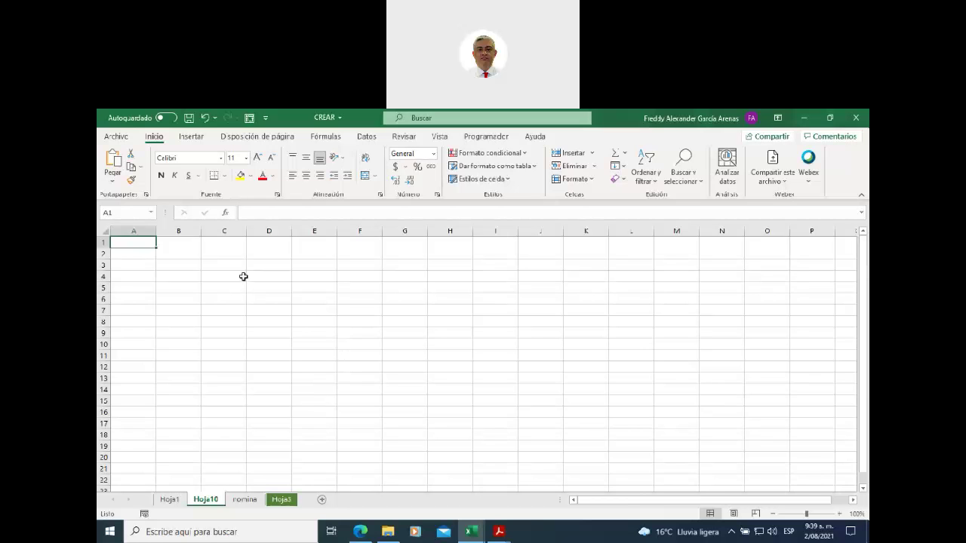
{"action": "left_click", "coordinate": [249, 277]}
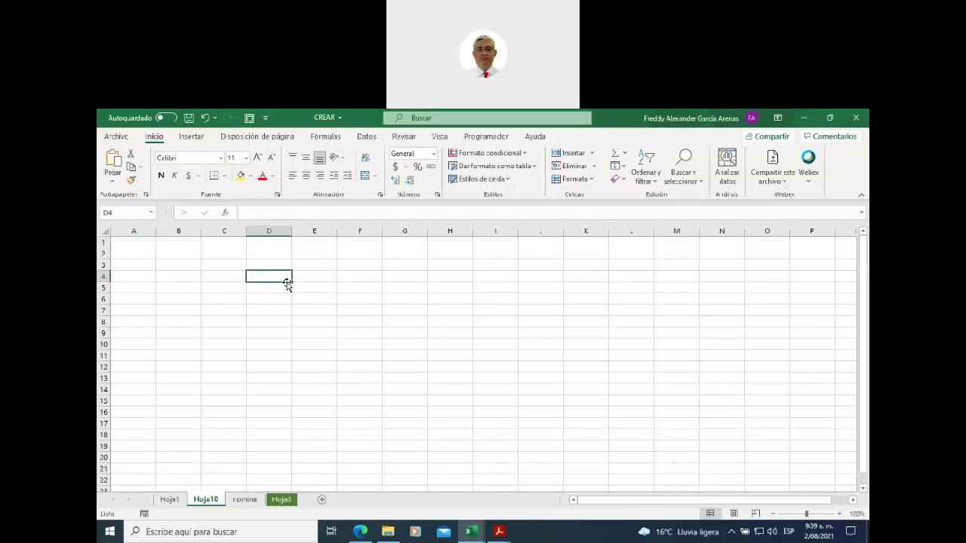
{"action": "left_click", "coordinate": [266, 231]}
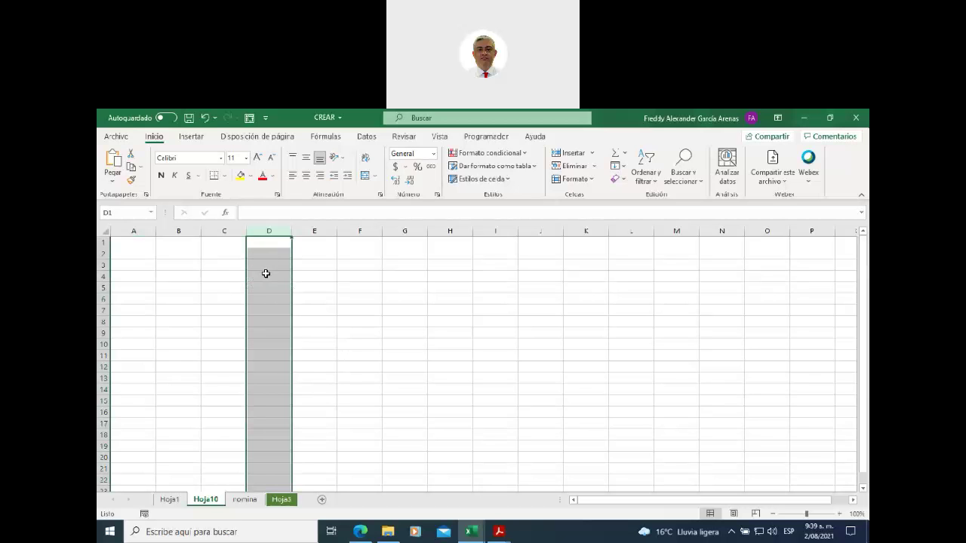
{"action": "left_click", "coordinate": [265, 273]}
{"action": "left_click_drag", "start_coordinate": [101, 281], "coordinate": [100, 279]}
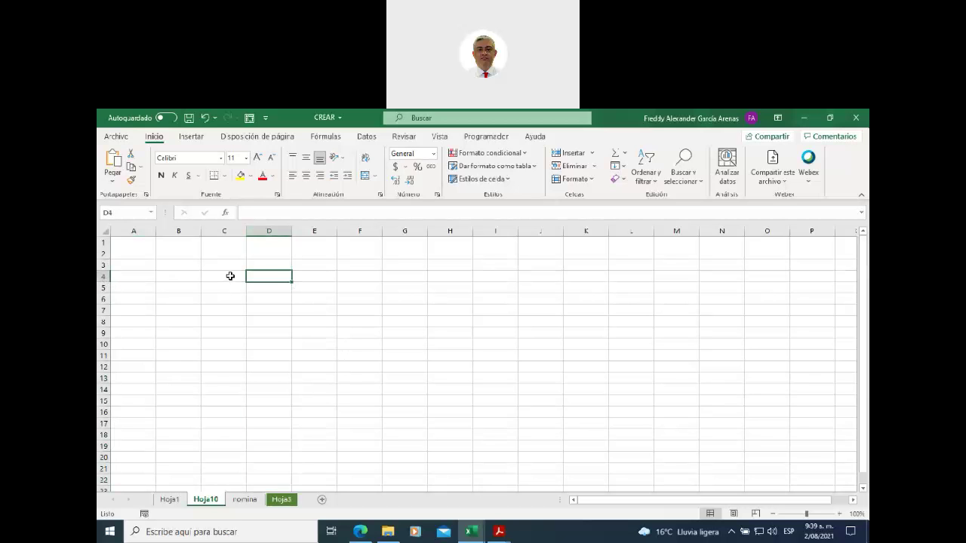
- Zoom the new sheet in to 150%
{"action": "left_click", "coordinate": [838, 514]}
{"action": "left_click", "coordinate": [838, 514]}
{"action": "left_click", "coordinate": [838, 514]}
{"action": "left_click", "coordinate": [839, 514]}
{"action": "left_click", "coordinate": [839, 514]}
{"action": "left_click", "coordinate": [838, 514]}
{"action": "left_click", "coordinate": [838, 514]}
{"action": "left_click", "coordinate": [838, 514]}
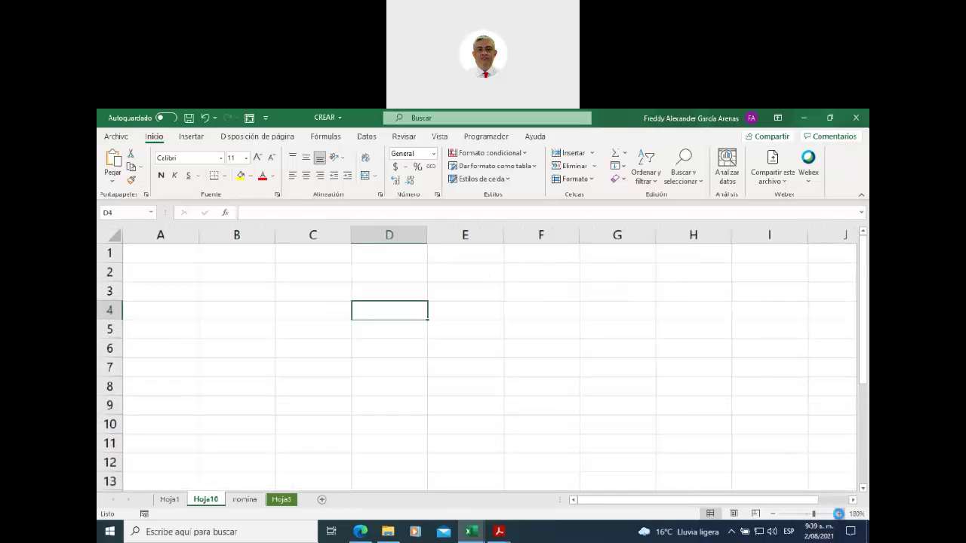
{"action": "left_click", "coordinate": [838, 514]}
{"action": "left_click", "coordinate": [839, 514]}
{"action": "left_click", "coordinate": [589, 381]}
{"action": "right_click", "coordinate": [335, 306]}
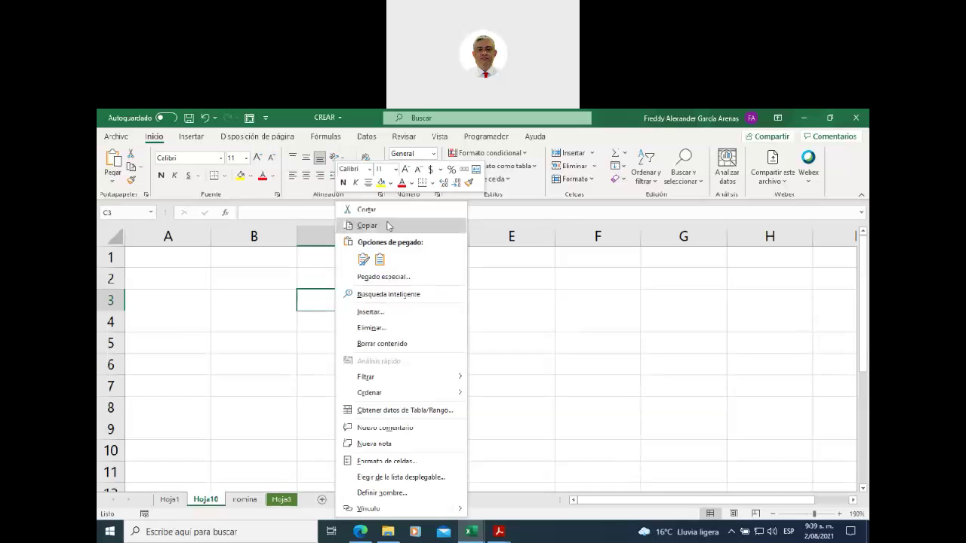
{"action": "left_click", "coordinate": [231, 305]}
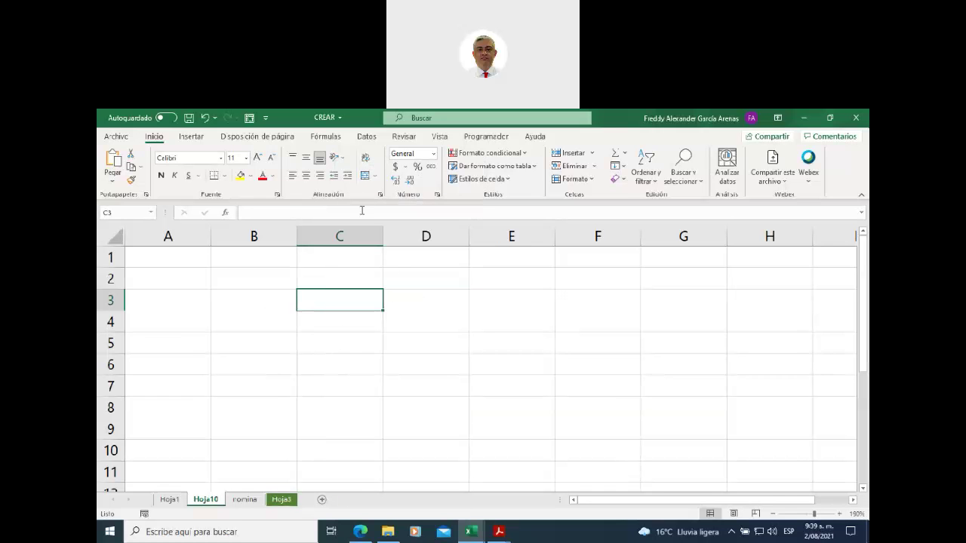
{"action": "left_click", "coordinate": [191, 137]}
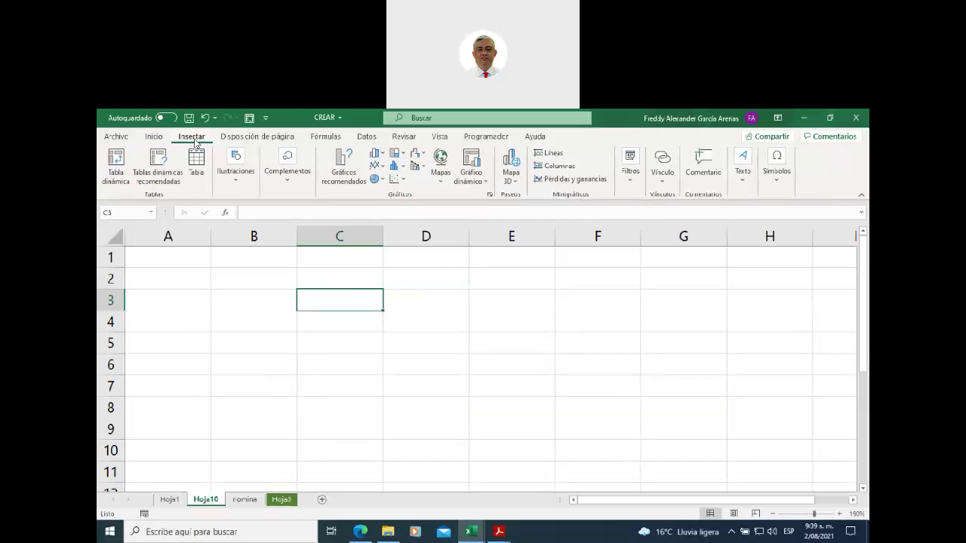
{"action": "left_click", "coordinate": [240, 137]}
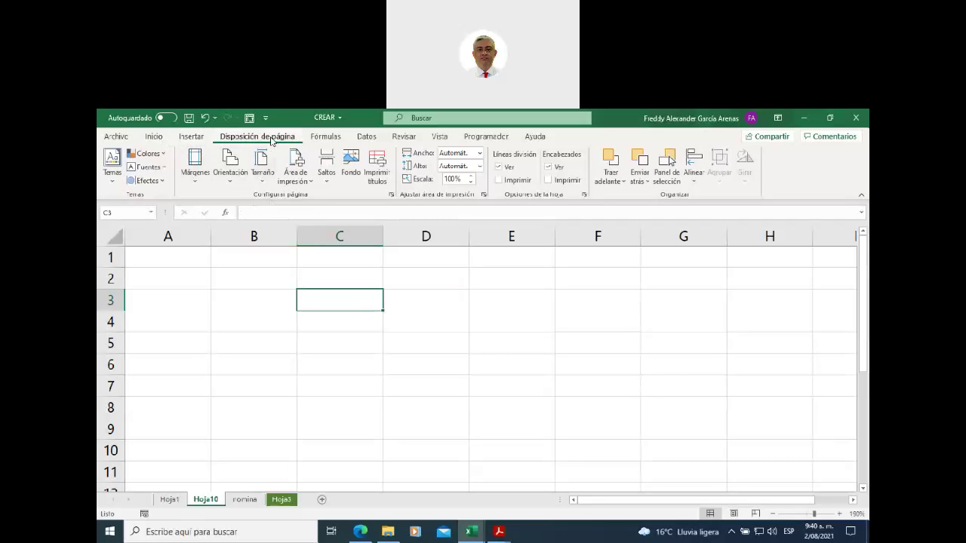
{"action": "left_click", "coordinate": [262, 181]}
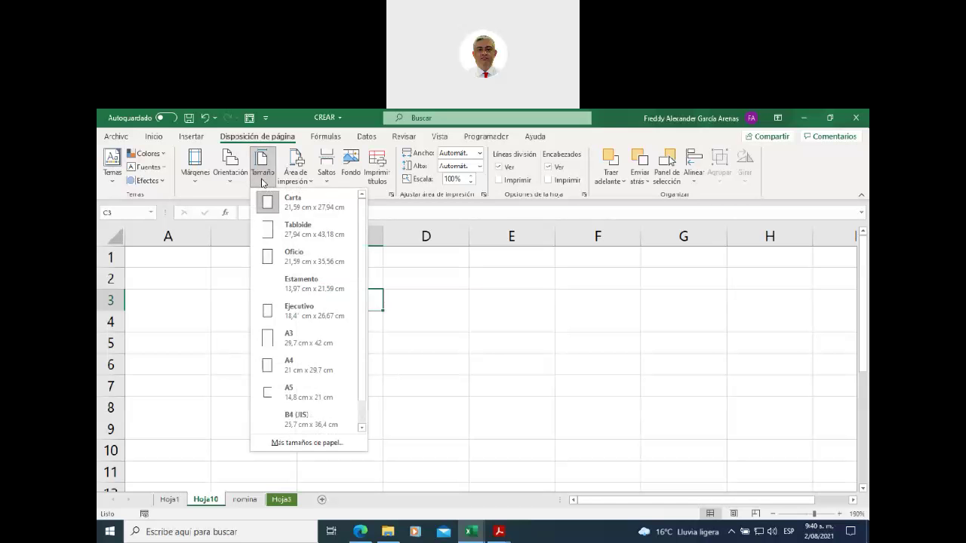
{"action": "left_click", "coordinate": [218, 282]}
{"action": "left_click", "coordinate": [220, 280]}
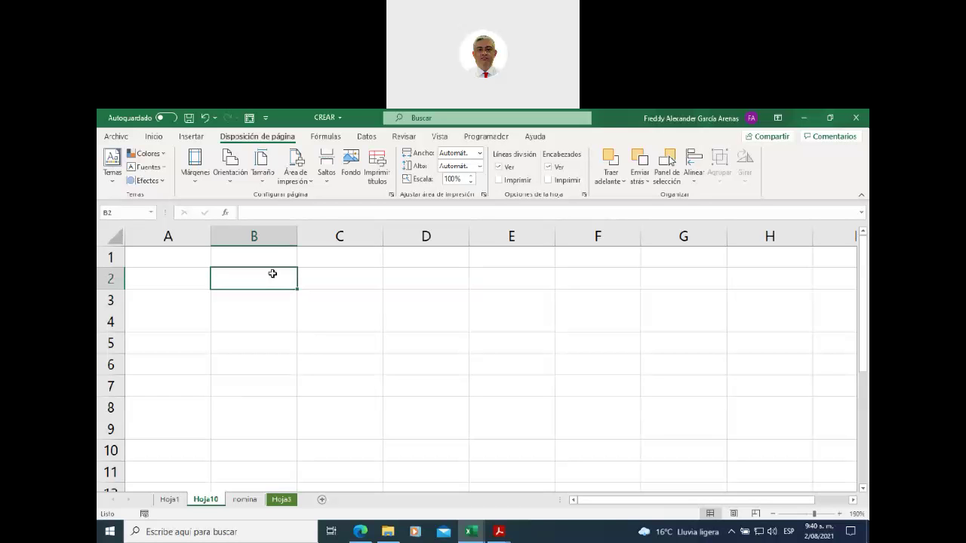
{"action": "left_click", "coordinate": [155, 138]}
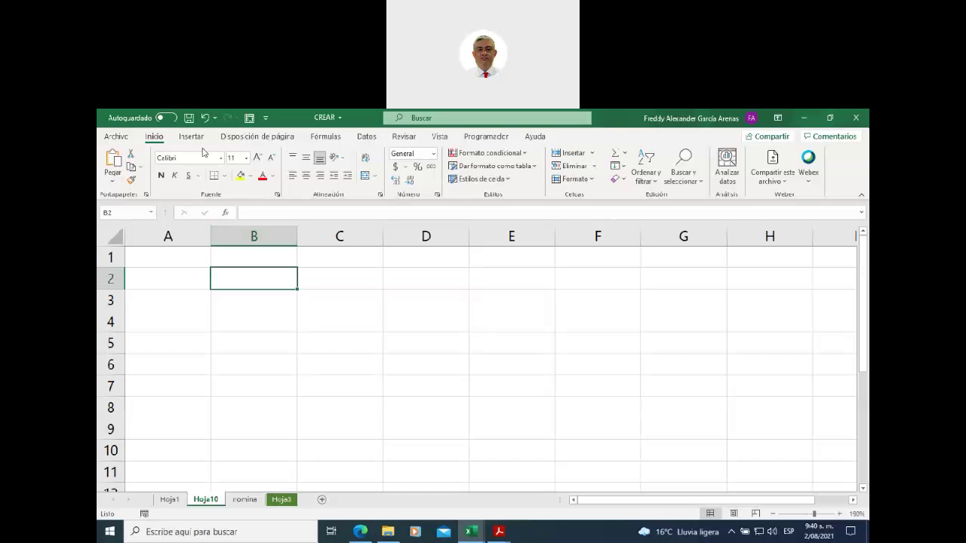
{"action": "left_click", "coordinate": [116, 139]}
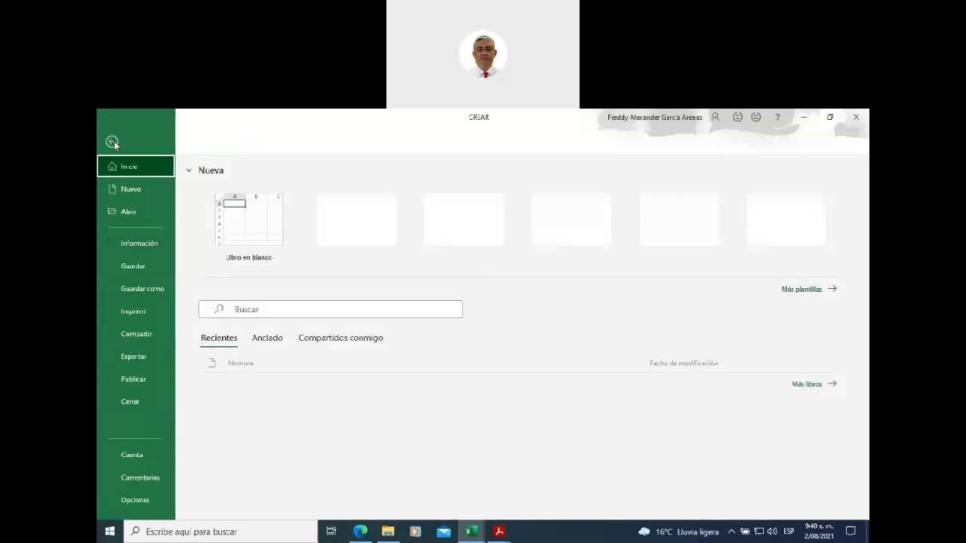
{"action": "left_click", "coordinate": [114, 141]}
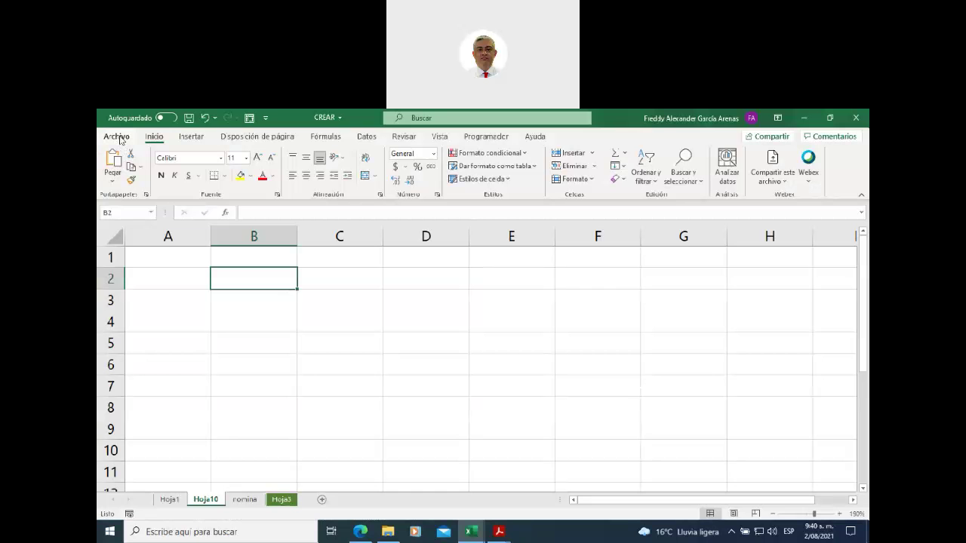
{"action": "left_click", "coordinate": [499, 532]}
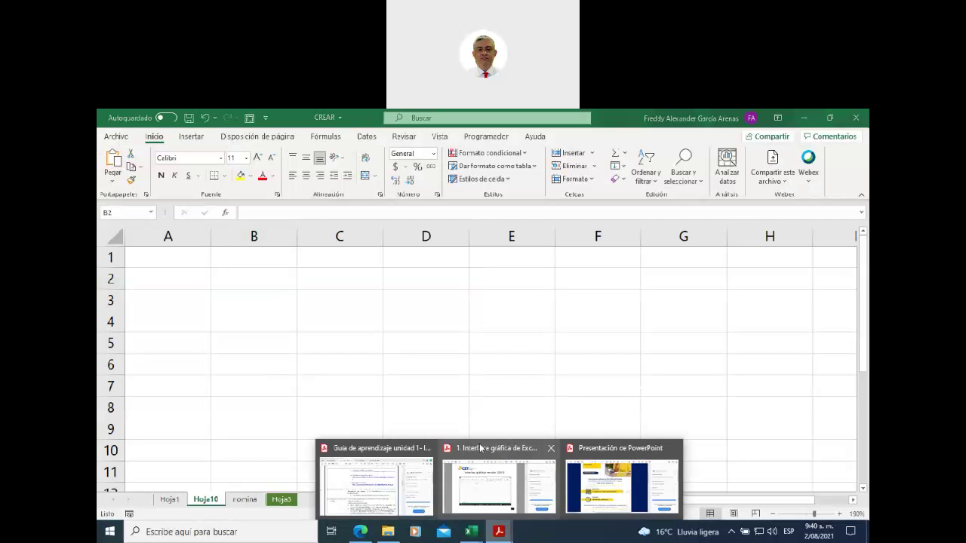
- Bring up the Guía de aprendizaje unidad 1 PDF, then close Acrobat and all its tabs
{"action": "left_click", "coordinate": [375, 479]}
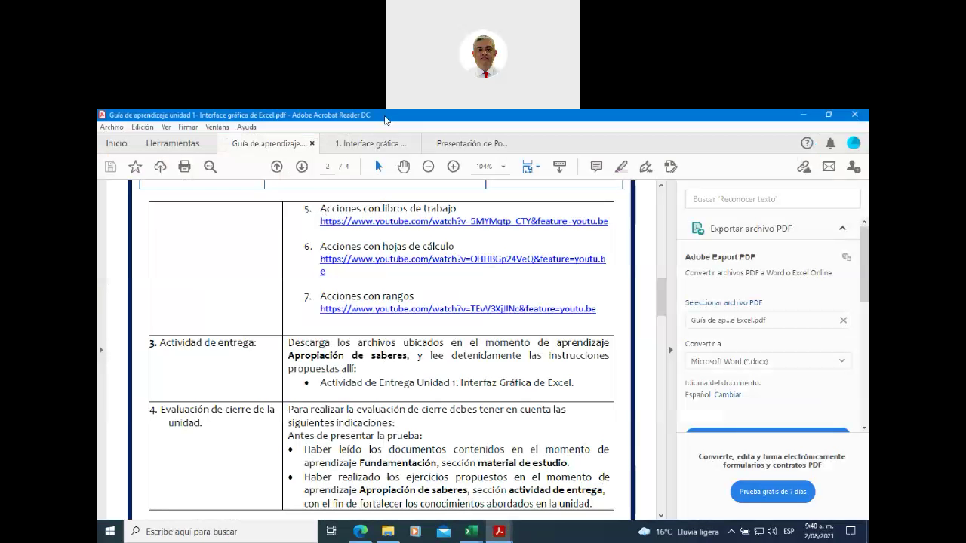
{"action": "double_click", "coordinate": [386, 120]}
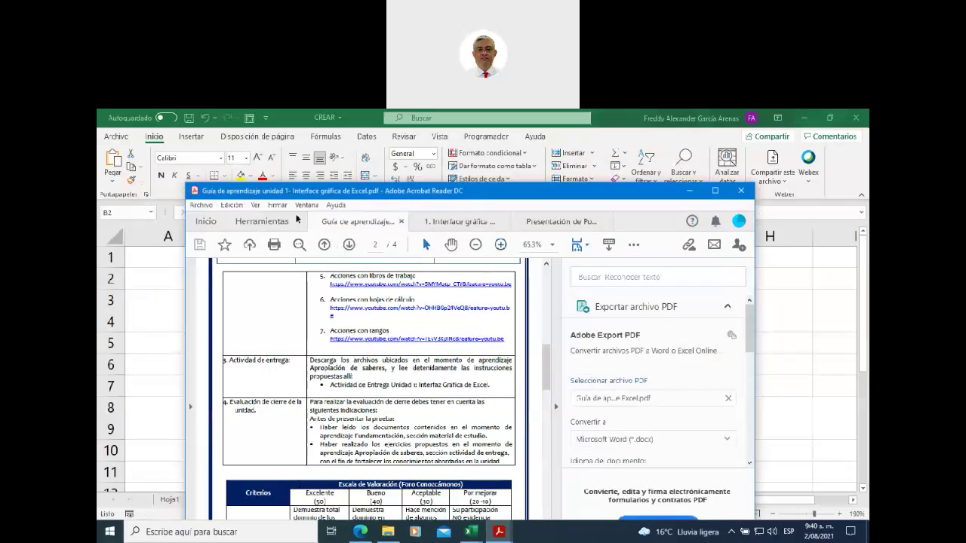
{"action": "left_click", "coordinate": [205, 222]}
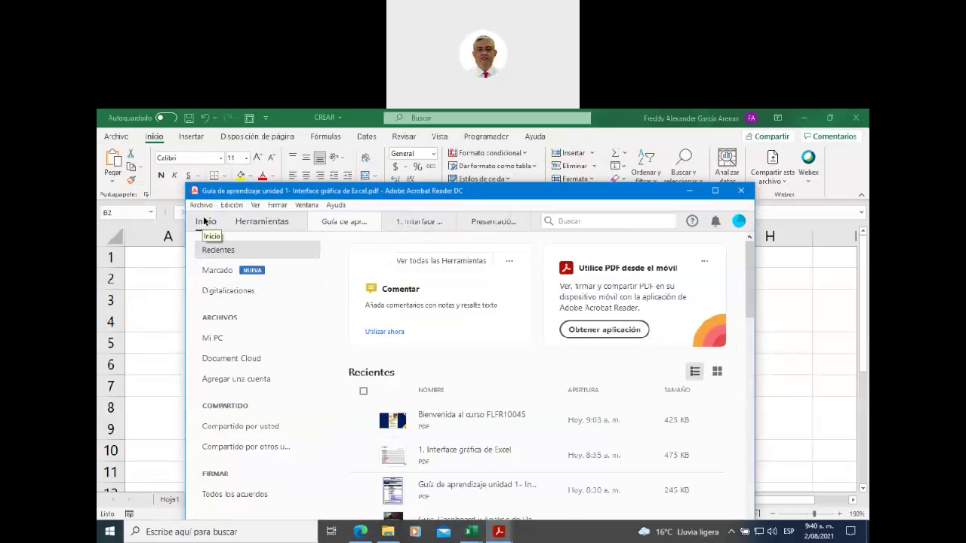
{"action": "left_click_drag", "start_coordinate": [487, 192], "coordinate": [611, 300]}
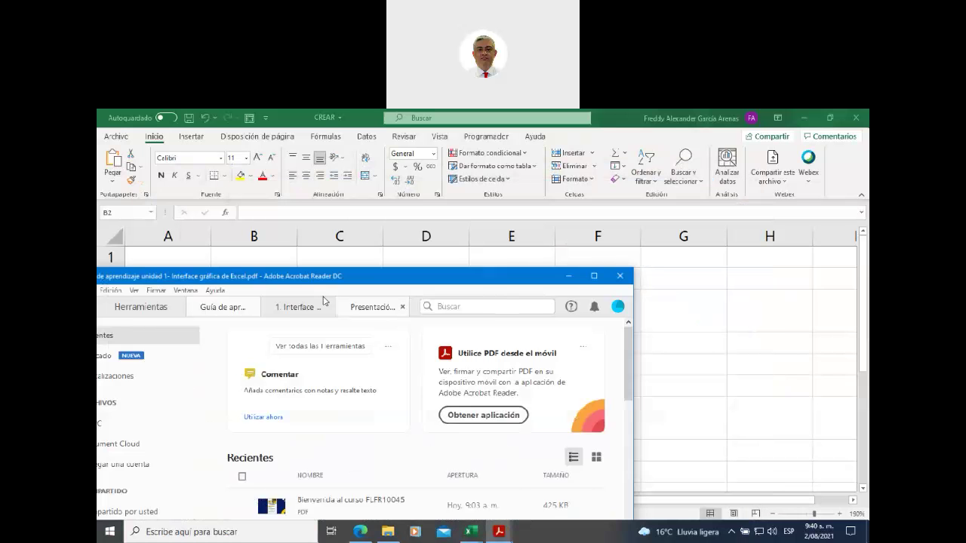
{"action": "left_click", "coordinate": [576, 298]}
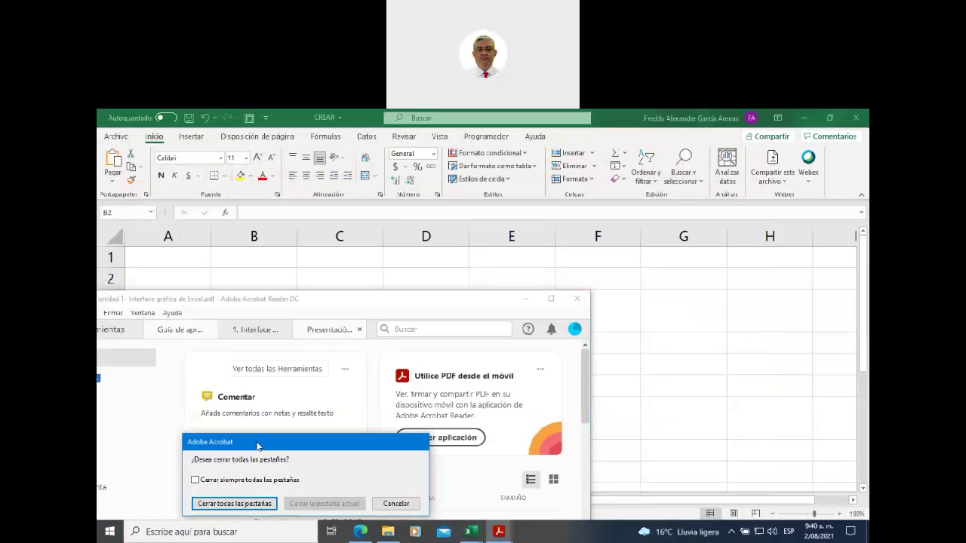
{"action": "left_click", "coordinate": [234, 504]}
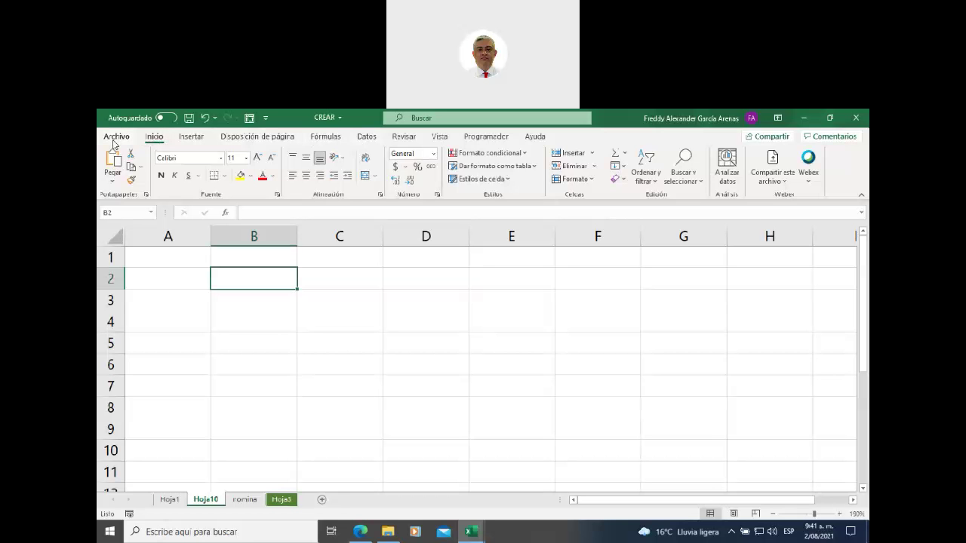
- Open the Archivo view, then minimize the CREAR window to reveal the EJERCICIOS workbook
{"action": "left_click", "coordinate": [115, 139]}
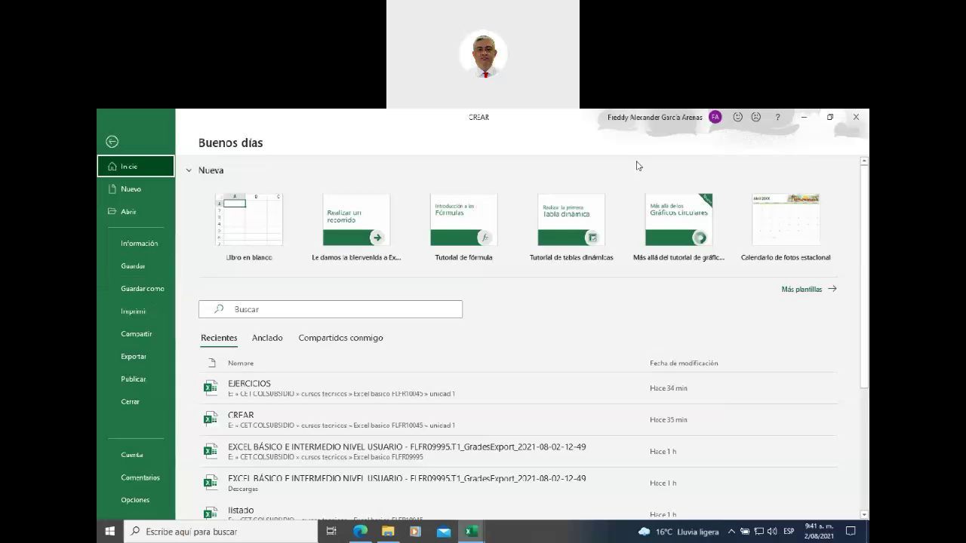
{"action": "left_click", "coordinate": [804, 118]}
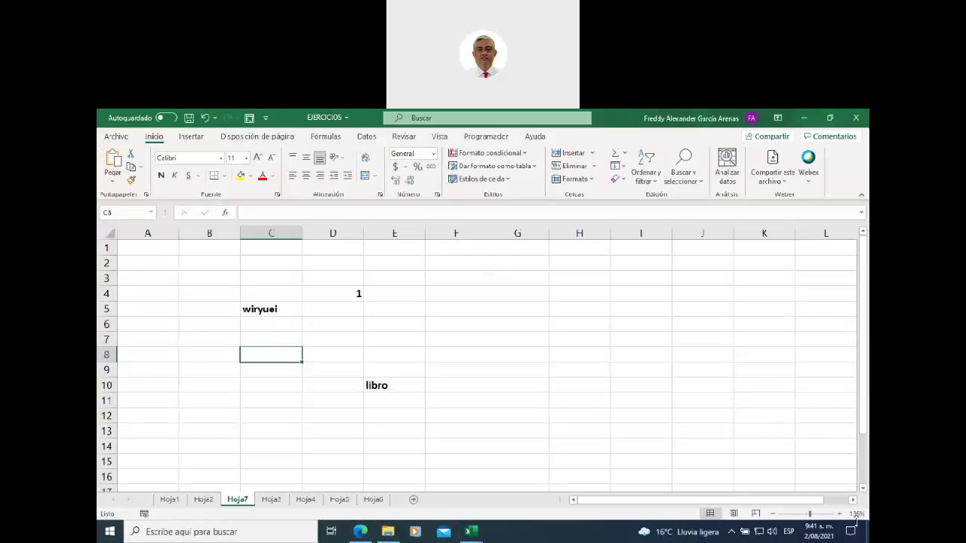
- Minimize Excel, move the LISTADO NETCAD GRD 8 desktop icon lower, and restore the EJERCICIOS workbook
{"action": "left_click", "coordinate": [866, 532]}
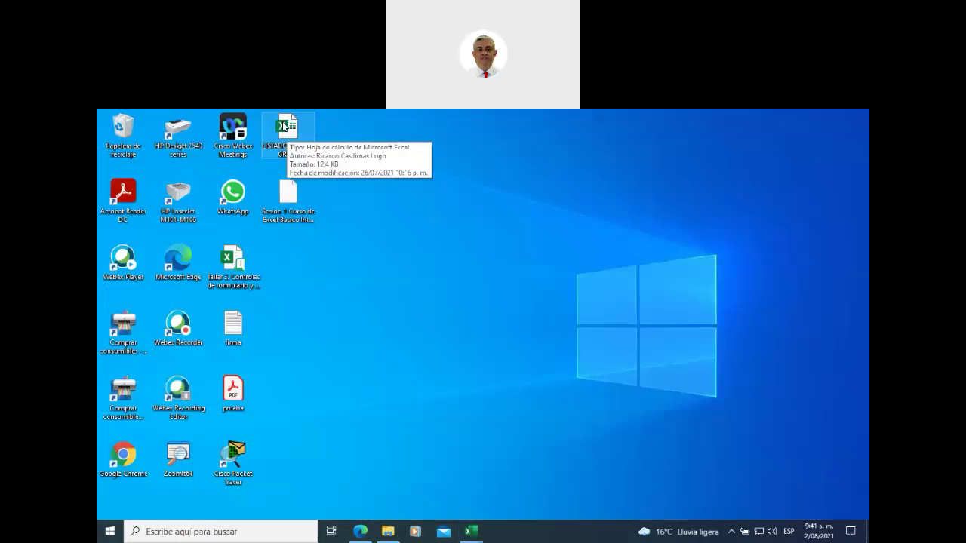
{"action": "left_click_drag", "start_coordinate": [285, 127], "coordinate": [287, 261]}
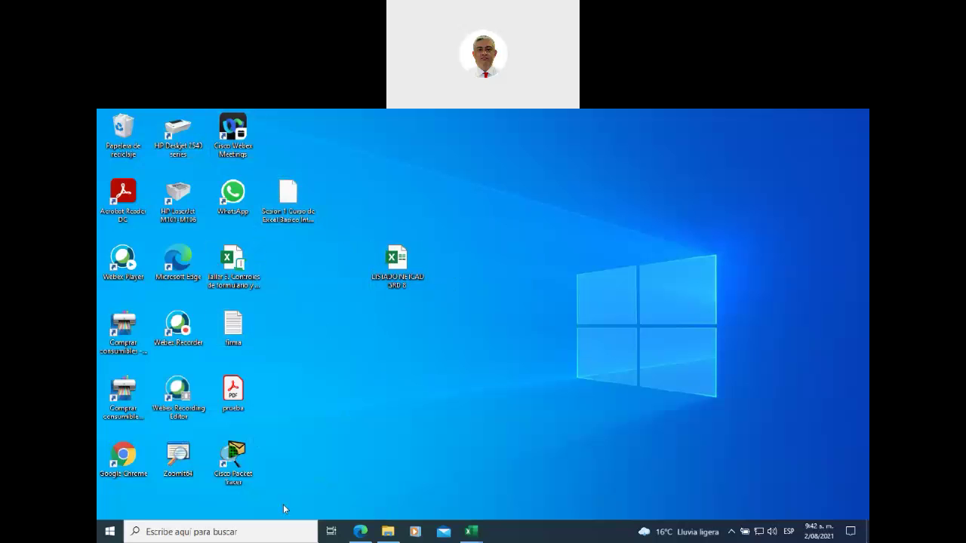
{"action": "left_click", "coordinate": [470, 532]}
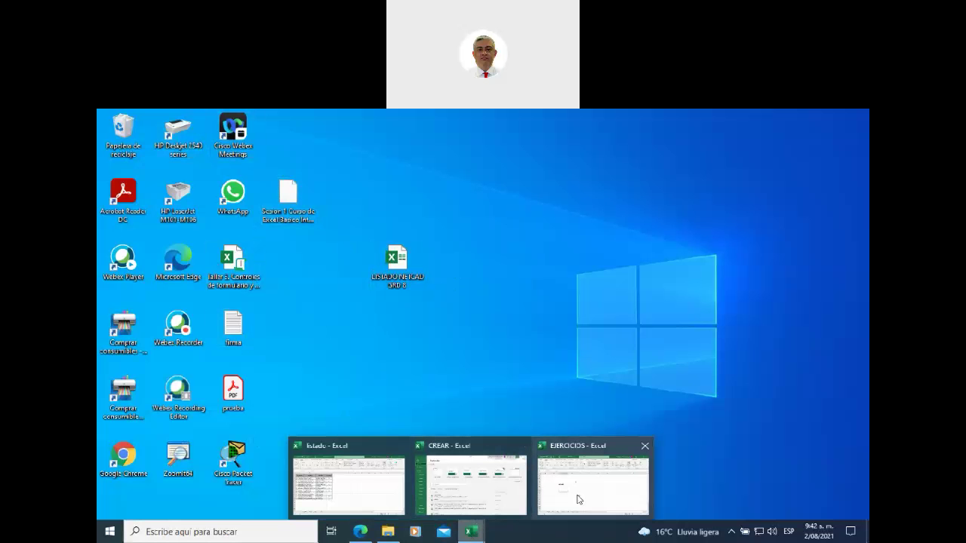
{"action": "left_click", "coordinate": [579, 499]}
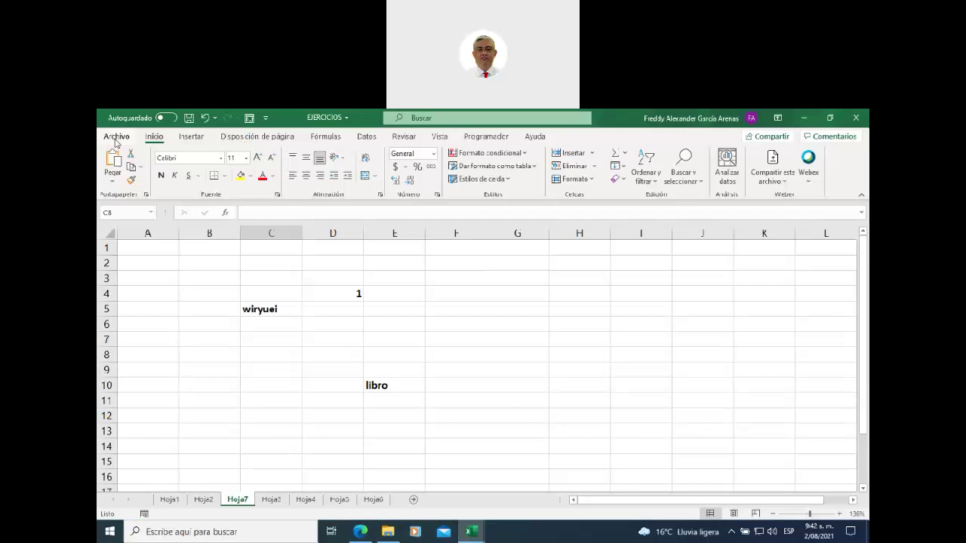
- Preview the 'Le damos la bienvenida a Excel' tour template from the Archivo new-workbook options
{"action": "left_click", "coordinate": [117, 137]}
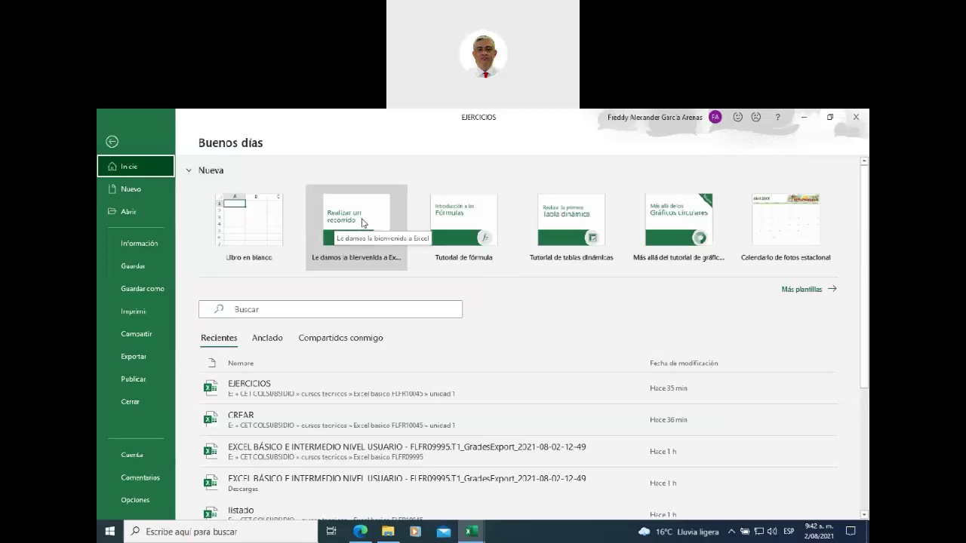
{"action": "mouse_move", "coordinate": [356, 225]}
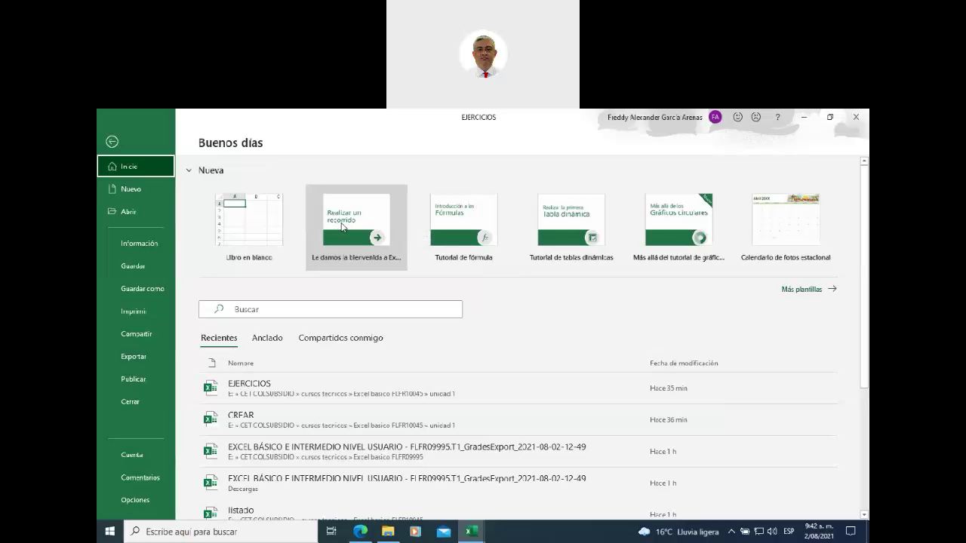
{"action": "left_click", "coordinate": [342, 226]}
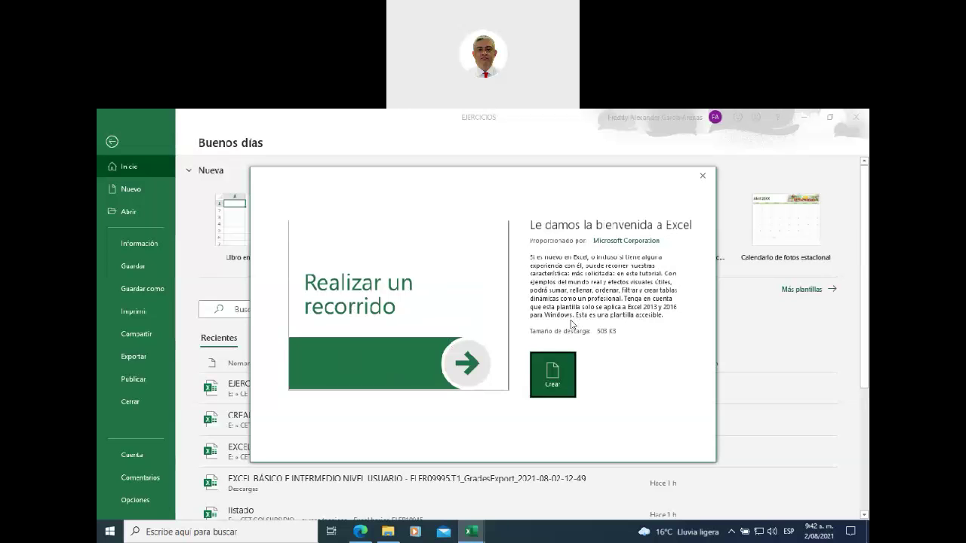
- Create the 'Le damos la bienvenida a Excel' tour workbook from the template and scroll its first sheet
{"action": "left_click", "coordinate": [554, 373]}
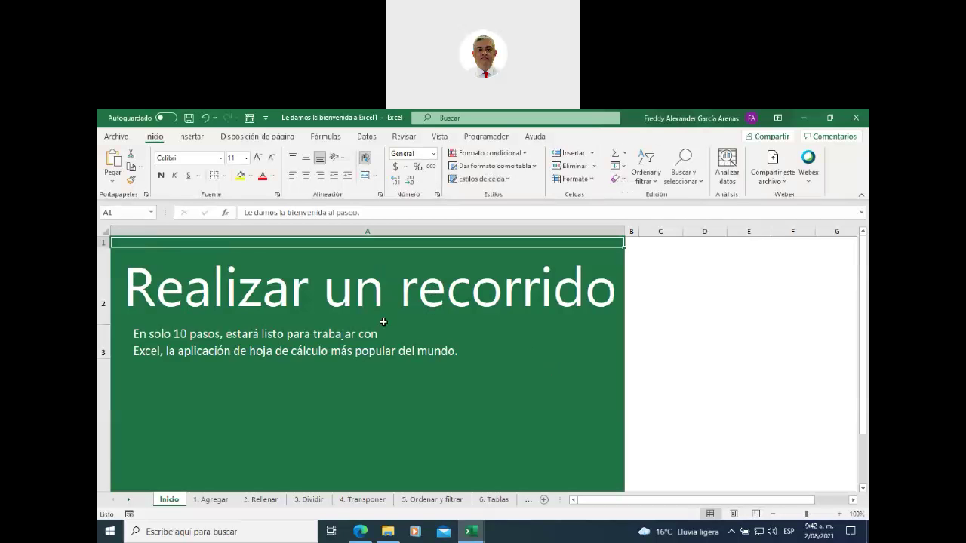
{"action": "scroll", "coordinate": [432, 317], "scroll_direction": "down", "scroll_amount": 3}
{"action": "scroll", "coordinate": [432, 318], "scroll_direction": "down", "scroll_amount": 5}
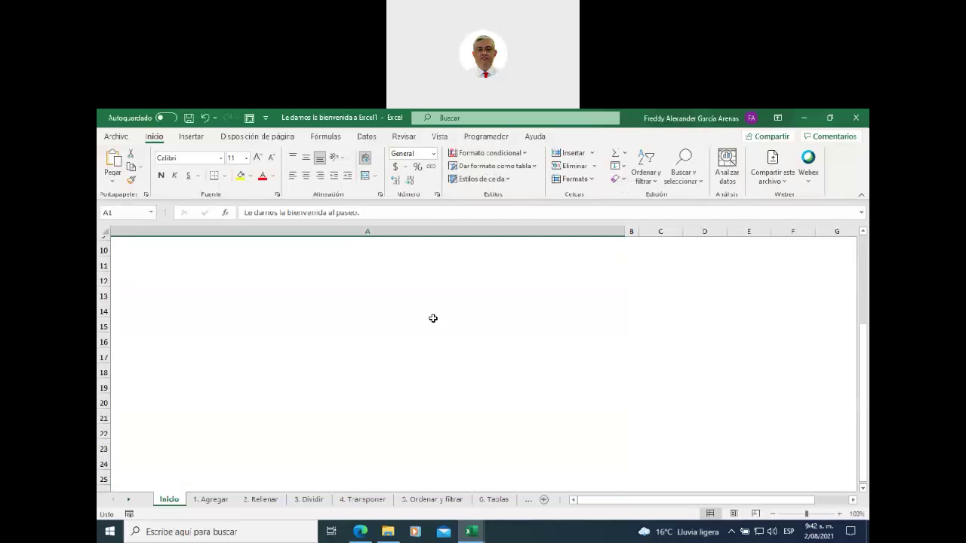
{"action": "scroll", "coordinate": [432, 318], "scroll_direction": "up", "scroll_amount": 8}
{"action": "scroll", "coordinate": [433, 318], "scroll_direction": "down", "scroll_amount": 3}
{"action": "scroll", "coordinate": [434, 332], "scroll_direction": "up", "scroll_amount": 2}
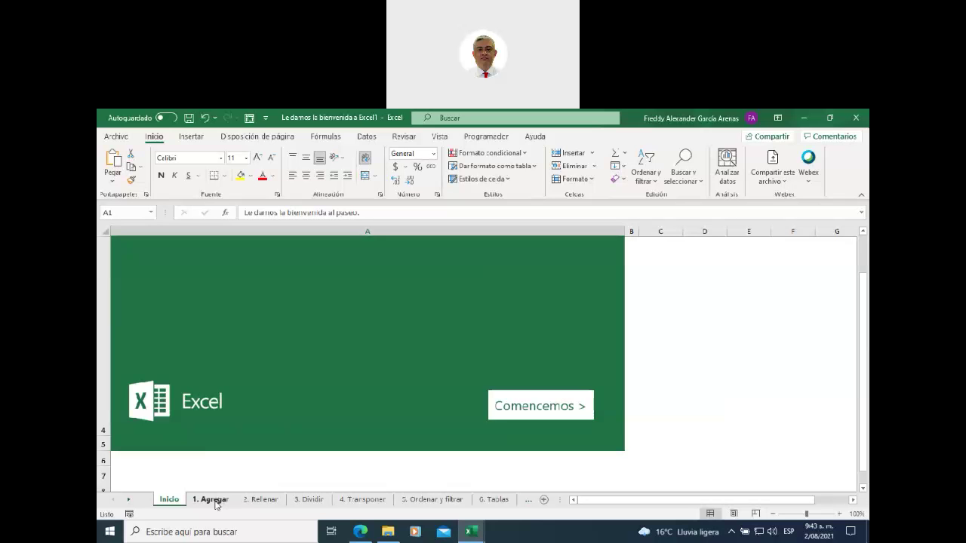
- Scroll through the 1. Agregar lesson sheet to the bottom and back to the top
{"action": "left_click", "coordinate": [214, 500]}
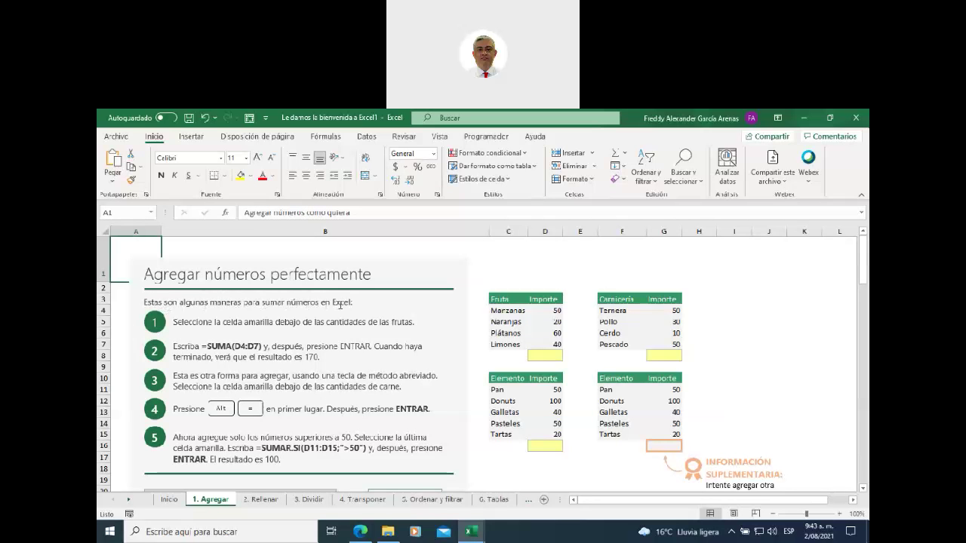
{"action": "scroll", "coordinate": [426, 381], "scroll_direction": "down", "scroll_amount": 1}
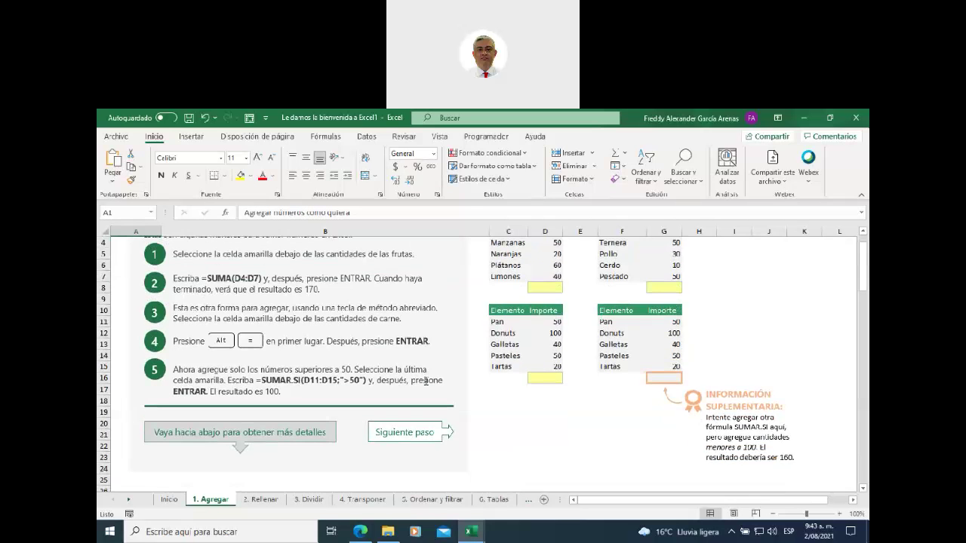
{"action": "scroll", "coordinate": [426, 381], "scroll_direction": "down", "scroll_amount": 1}
{"action": "scroll", "coordinate": [426, 381], "scroll_direction": "down", "scroll_amount": 2}
{"action": "scroll", "coordinate": [425, 381], "scroll_direction": "down", "scroll_amount": 1}
{"action": "scroll", "coordinate": [426, 381], "scroll_direction": "down", "scroll_amount": 1}
{"action": "scroll", "coordinate": [425, 381], "scroll_direction": "down", "scroll_amount": 2}
{"action": "scroll", "coordinate": [425, 381], "scroll_direction": "down", "scroll_amount": 1}
{"action": "scroll", "coordinate": [426, 381], "scroll_direction": "down", "scroll_amount": 1}
{"action": "scroll", "coordinate": [426, 382], "scroll_direction": "down", "scroll_amount": 2}
{"action": "scroll", "coordinate": [426, 382], "scroll_direction": "down", "scroll_amount": 2}
{"action": "scroll", "coordinate": [426, 383], "scroll_direction": "down", "scroll_amount": 1}
{"action": "scroll", "coordinate": [425, 382], "scroll_direction": "down", "scroll_amount": 2}
{"action": "scroll", "coordinate": [426, 382], "scroll_direction": "down", "scroll_amount": 2}
{"action": "scroll", "coordinate": [426, 382], "scroll_direction": "down", "scroll_amount": 2}
{"action": "scroll", "coordinate": [426, 382], "scroll_direction": "down", "scroll_amount": 2}
{"action": "scroll", "coordinate": [426, 386], "scroll_direction": "down", "scroll_amount": 2}
{"action": "scroll", "coordinate": [427, 387], "scroll_direction": "down", "scroll_amount": 2}
{"action": "scroll", "coordinate": [426, 385], "scroll_direction": "down", "scroll_amount": 1}
{"action": "scroll", "coordinate": [426, 383], "scroll_direction": "down", "scroll_amount": 1}
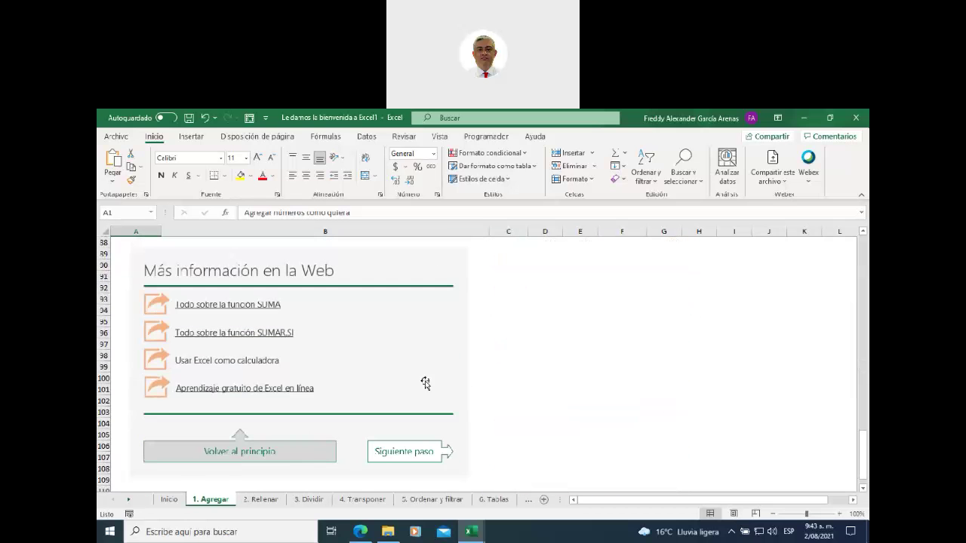
{"action": "scroll", "coordinate": [425, 383], "scroll_direction": "up", "scroll_amount": 4}
{"action": "scroll", "coordinate": [425, 383], "scroll_direction": "up", "scroll_amount": 3}
{"action": "scroll", "coordinate": [426, 383], "scroll_direction": "up", "scroll_amount": 4}
{"action": "scroll", "coordinate": [424, 382], "scroll_direction": "up", "scroll_amount": 2}
{"action": "scroll", "coordinate": [425, 381], "scroll_direction": "up", "scroll_amount": 4}
{"action": "scroll", "coordinate": [425, 382], "scroll_direction": "up", "scroll_amount": 3}
{"action": "scroll", "coordinate": [425, 382], "scroll_direction": "up", "scroll_amount": 5}
{"action": "scroll", "coordinate": [425, 382], "scroll_direction": "up", "scroll_amount": 2}
{"action": "scroll", "coordinate": [425, 382], "scroll_direction": "up", "scroll_amount": 1}
{"action": "scroll", "coordinate": [425, 382], "scroll_direction": "down", "scroll_amount": 1}
{"action": "scroll", "coordinate": [424, 381], "scroll_direction": "up", "scroll_amount": 1}
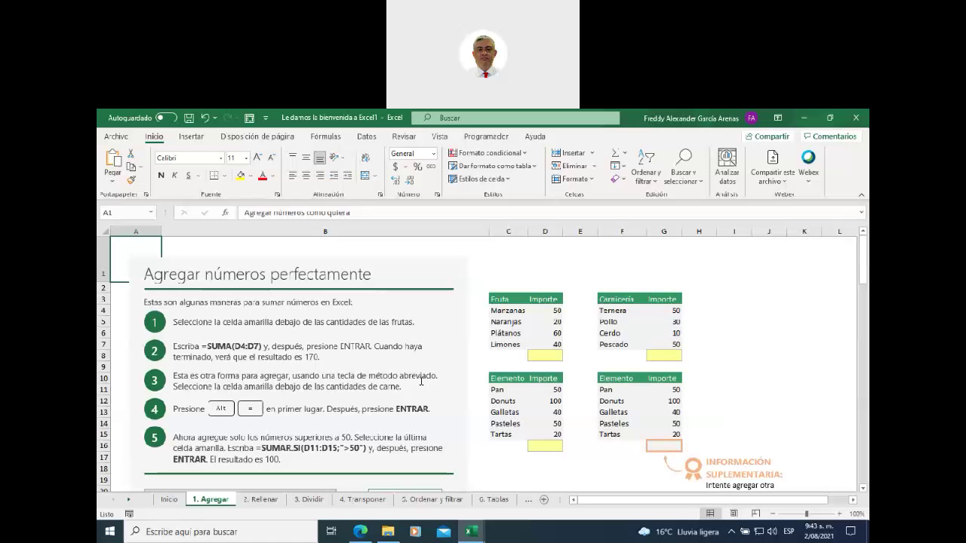
- Visit the 2. Rellenar through 5. Ordenar y filtrar sheets, return to Inicio, and show the file page
{"action": "left_click", "coordinate": [262, 499]}
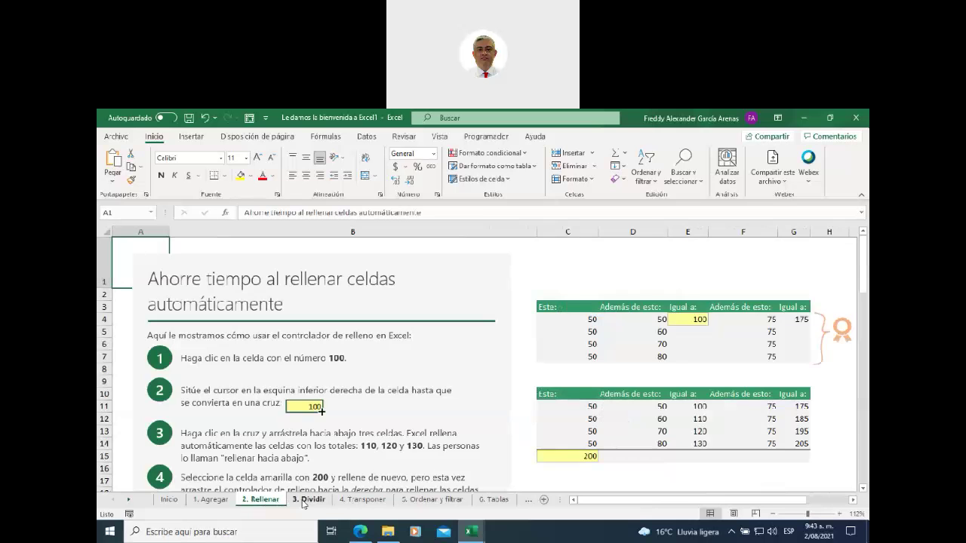
{"action": "left_click", "coordinate": [305, 500]}
{"action": "left_click", "coordinate": [364, 504]}
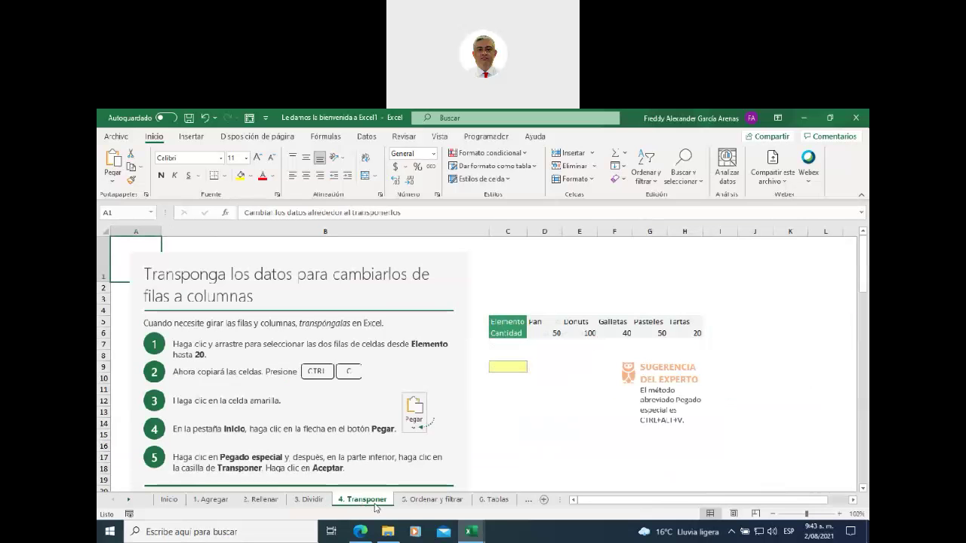
{"action": "left_click", "coordinate": [420, 501]}
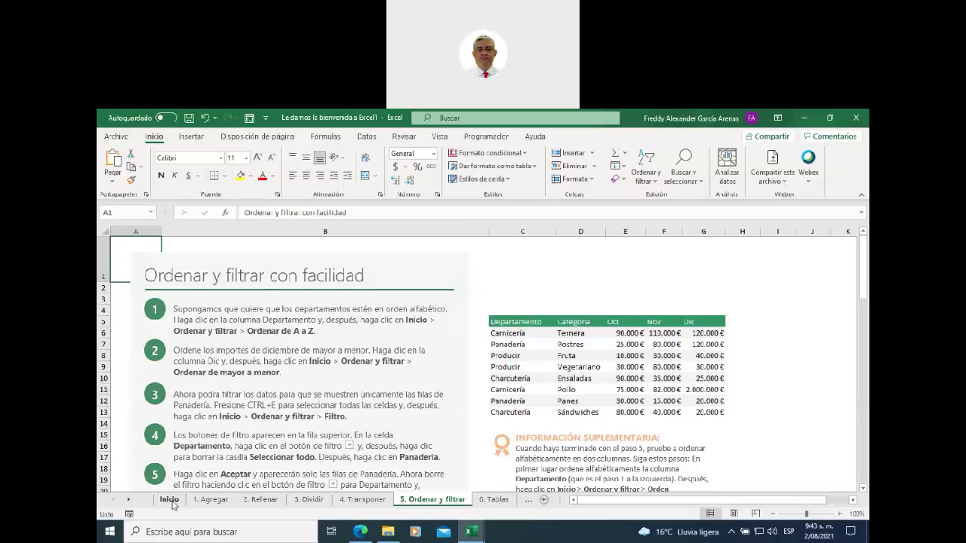
{"action": "left_click", "coordinate": [172, 499]}
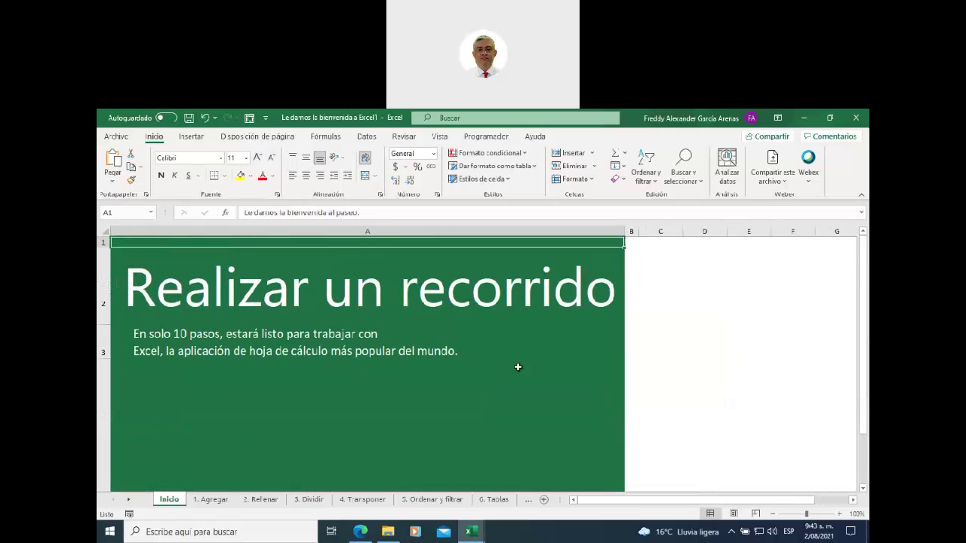
{"action": "left_click", "coordinate": [116, 137]}
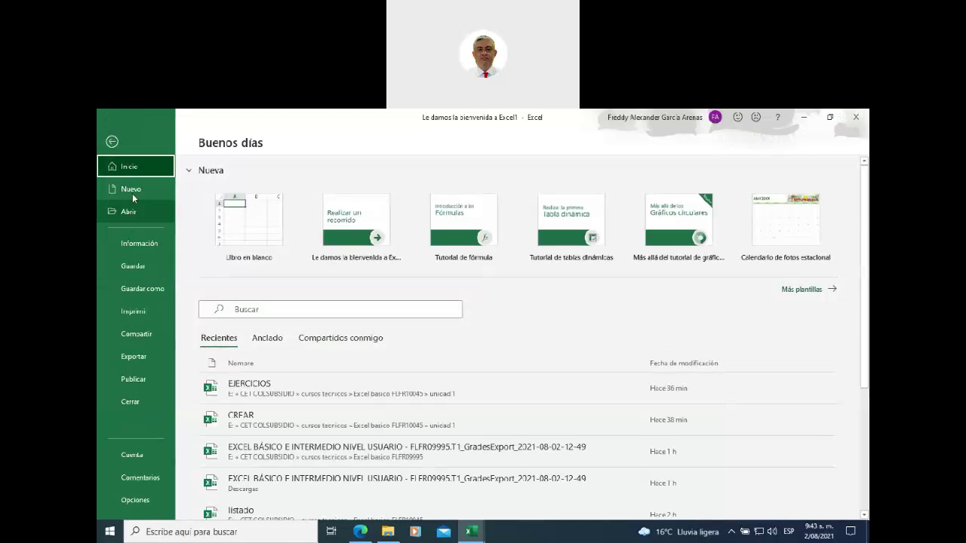
{"action": "left_click", "coordinate": [134, 192]}
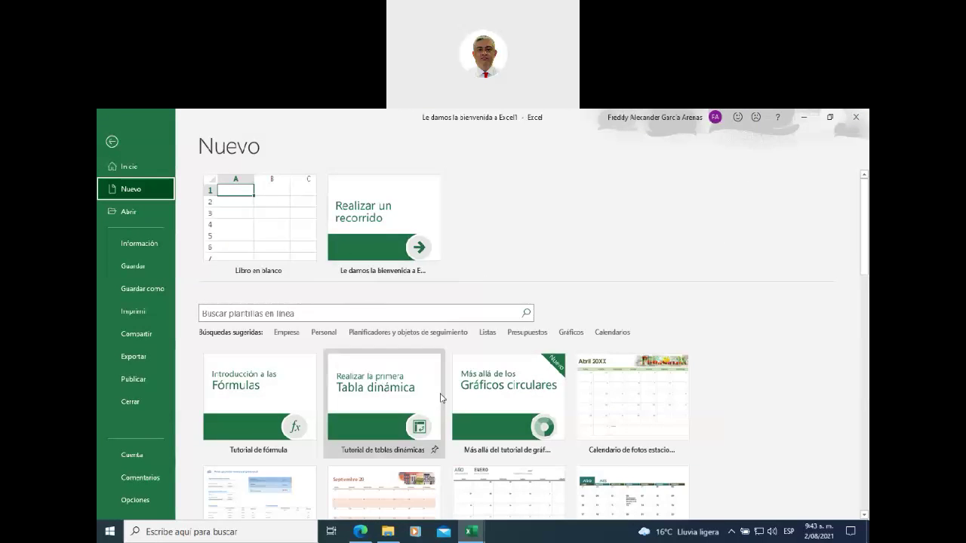
{"action": "scroll", "coordinate": [438, 395], "scroll_direction": "down", "scroll_amount": 1}
{"action": "scroll", "coordinate": [438, 395], "scroll_direction": "down", "scroll_amount": 1}
{"action": "scroll", "coordinate": [438, 395], "scroll_direction": "down", "scroll_amount": 1}
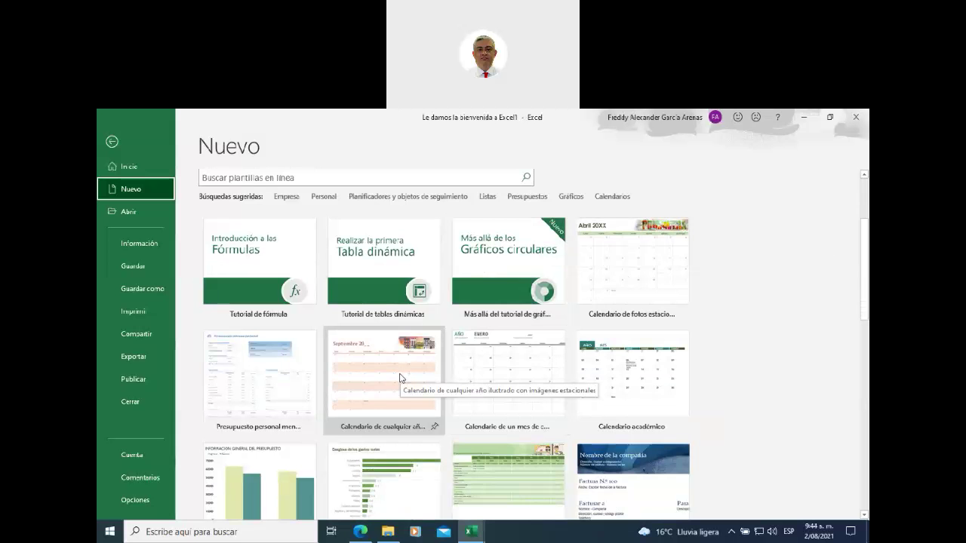
{"action": "scroll", "coordinate": [400, 377], "scroll_direction": "down", "scroll_amount": 1}
{"action": "scroll", "coordinate": [387, 362], "scroll_direction": "down", "scroll_amount": 2}
{"action": "scroll", "coordinate": [387, 362], "scroll_direction": "down", "scroll_amount": 1}
{"action": "scroll", "coordinate": [387, 362], "scroll_direction": "down", "scroll_amount": 2}
{"action": "scroll", "coordinate": [387, 362], "scroll_direction": "down", "scroll_amount": 1}
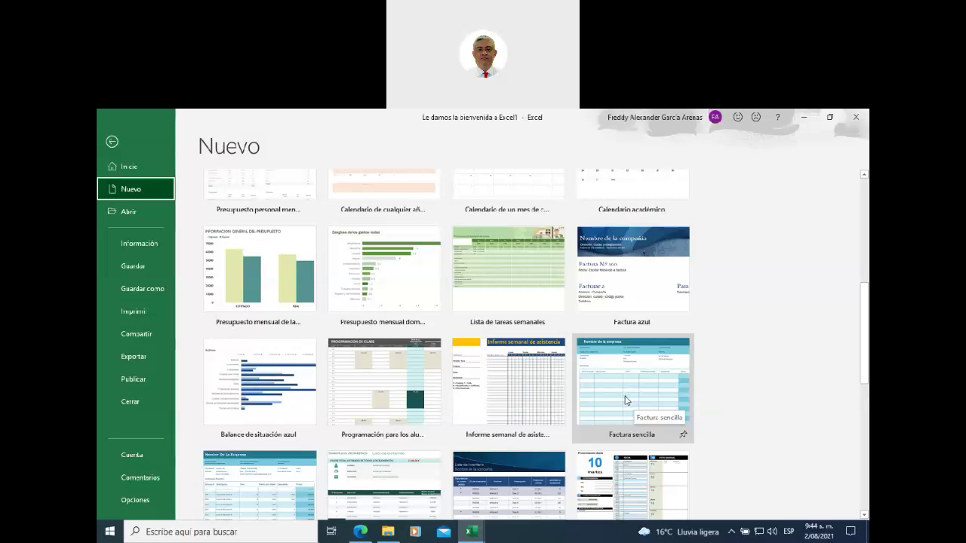
{"action": "scroll", "coordinate": [625, 400], "scroll_direction": "down", "scroll_amount": 1}
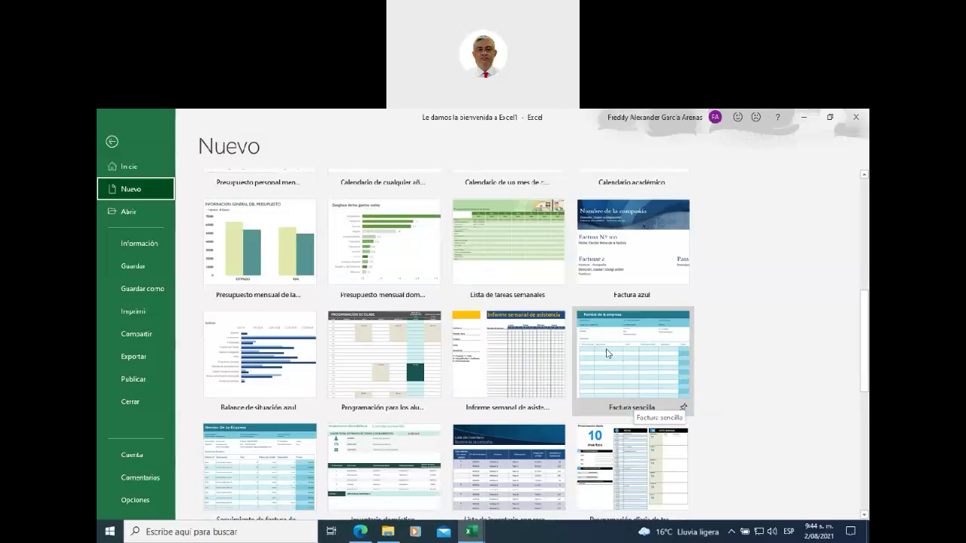
{"action": "scroll", "coordinate": [594, 382], "scroll_direction": "down", "scroll_amount": 1}
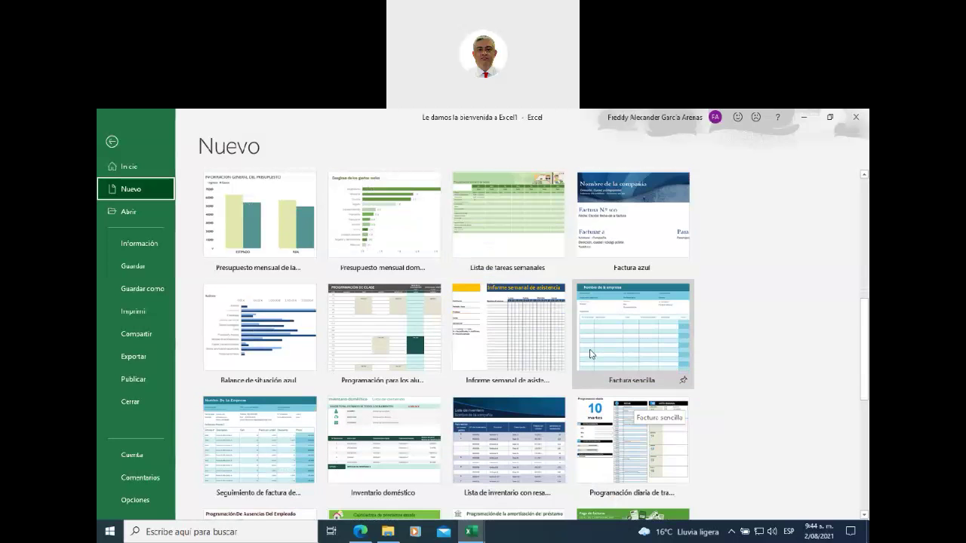
{"action": "scroll", "coordinate": [589, 349], "scroll_direction": "down", "scroll_amount": 1}
{"action": "scroll", "coordinate": [589, 349], "scroll_direction": "down", "scroll_amount": 2}
{"action": "scroll", "coordinate": [591, 354], "scroll_direction": "down", "scroll_amount": 1}
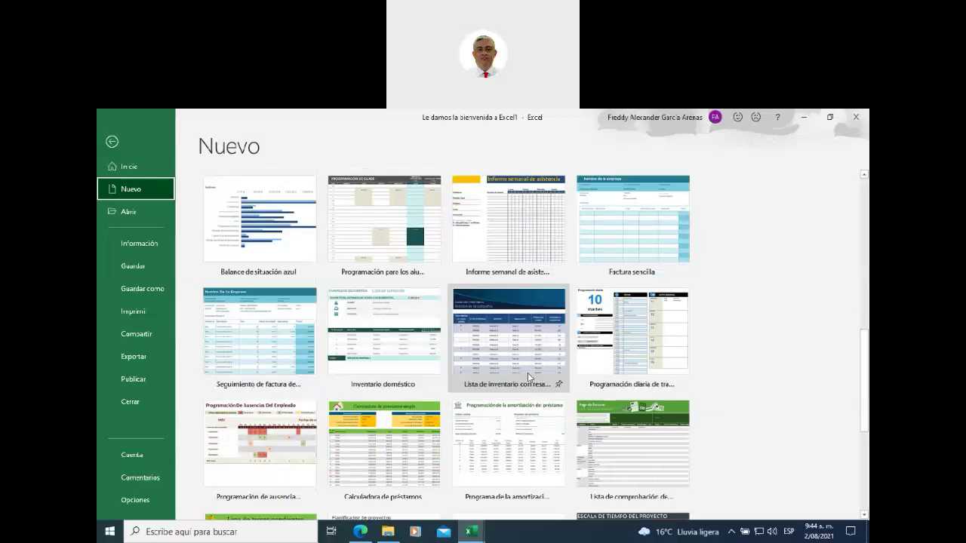
{"action": "scroll", "coordinate": [526, 374], "scroll_direction": "up", "scroll_amount": 2}
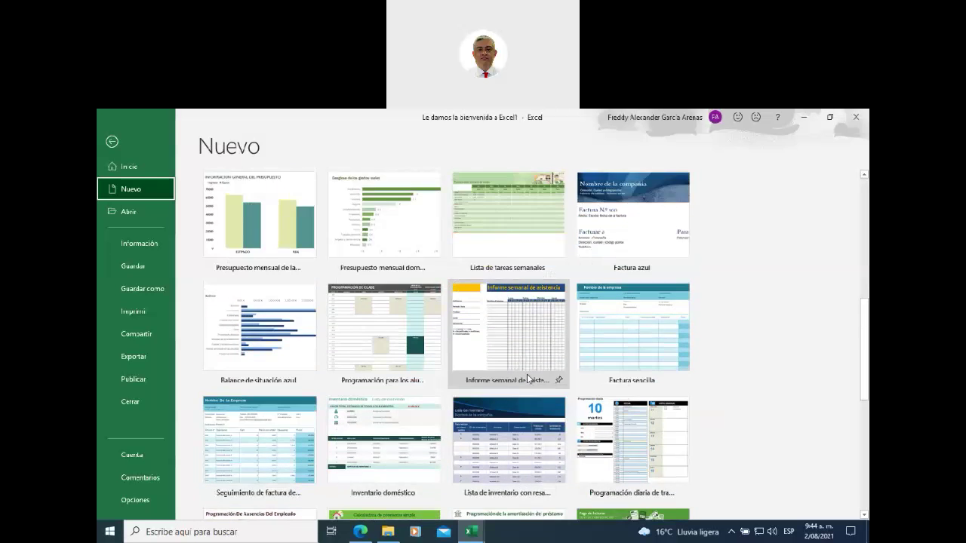
{"action": "scroll", "coordinate": [526, 373], "scroll_direction": "up", "scroll_amount": 6}
{"action": "scroll", "coordinate": [527, 373], "scroll_direction": "up", "scroll_amount": 6}
{"action": "scroll", "coordinate": [526, 374], "scroll_direction": "up", "scroll_amount": 3}
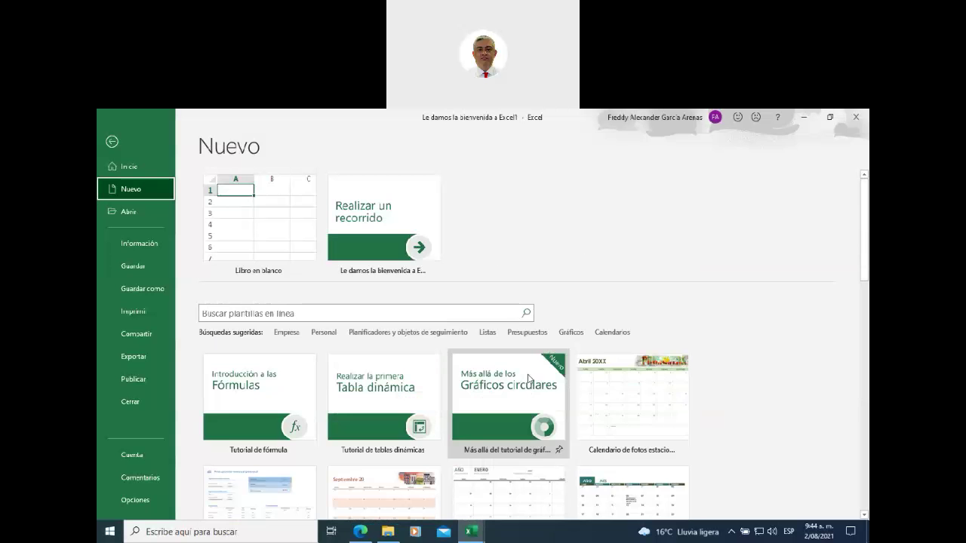
{"action": "scroll", "coordinate": [423, 400], "scroll_direction": "down", "scroll_amount": 1}
{"action": "scroll", "coordinate": [442, 445], "scroll_direction": "down", "scroll_amount": 6}
{"action": "scroll", "coordinate": [445, 447], "scroll_direction": "down", "scroll_amount": 3}
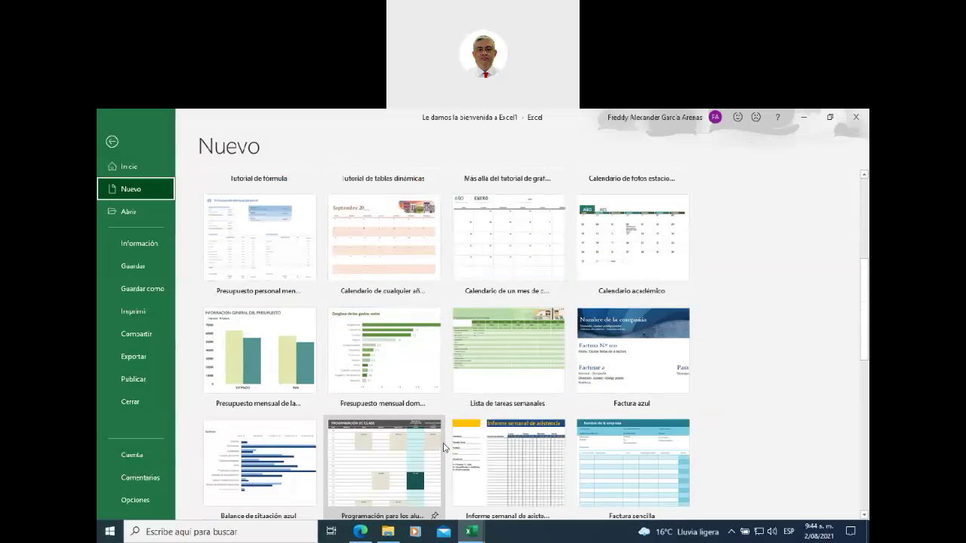
{"action": "scroll", "coordinate": [443, 448], "scroll_direction": "up", "scroll_amount": 8}
{"action": "scroll", "coordinate": [444, 447], "scroll_direction": "up", "scroll_amount": 1}
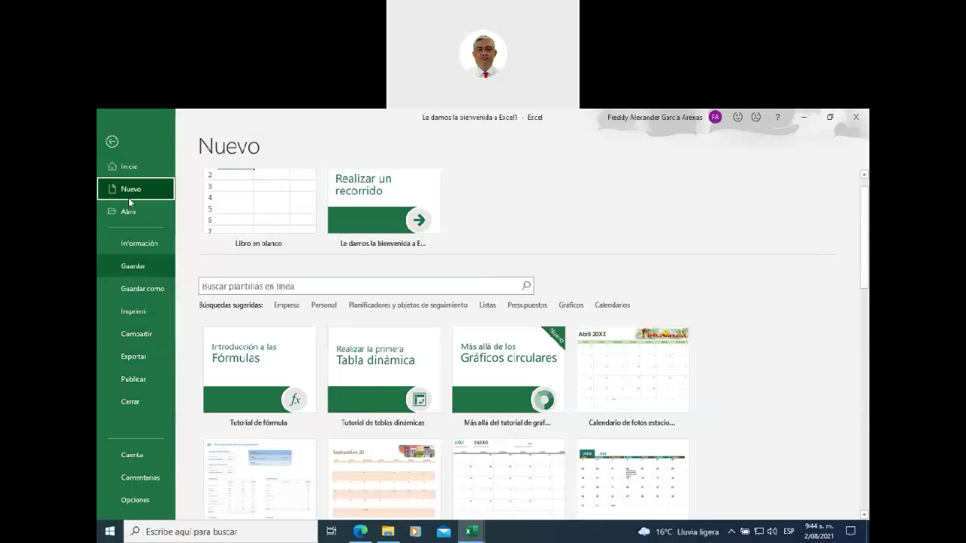
{"action": "left_click", "coordinate": [112, 143]}
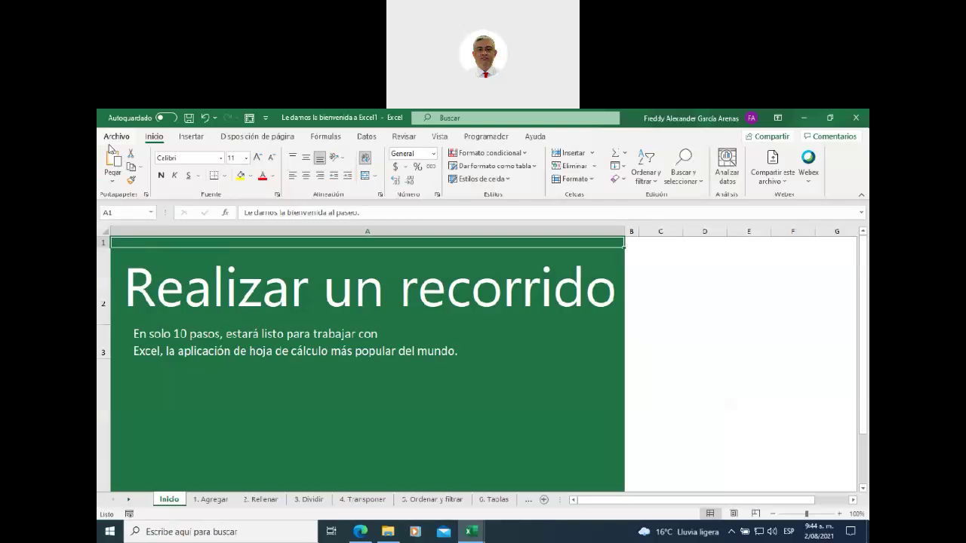
- In Edge, go to the Demostración course page, sign out from the profile menu, and sign back in
{"action": "left_click", "coordinate": [358, 534]}
{"action": "key", "text": "ctrl+1"}
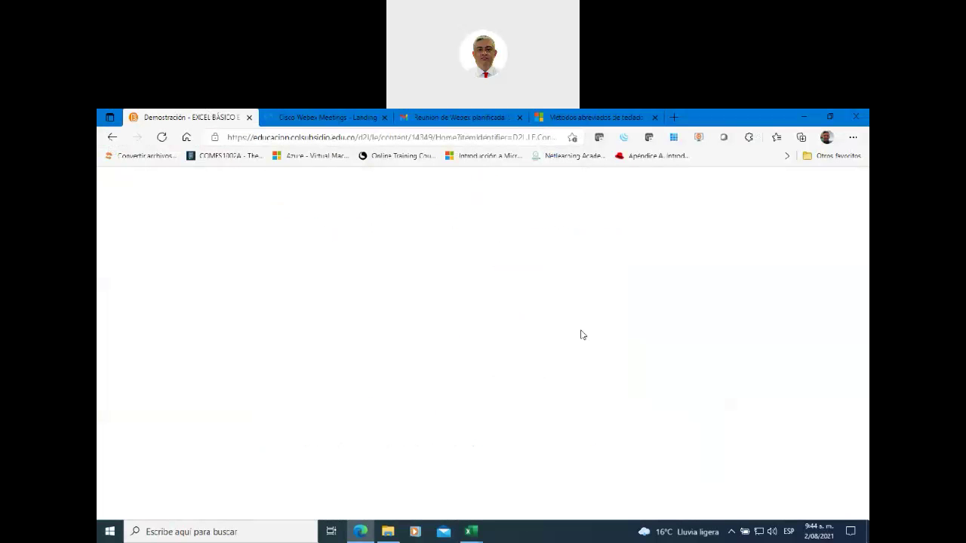
{"action": "scroll", "coordinate": [830, 185], "scroll_direction": "up", "scroll_amount": 2}
{"action": "scroll", "coordinate": [830, 185], "scroll_direction": "up", "scroll_amount": 4}
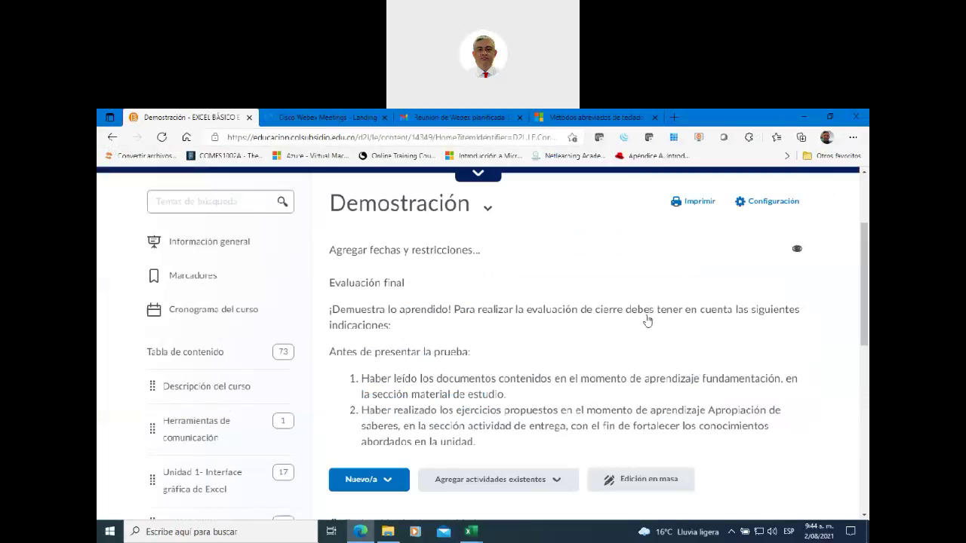
{"action": "scroll", "coordinate": [838, 181], "scroll_direction": "up", "scroll_amount": 3}
{"action": "left_click", "coordinate": [721, 194]}
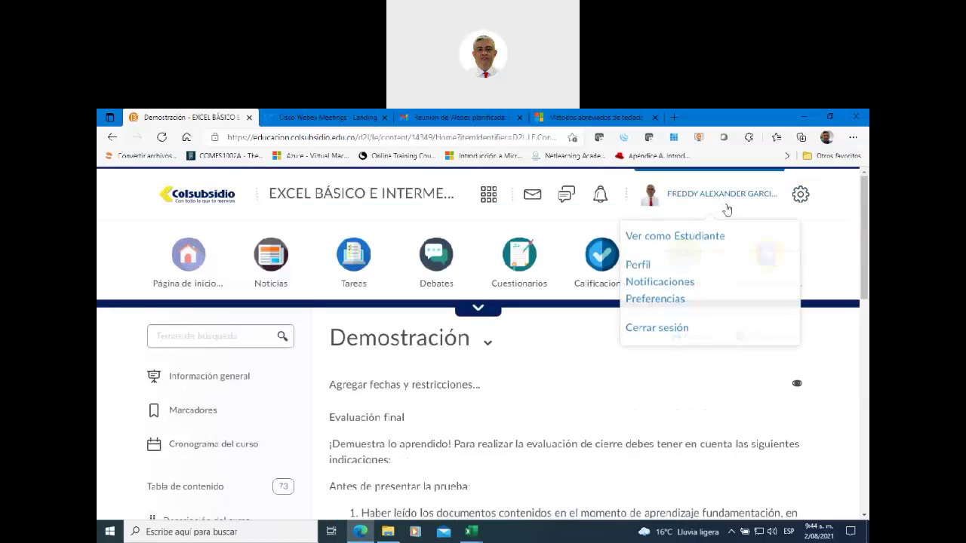
{"action": "left_click", "coordinate": [688, 336]}
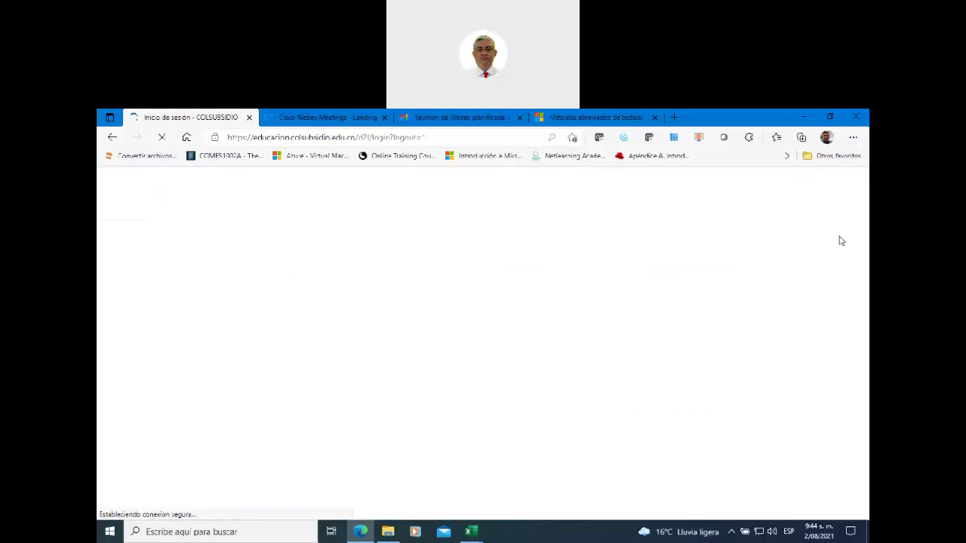
{"action": "left_click", "coordinate": [201, 443]}
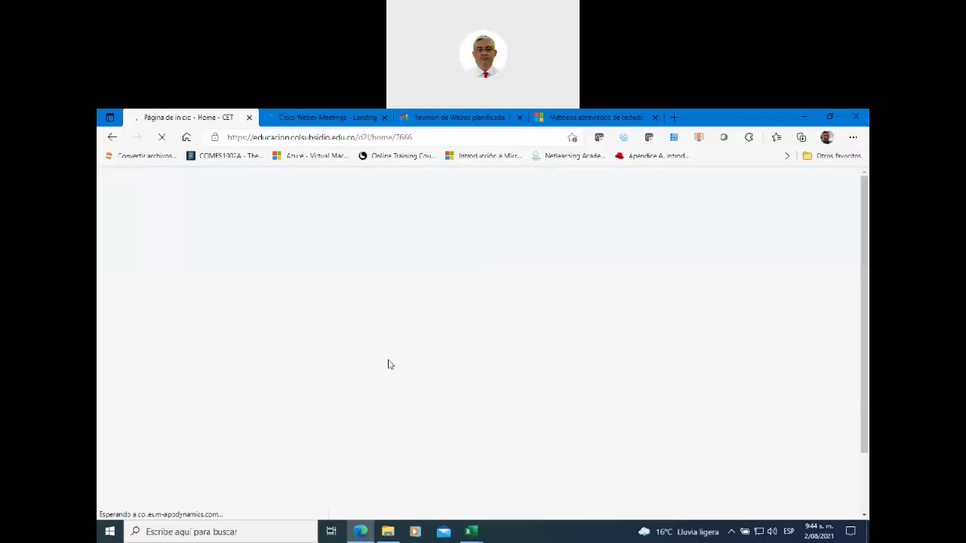
- Scroll the Home - CET page's Mis cursos section and back, then bring the unidad 1 folder forward
{"action": "scroll", "coordinate": [388, 365], "scroll_direction": "down", "scroll_amount": 2}
{"action": "scroll", "coordinate": [388, 364], "scroll_direction": "down", "scroll_amount": 1}
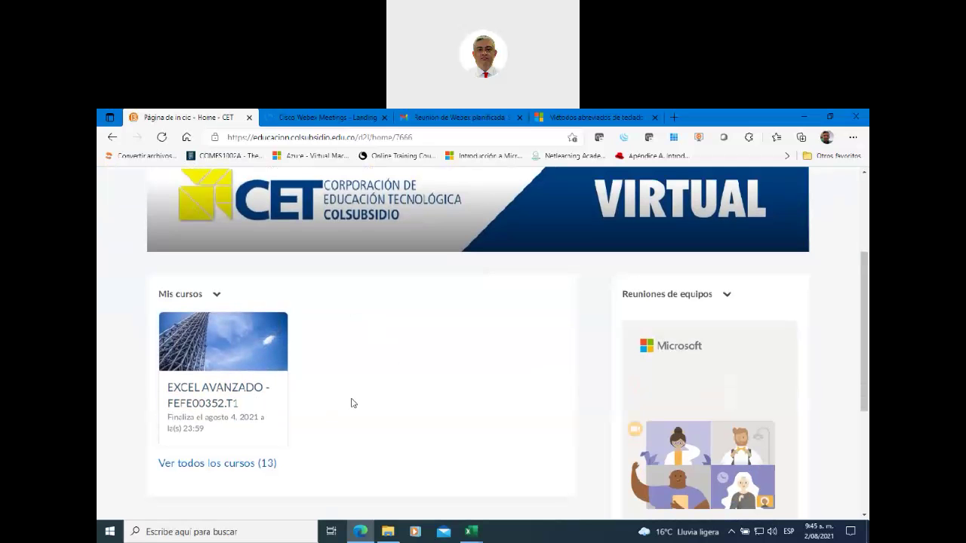
{"action": "scroll", "coordinate": [403, 425], "scroll_direction": "up", "scroll_amount": 3}
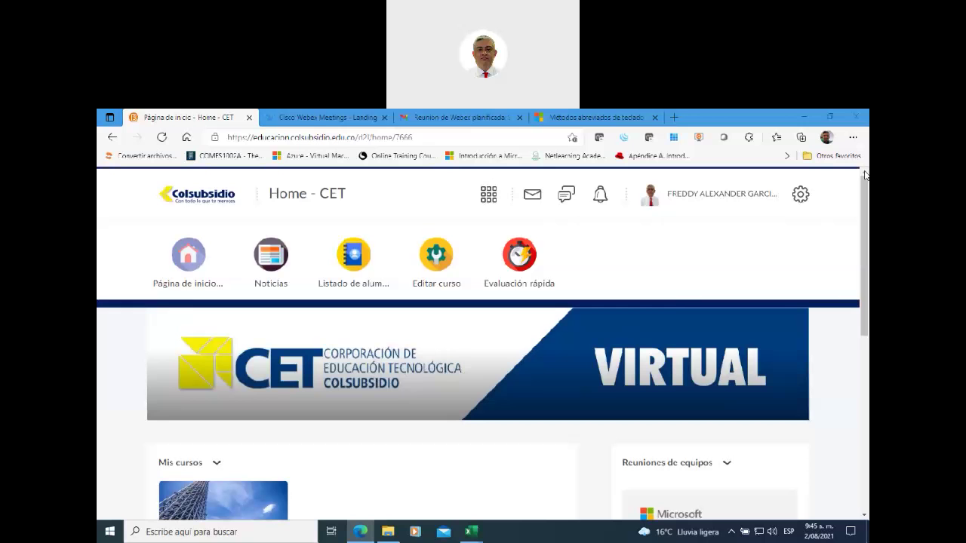
{"action": "left_click", "coordinate": [388, 534]}
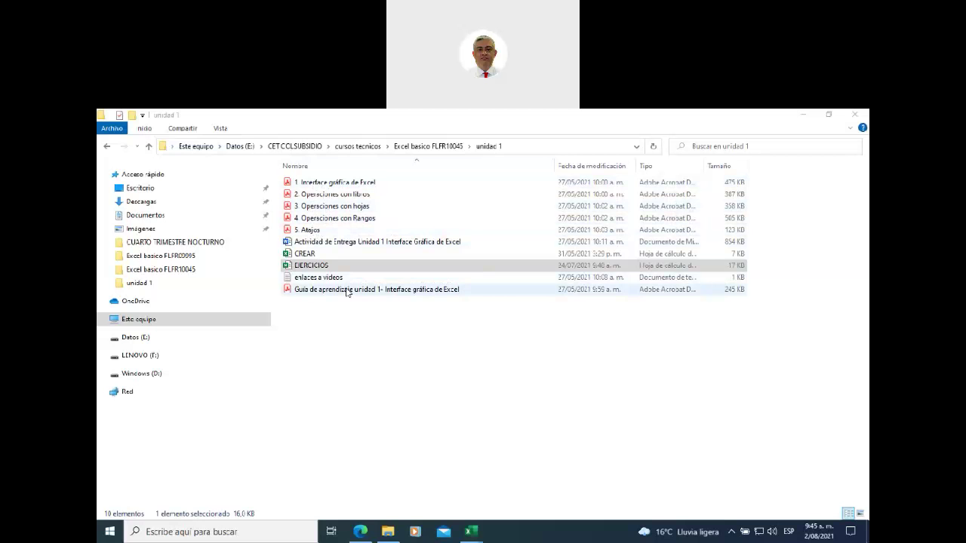
- Open the 'Guía de aprendizaje unidad 1- Interface gráfica de Excel' PDF from the unidad 1 folder
{"action": "double_click", "coordinate": [347, 291]}
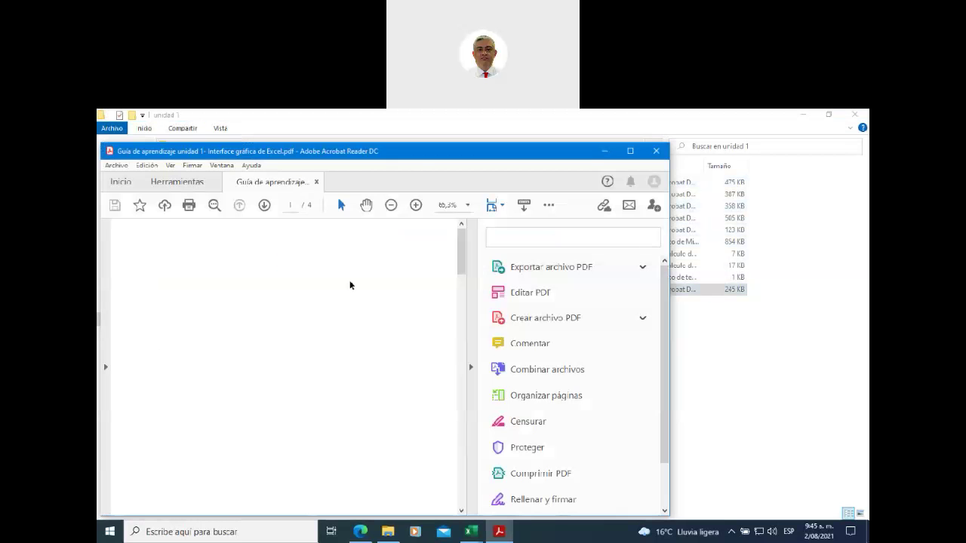
- Maximize the guide PDF and highlight the part 2 video title and 'cinta de opciones' in the multimedia links
{"action": "left_click", "coordinate": [626, 150]}
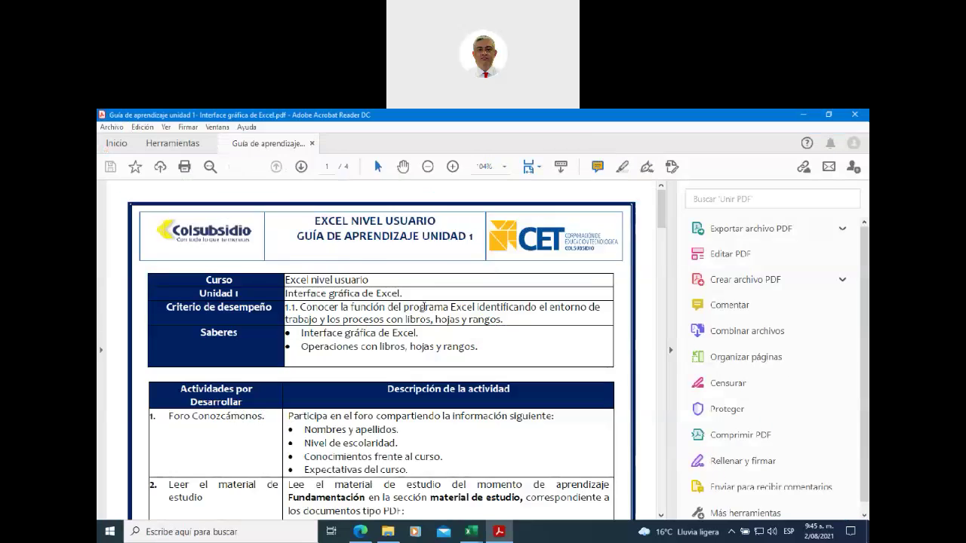
{"action": "scroll", "coordinate": [403, 327], "scroll_direction": "down", "scroll_amount": 3}
{"action": "scroll", "coordinate": [404, 327], "scroll_direction": "down", "scroll_amount": 5}
{"action": "scroll", "coordinate": [404, 327], "scroll_direction": "down", "scroll_amount": 3}
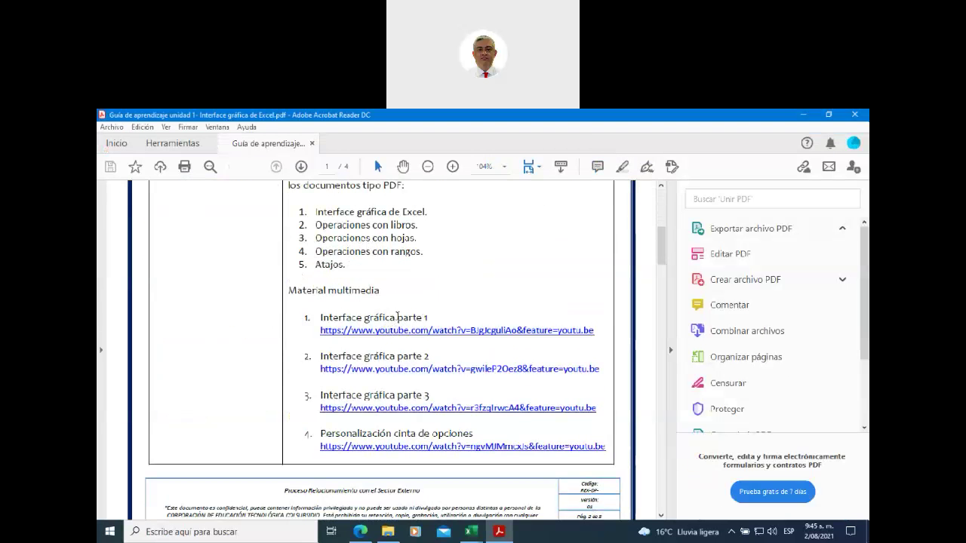
{"action": "mouse_move", "coordinate": [441, 318]}
{"action": "left_mouse_down"}
{"action": "mouse_move", "coordinate": [402, 349]}
{"action": "mouse_move", "coordinate": [435, 359]}
{"action": "left_mouse_up"}
{"action": "left_click_drag", "start_coordinate": [399, 395], "coordinate": [457, 408]}
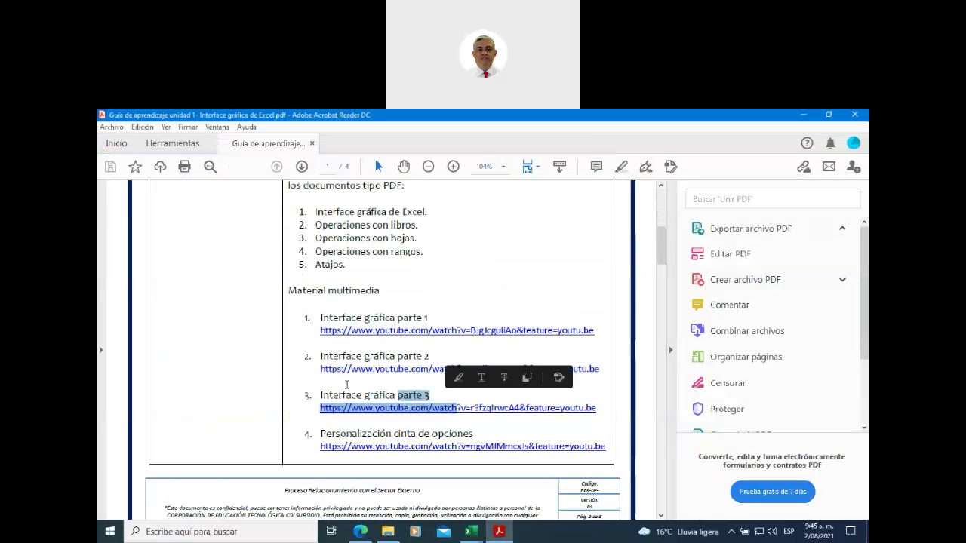
{"action": "scroll", "coordinate": [349, 386], "scroll_direction": "down", "scroll_amount": 2}
{"action": "left_click_drag", "start_coordinate": [392, 381], "coordinate": [471, 382]}
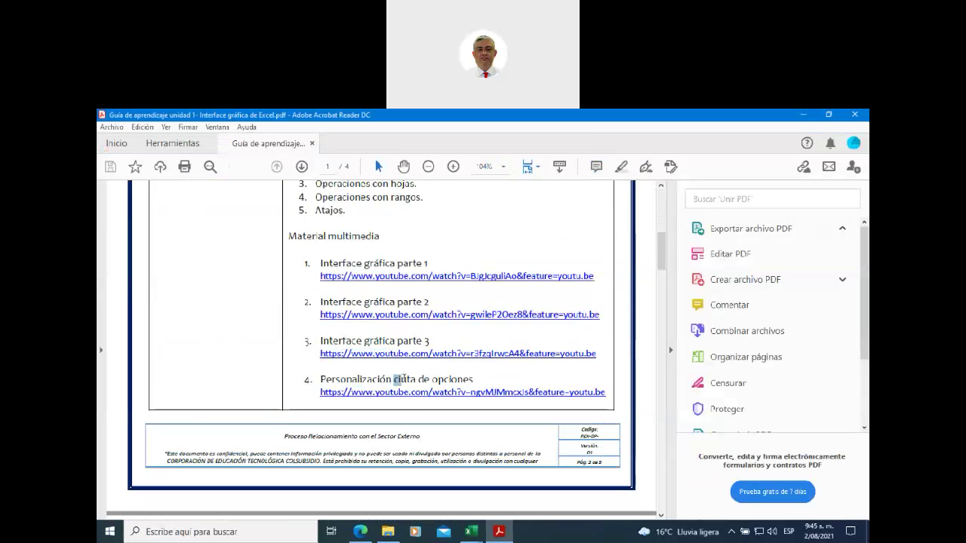
- Highlight 'libros' in item 5 and 'hojas' in item 6, then return to the unidad 1 folder
{"action": "scroll", "coordinate": [385, 360], "scroll_direction": "down", "scroll_amount": 2}
{"action": "scroll", "coordinate": [385, 360], "scroll_direction": "down", "scroll_amount": 1}
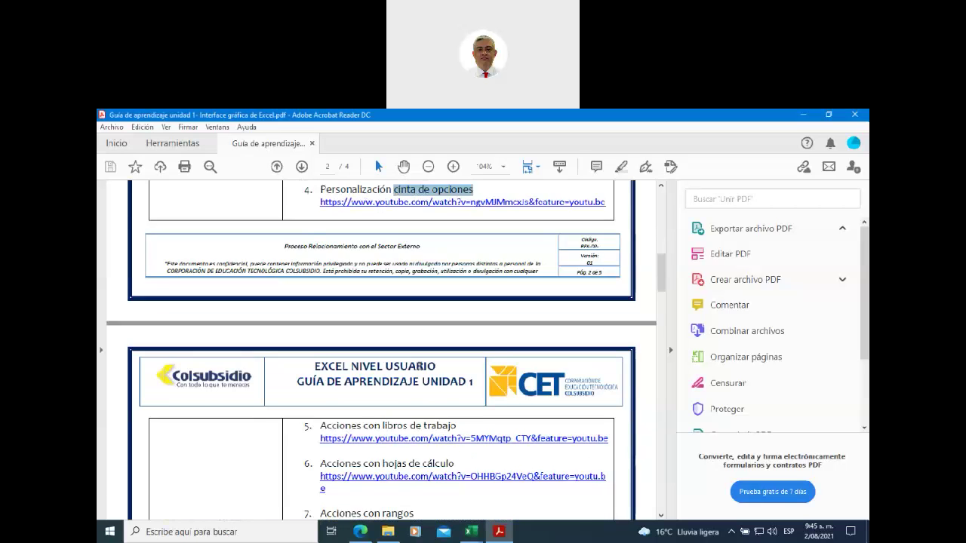
{"action": "scroll", "coordinate": [385, 360], "scroll_direction": "down", "scroll_amount": 1}
{"action": "left_click_drag", "start_coordinate": [382, 371], "coordinate": [409, 371]}
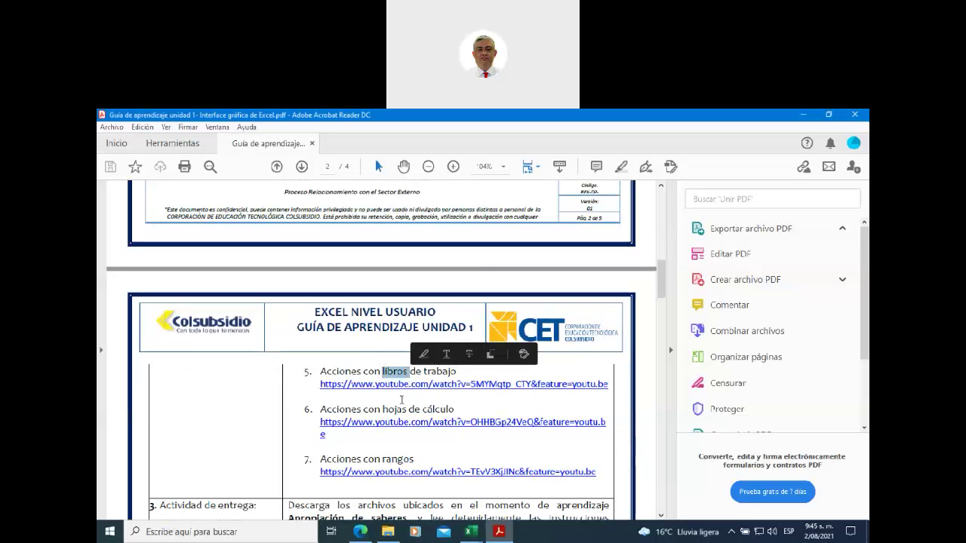
{"action": "left_click", "coordinate": [383, 410]}
{"action": "double_click", "coordinate": [395, 410]}
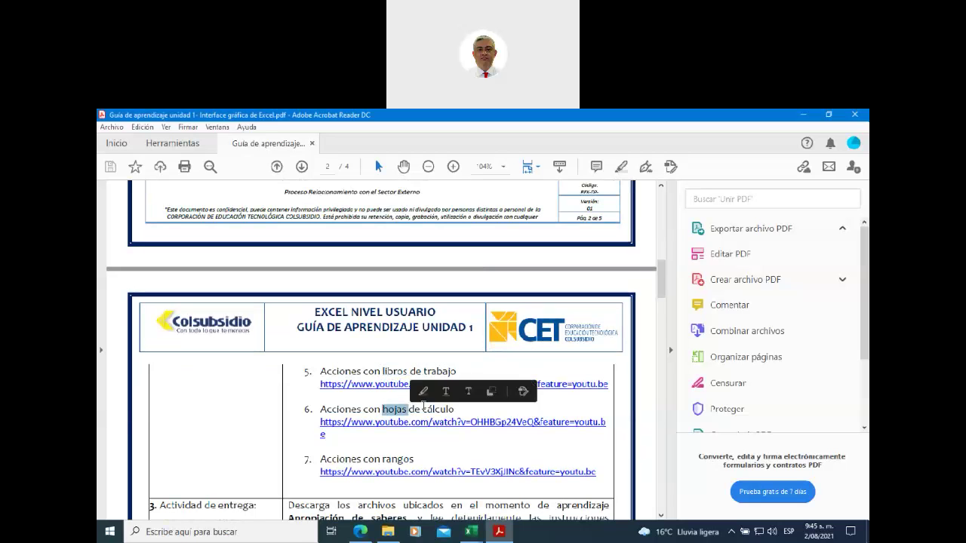
{"action": "scroll", "coordinate": [424, 405], "scroll_direction": "down", "scroll_amount": 2}
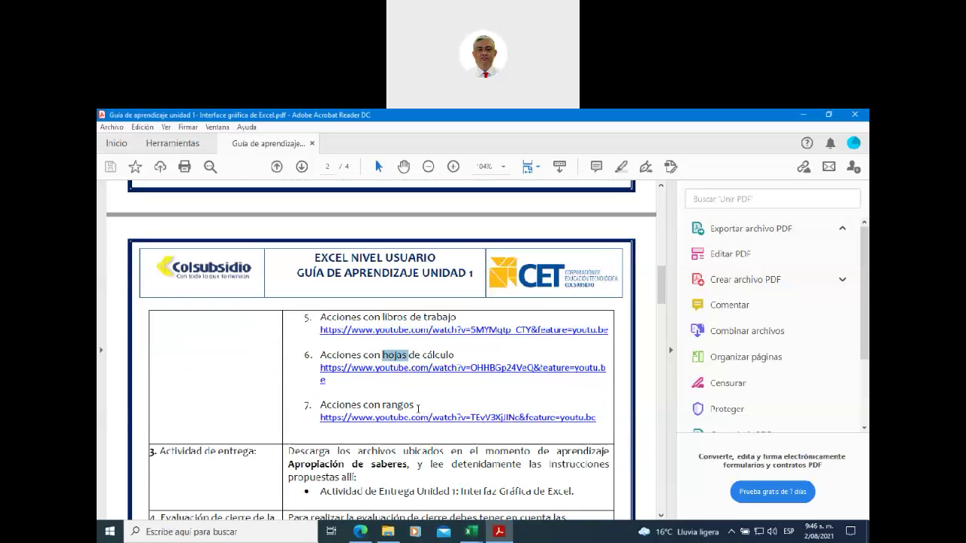
{"action": "left_click_drag", "start_coordinate": [385, 404], "coordinate": [415, 404]}
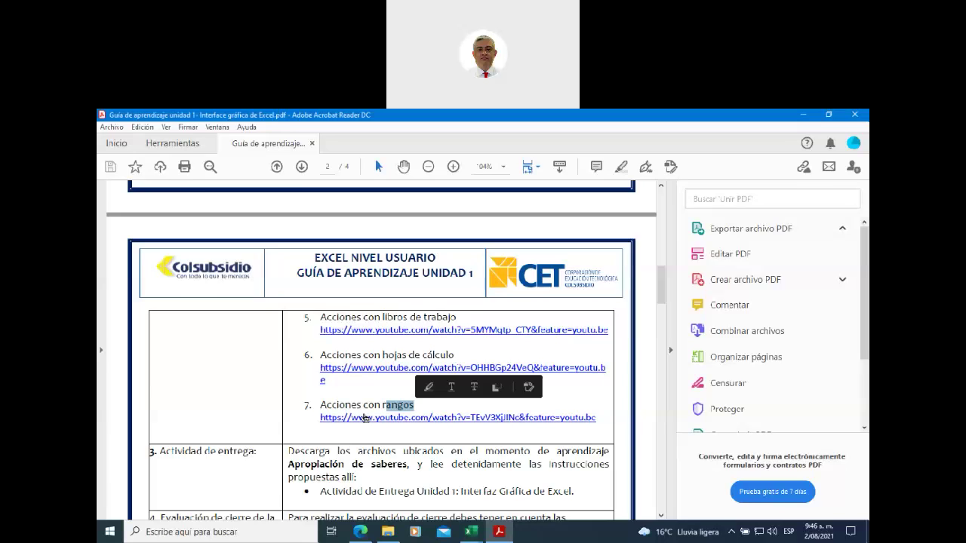
{"action": "scroll", "coordinate": [365, 420], "scroll_direction": "down", "scroll_amount": 2}
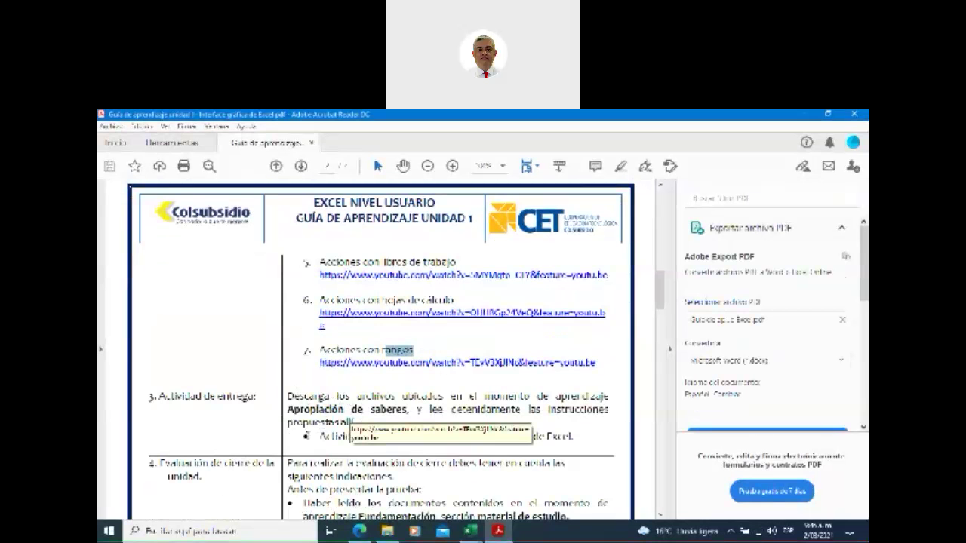
{"action": "scroll", "coordinate": [350, 427], "scroll_direction": "up", "scroll_amount": 3}
{"action": "scroll", "coordinate": [369, 393], "scroll_direction": "up", "scroll_amount": 3}
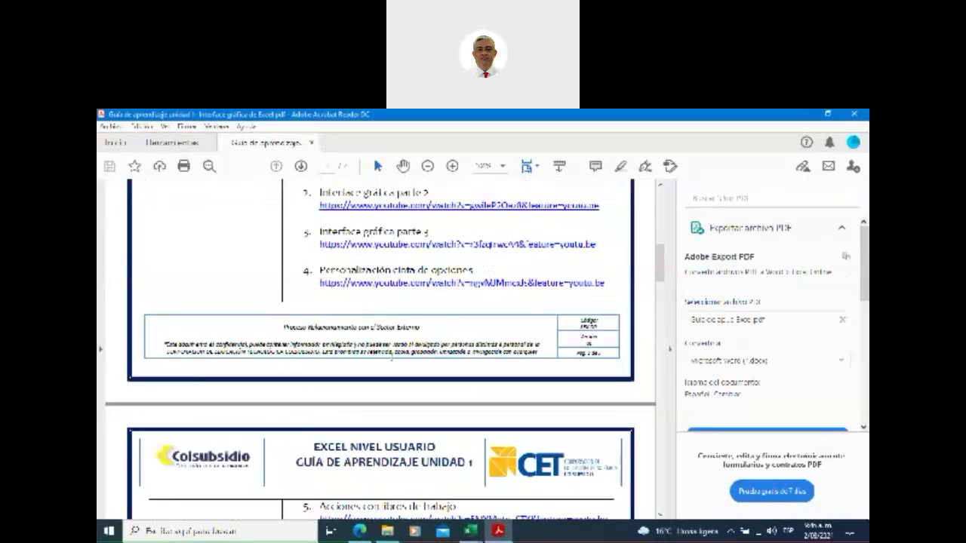
{"action": "scroll", "coordinate": [391, 357], "scroll_direction": "up", "scroll_amount": 4}
{"action": "scroll", "coordinate": [391, 358], "scroll_direction": "down", "scroll_amount": 3}
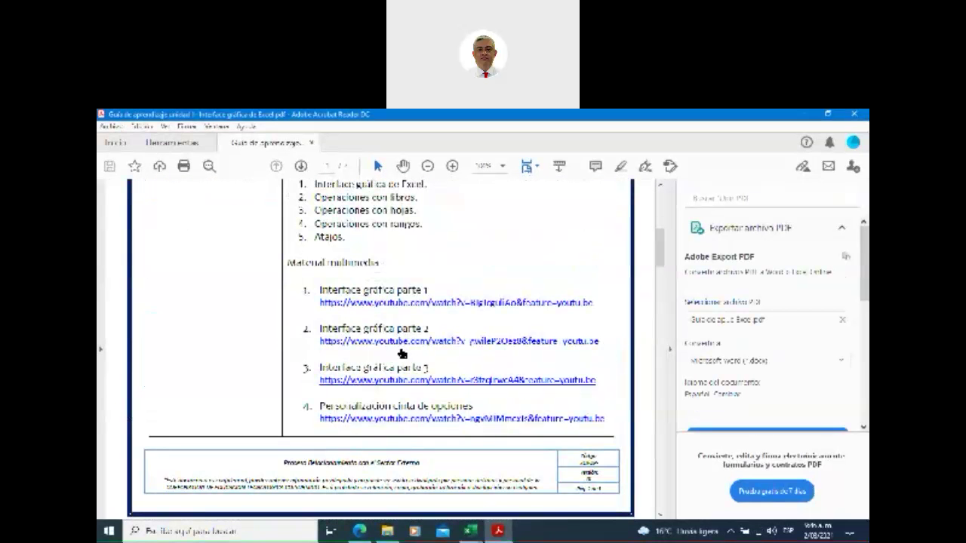
{"action": "left_click", "coordinate": [387, 531]}
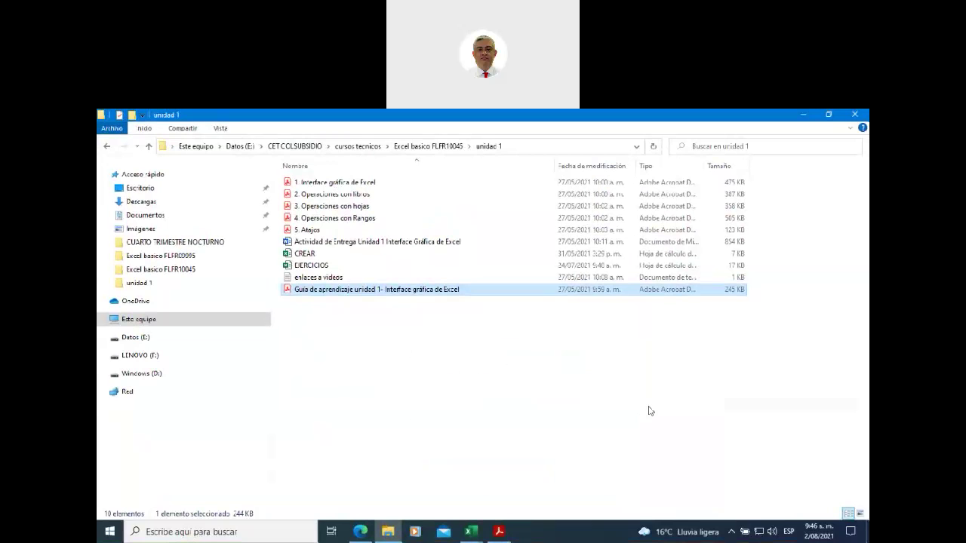
- Switch from File Explorer to the listado attendance workbook in Excel
{"action": "left_click", "coordinate": [785, 495]}
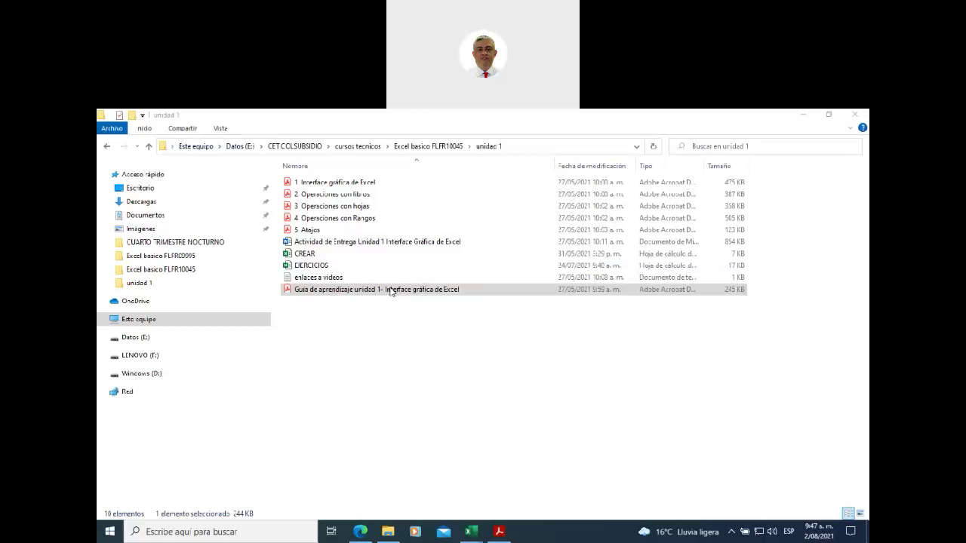
{"action": "mouse_move", "coordinate": [470, 531]}
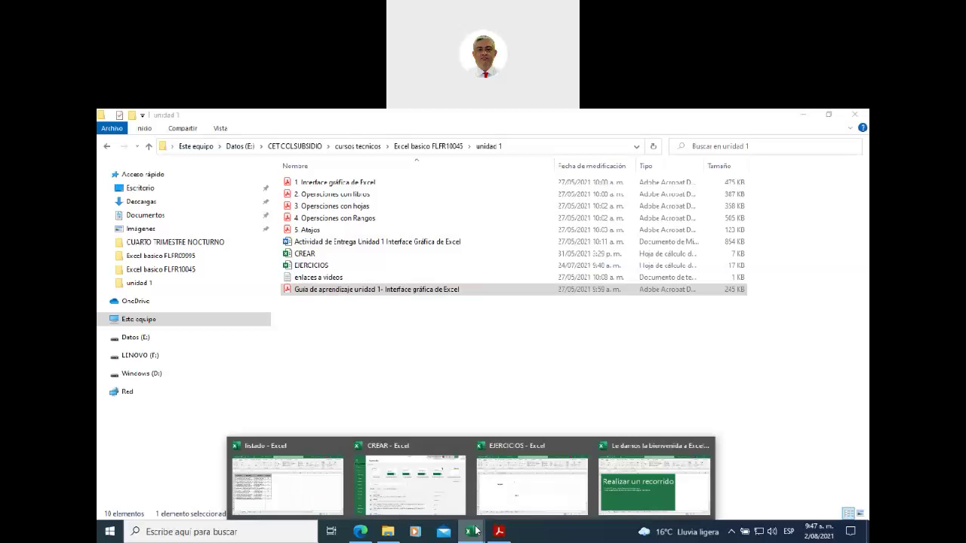
{"action": "left_click", "coordinate": [311, 494]}
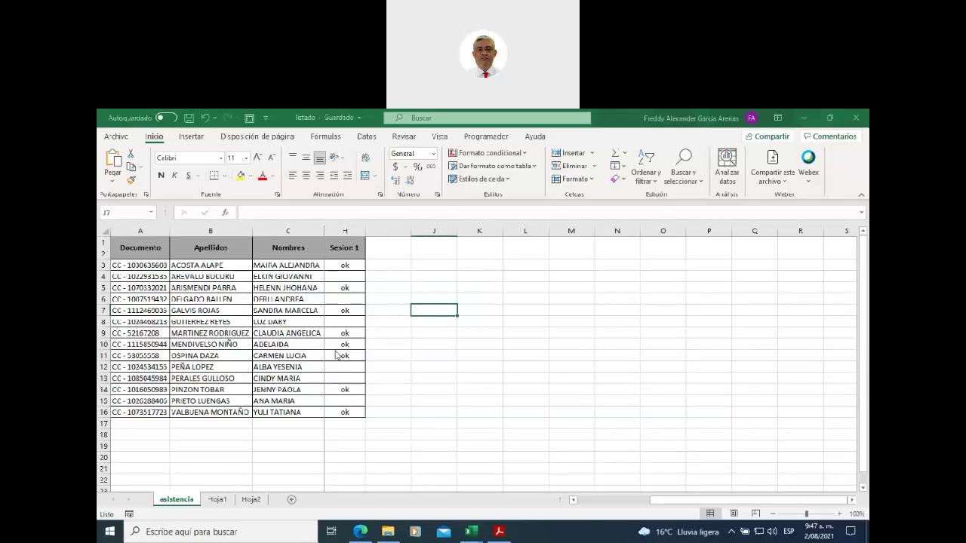
- Enter 'ok' in cell H12 under Sesion 1 and save the listado workbook
{"action": "left_click", "coordinate": [447, 297]}
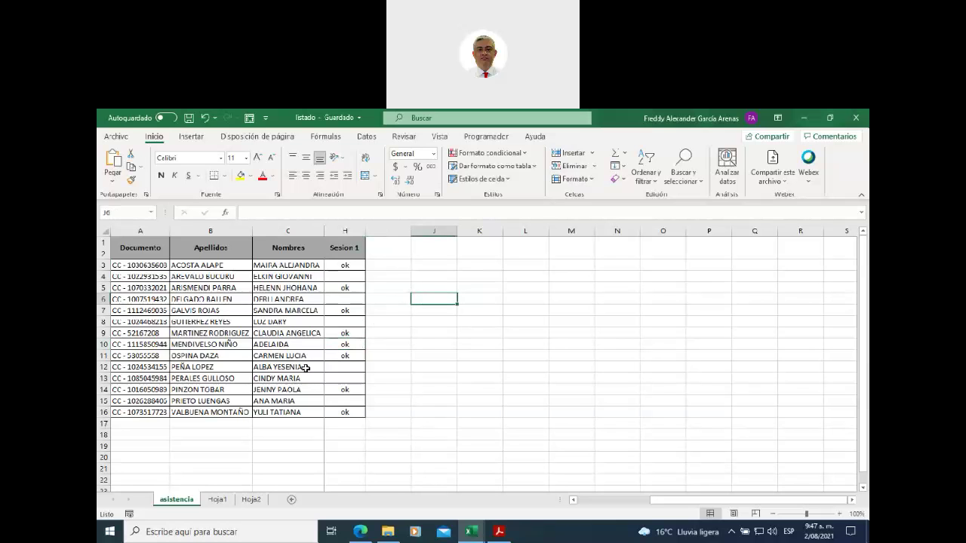
{"action": "left_click", "coordinate": [347, 367]}
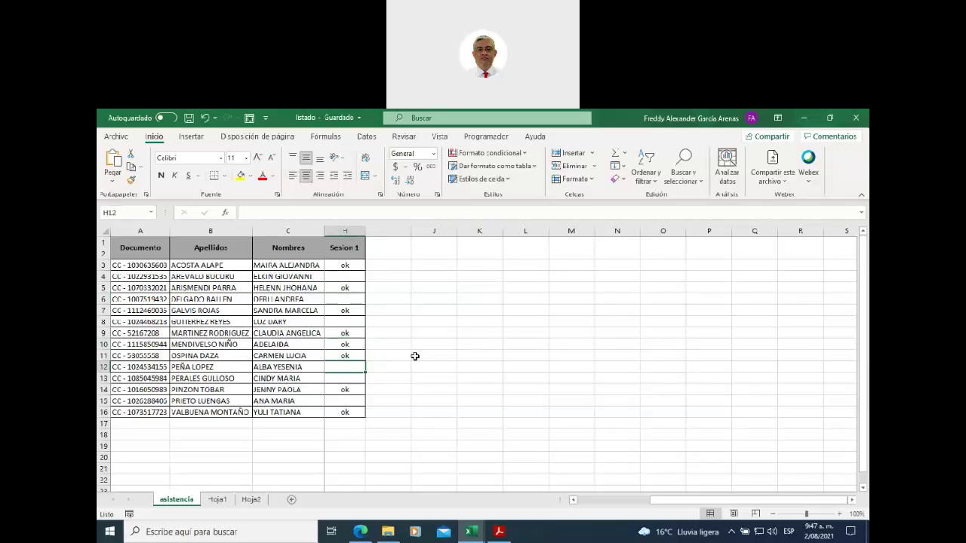
{"action": "type", "text": "ok"}
{"action": "left_click", "coordinate": [434, 366]}
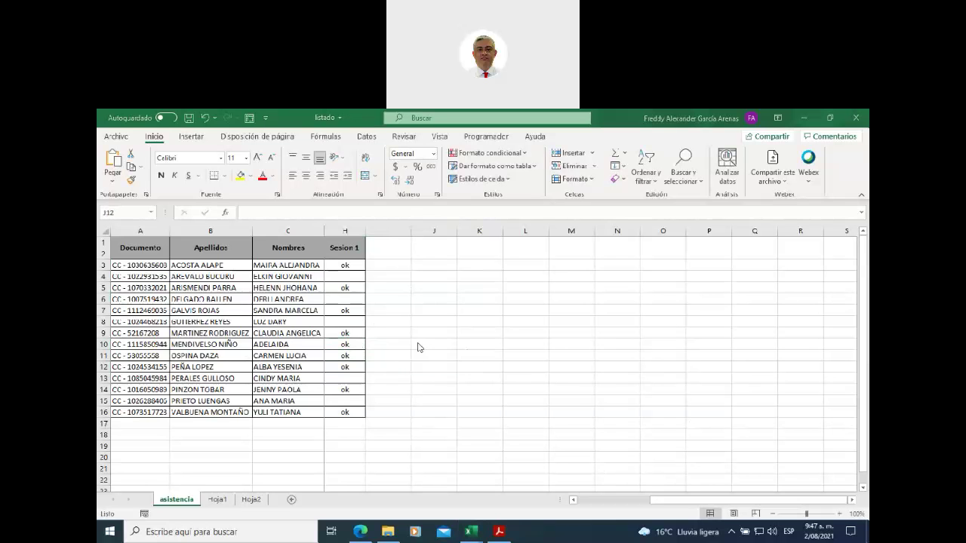
{"action": "left_click", "coordinate": [190, 119]}
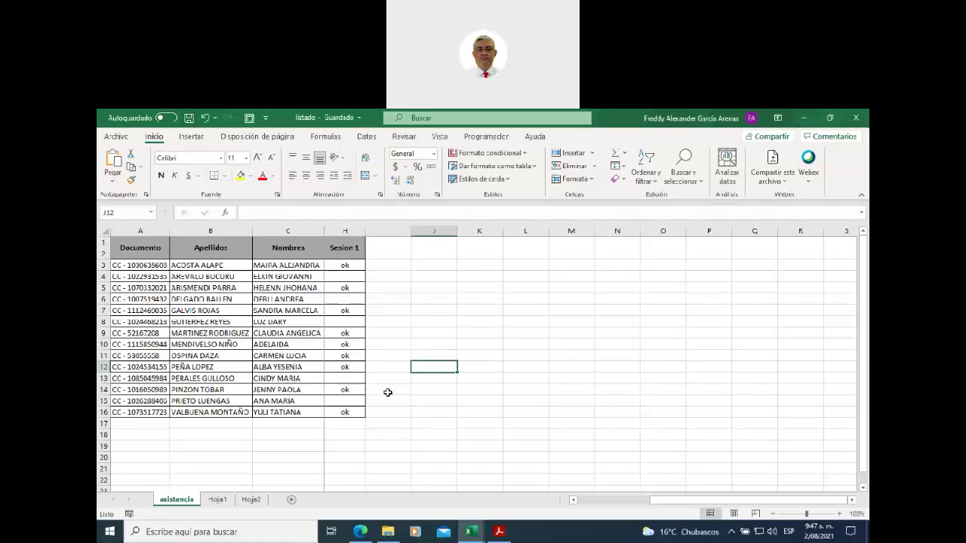
- Select cell I18 below the table, scroll the sheet, and switch to the course site in Edge
{"action": "left_click", "coordinate": [397, 434]}
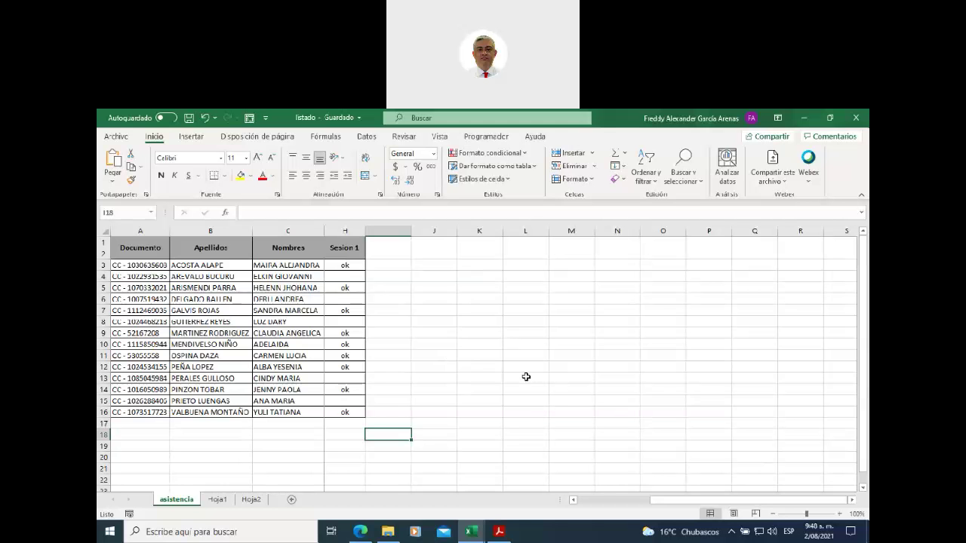
{"action": "scroll", "coordinate": [518, 377], "scroll_direction": "down", "scroll_amount": 3}
{"action": "scroll", "coordinate": [519, 378], "scroll_direction": "up", "scroll_amount": 3}
{"action": "left_click", "coordinate": [361, 532]}
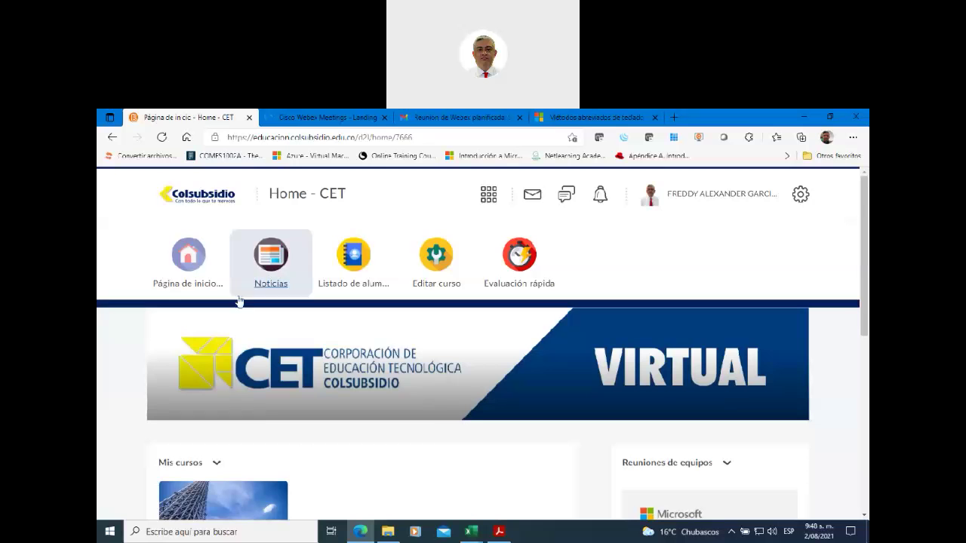
- Open the Excel Avanzado course from the Mis cursos list
{"action": "scroll", "coordinate": [230, 411], "scroll_direction": "down", "scroll_amount": 3}
{"action": "left_click", "coordinate": [219, 345]}
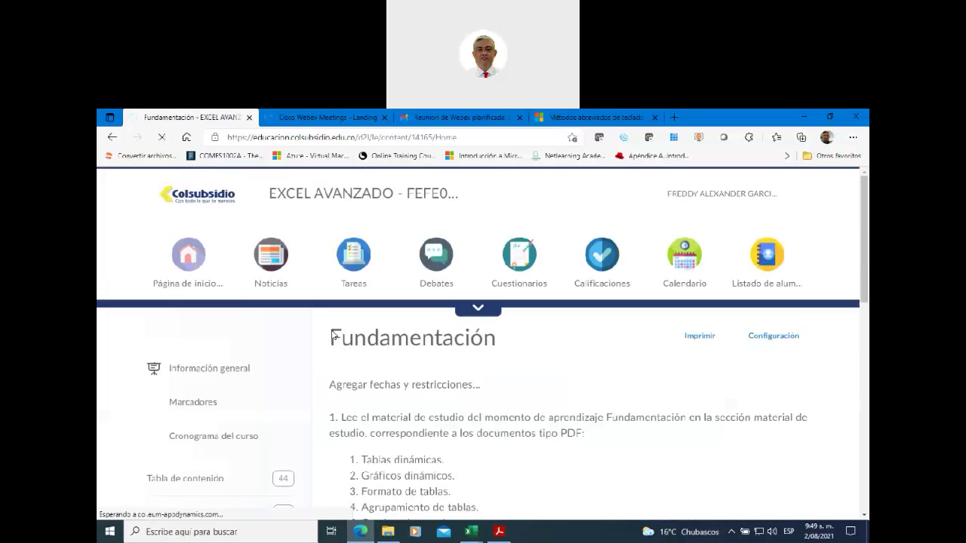
{"action": "scroll", "coordinate": [332, 335], "scroll_direction": "down", "scroll_amount": 5}
{"action": "scroll", "coordinate": [332, 335], "scroll_direction": "up", "scroll_amount": 2}
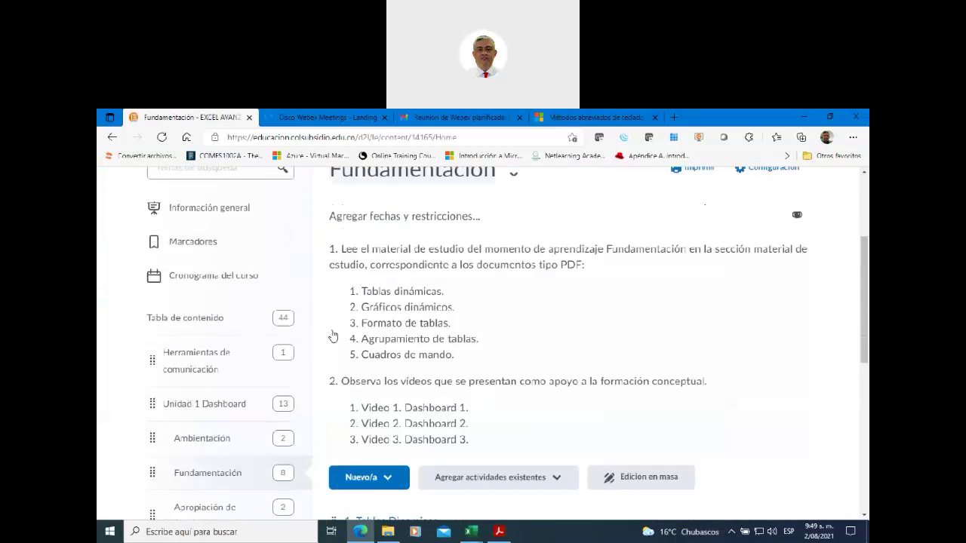
{"action": "scroll", "coordinate": [332, 335], "scroll_direction": "down", "scroll_amount": 3}
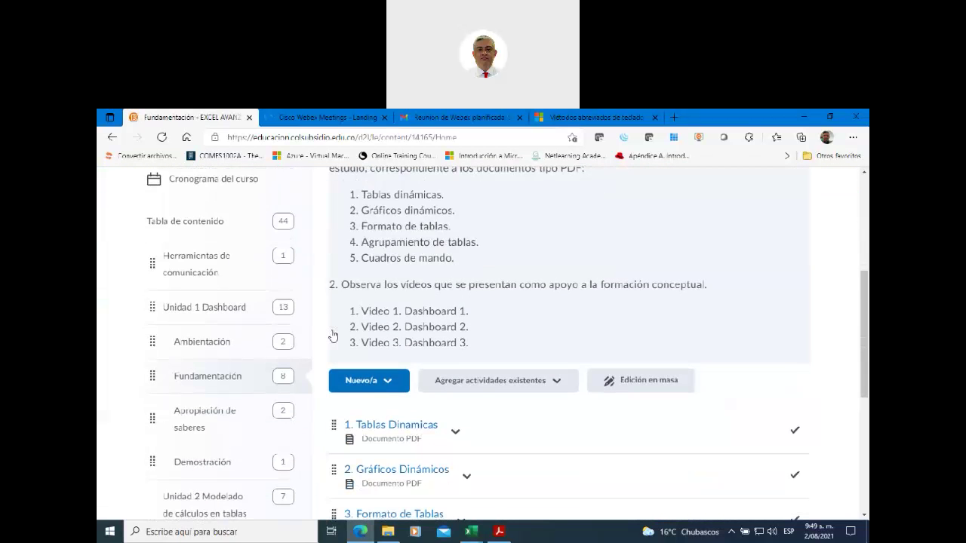
- Open the Unidad 1 Dashboard module and scroll through its Ambientación activities and learning objectives
{"action": "left_click", "coordinate": [221, 309]}
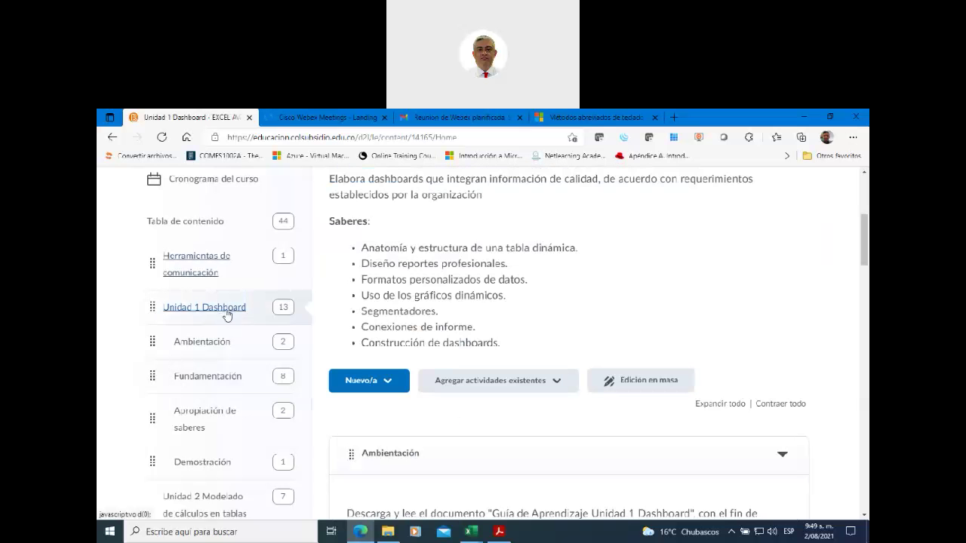
{"action": "scroll", "coordinate": [453, 339], "scroll_direction": "down", "scroll_amount": 2}
{"action": "scroll", "coordinate": [460, 333], "scroll_direction": "down", "scroll_amount": 2}
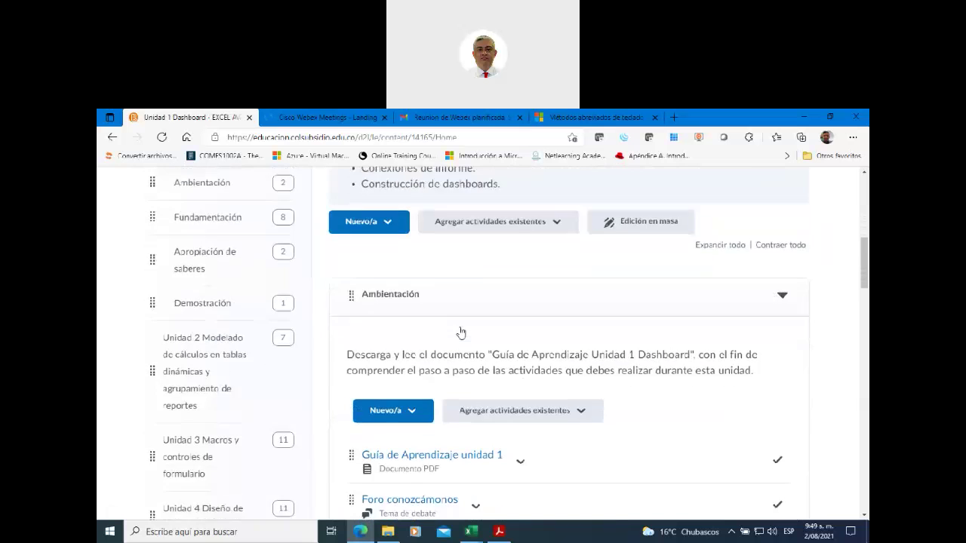
{"action": "scroll", "coordinate": [438, 309], "scroll_direction": "down", "scroll_amount": 2}
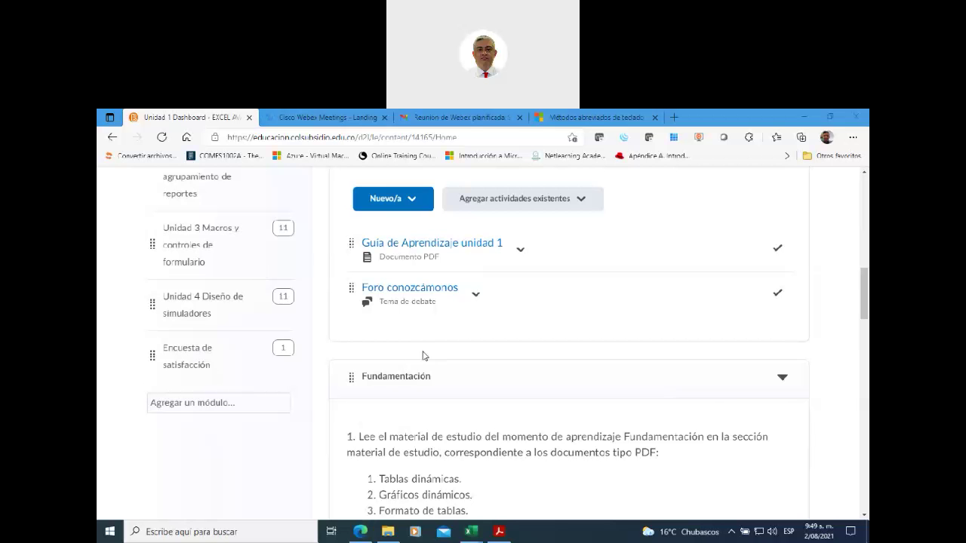
{"action": "scroll", "coordinate": [400, 359], "scroll_direction": "up", "scroll_amount": 4}
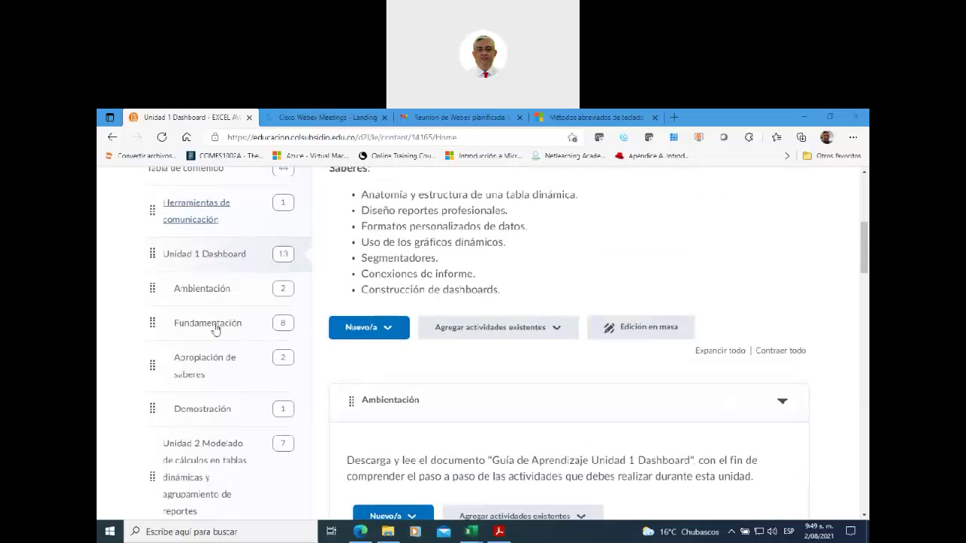
{"action": "scroll", "coordinate": [211, 256], "scroll_direction": "up", "scroll_amount": 3}
{"action": "scroll", "coordinate": [213, 302], "scroll_direction": "up", "scroll_amount": 1}
{"action": "scroll", "coordinate": [212, 302], "scroll_direction": "down", "scroll_amount": 3}
{"action": "scroll", "coordinate": [212, 302], "scroll_direction": "down", "scroll_amount": 1}
{"action": "scroll", "coordinate": [211, 300], "scroll_direction": "up", "scroll_amount": 1}
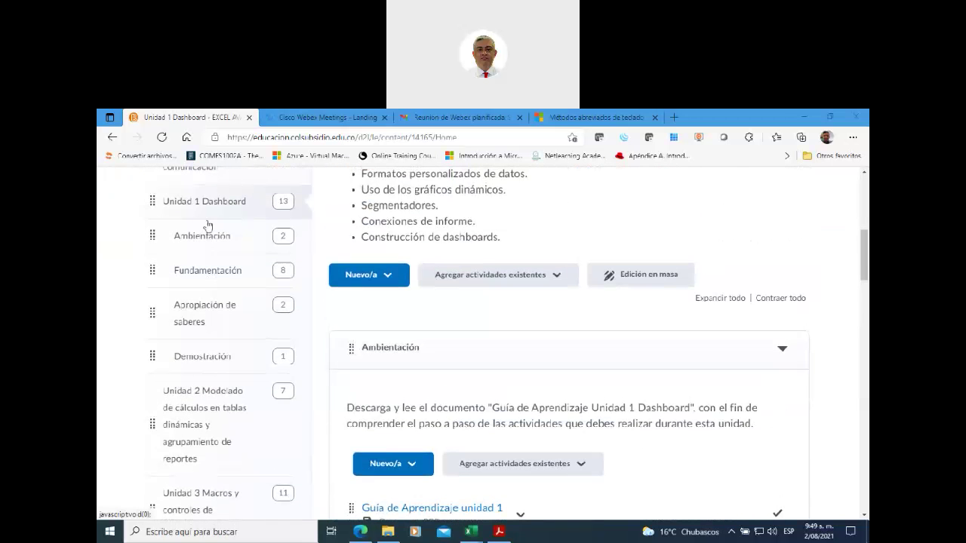